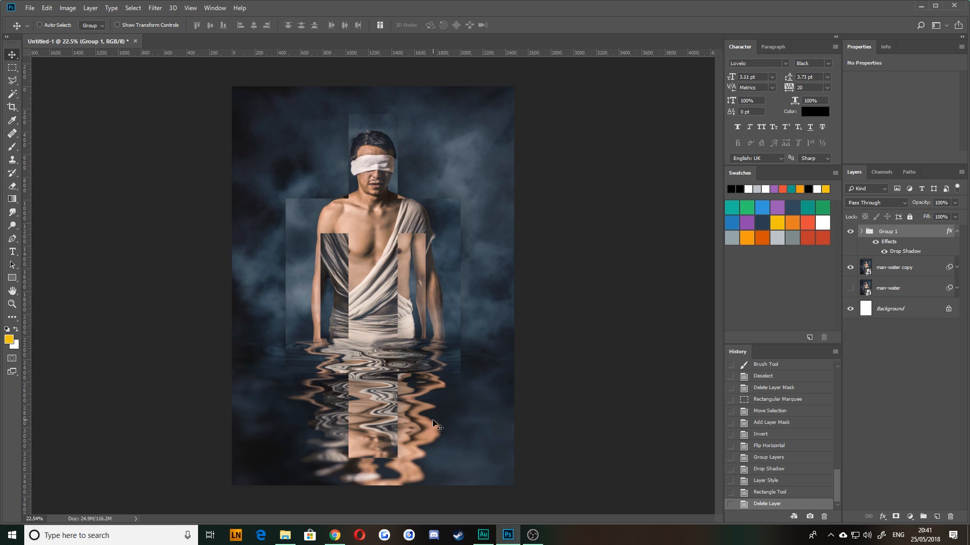
left_click(856, 203)
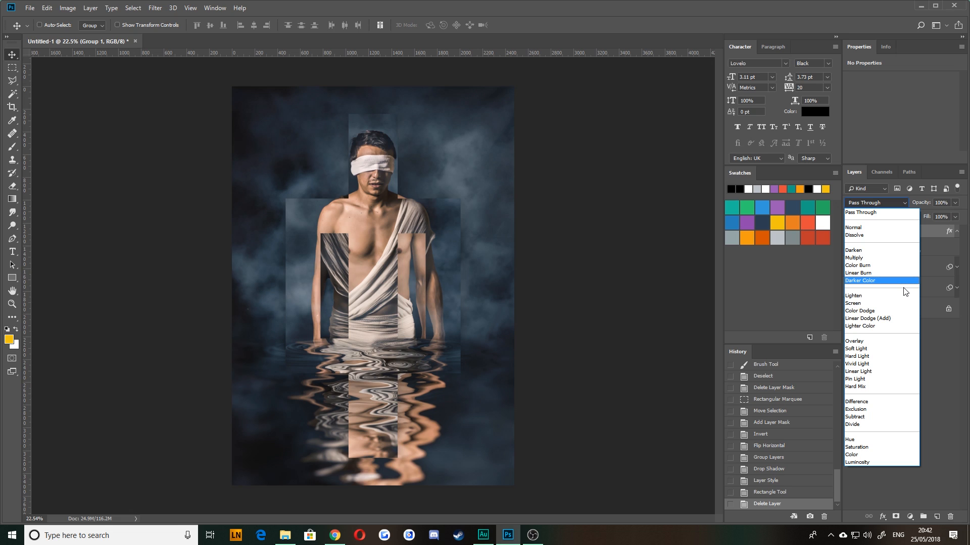
left_click(941, 342)
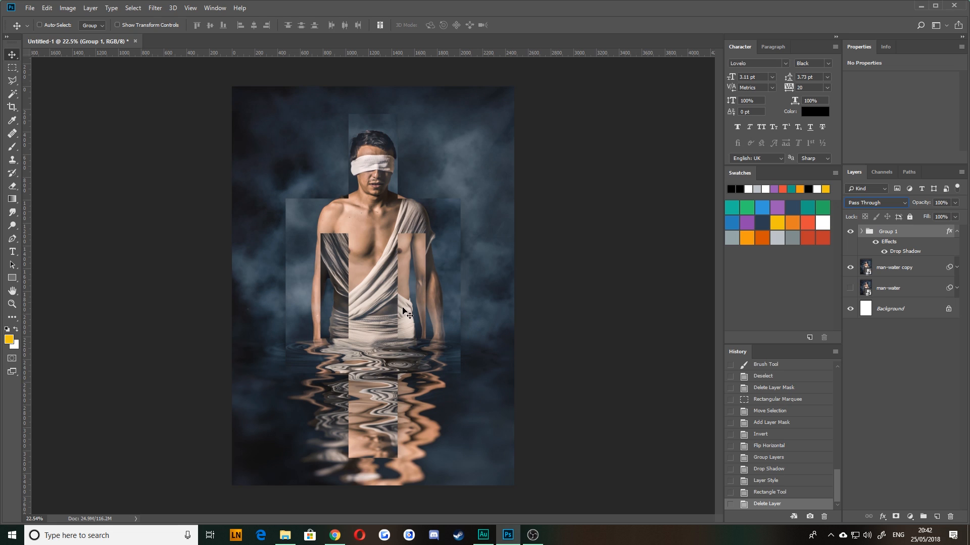
left_click(11, 280)
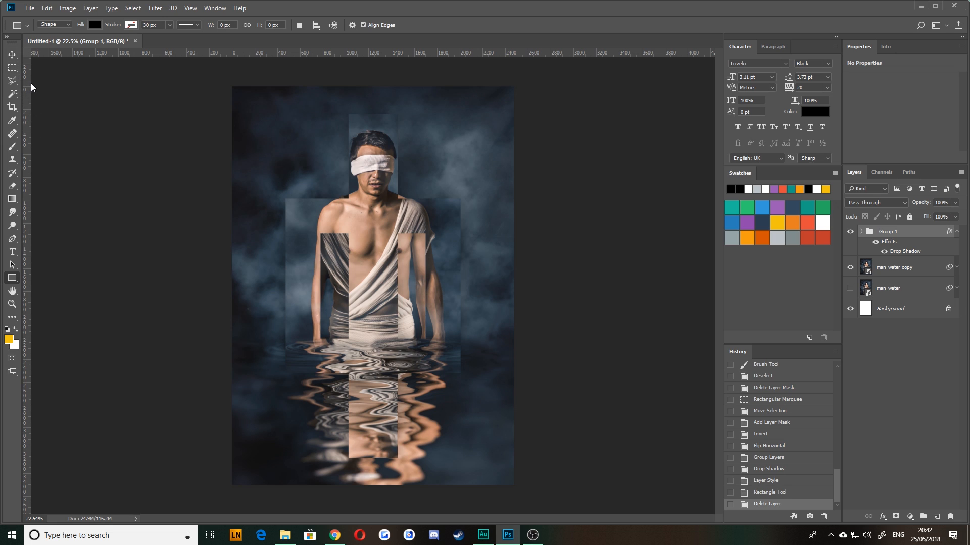
right_click(10, 278)
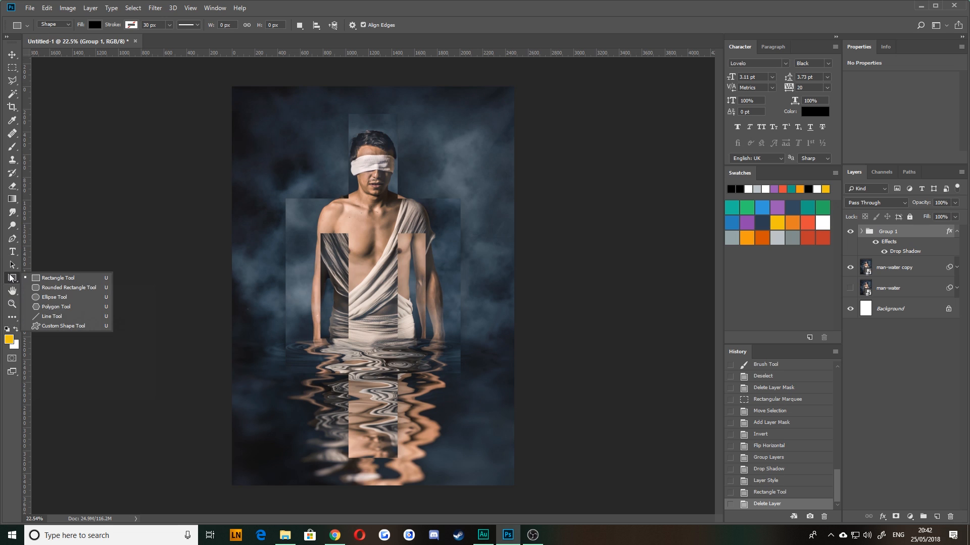
left_click(55, 298)
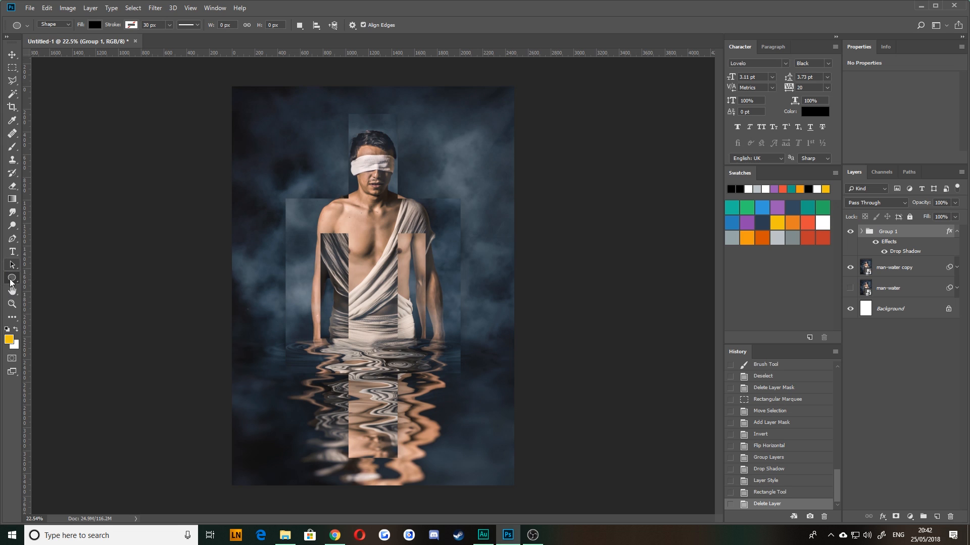
right_click(13, 283)
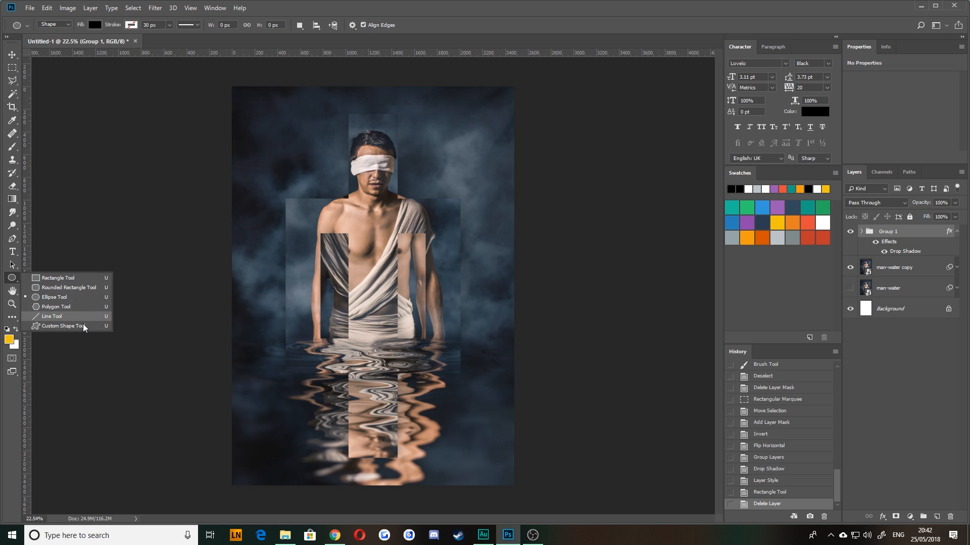
left_click(75, 277)
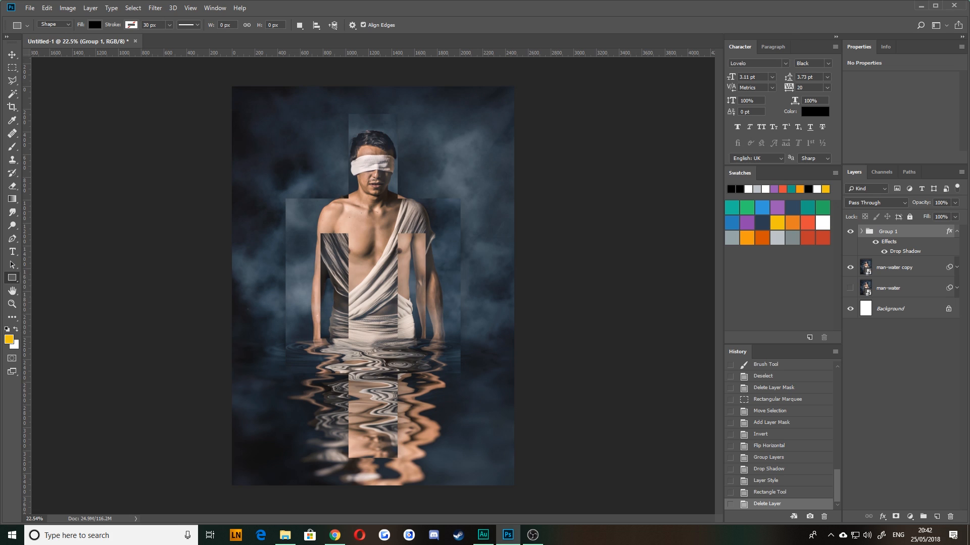
- Draw a freehand Lasso selection over the man's head and torso
left_click(15, 84)
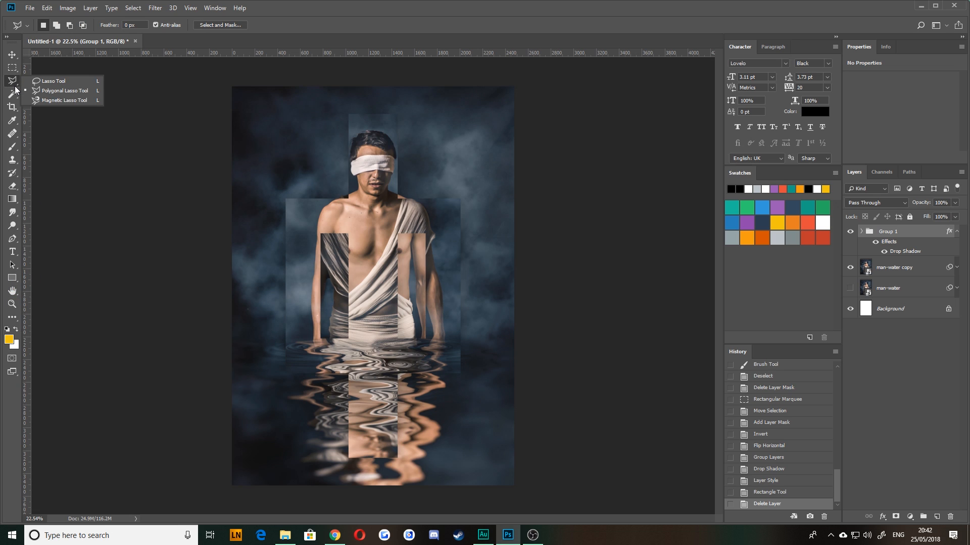
left_click(52, 81)
mouse_move(392, 205)
left_mouse_down()
mouse_move(378, 144)
mouse_move(334, 244)
mouse_move(390, 303)
mouse_move(419, 224)
mouse_move(452, 192)
mouse_move(454, 125)
mouse_move(426, 139)
mouse_move(424, 174)
mouse_move(369, 228)
mouse_move(390, 202)
left_mouse_up()
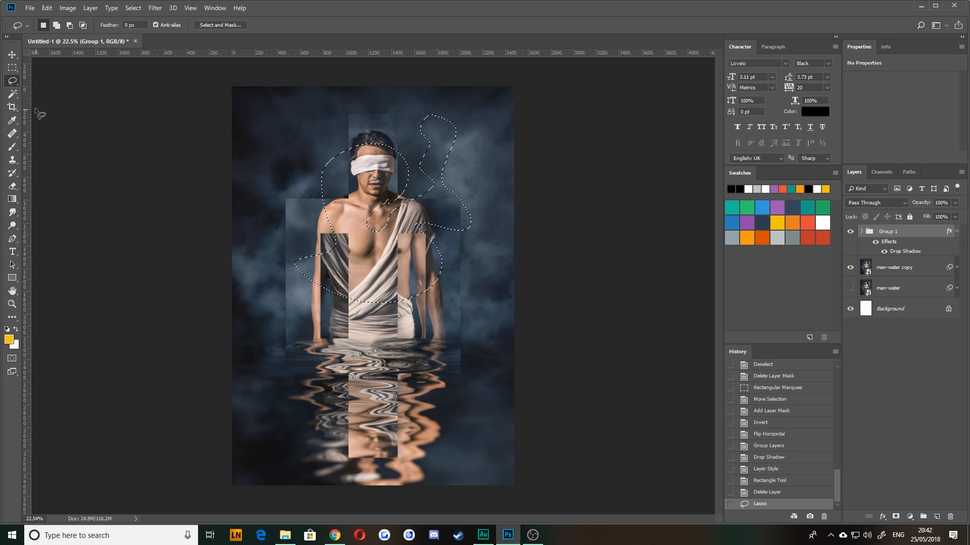
- Outline the man's upper body with a four-sided Polygonal Lasso selection and deselect it
left_click(12, 81)
left_click(51, 92)
left_click(347, 122)
left_click(470, 152)
left_click(430, 303)
left_click(255, 335)
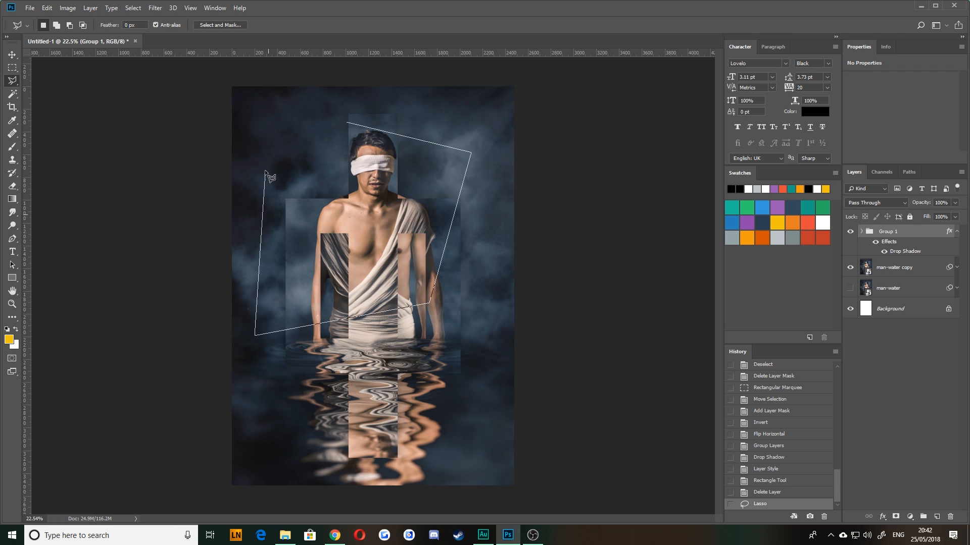
left_click(265, 98)
left_click(347, 123)
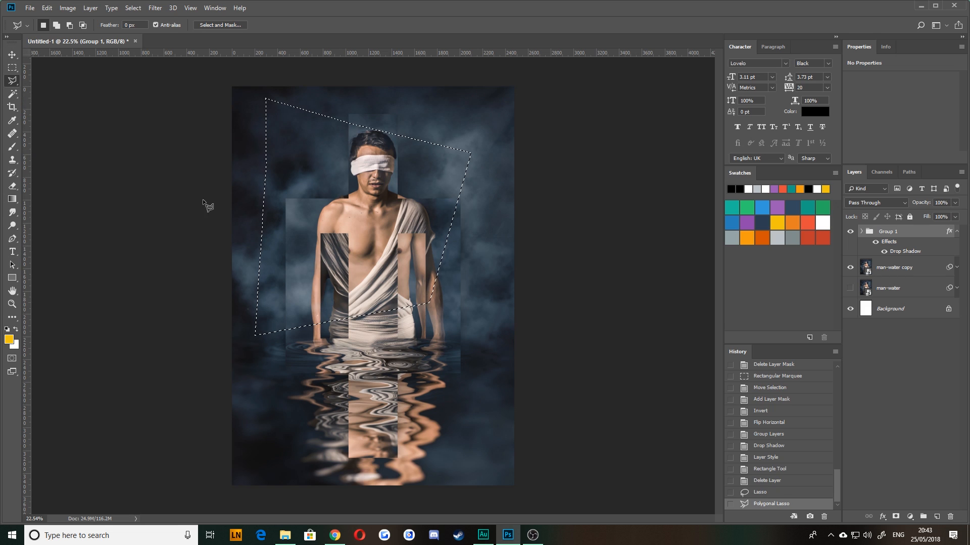
key("ctrl+d")
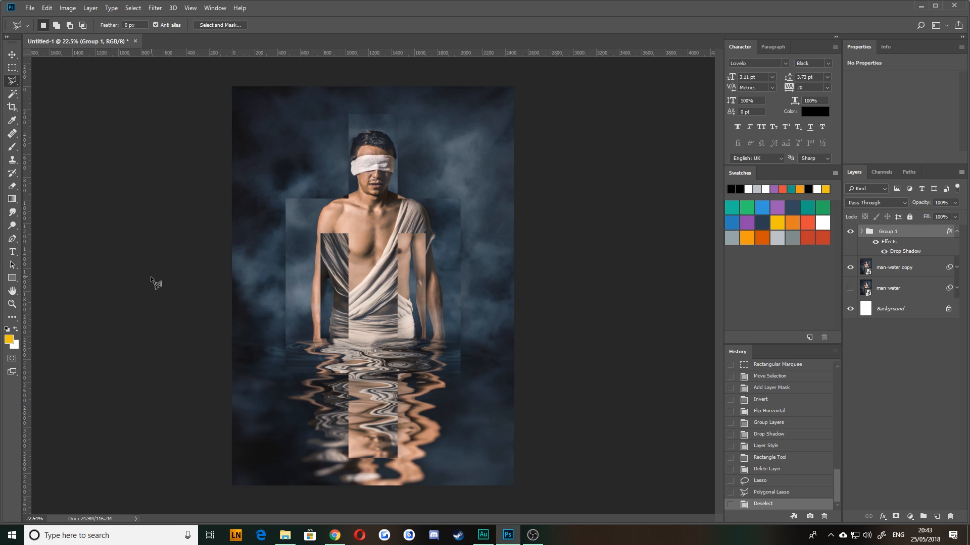
- Draw a black square about 506 px wide near the image's upper left corner and move it onto the man's chest
left_click(13, 278)
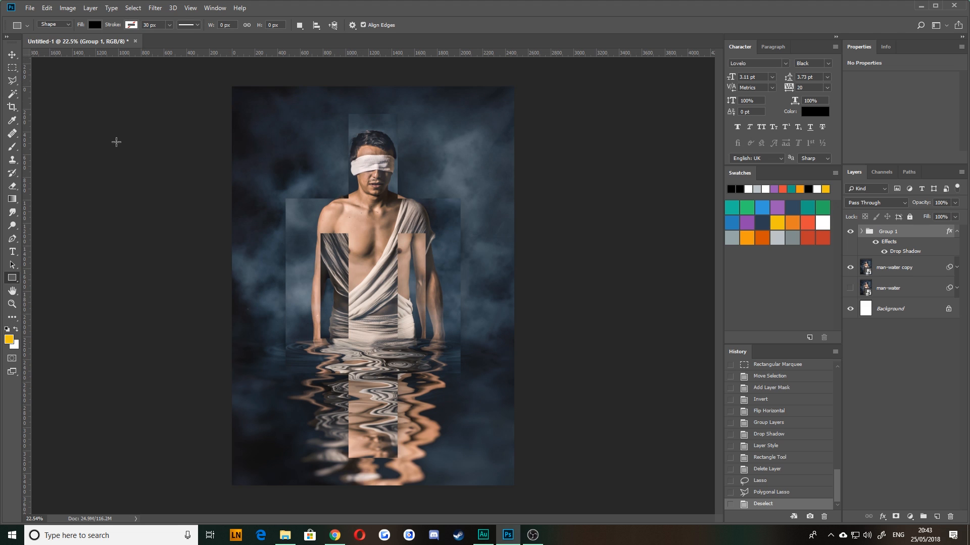
left_click_drag(274, 120, 304, 148)
left_click(12, 54)
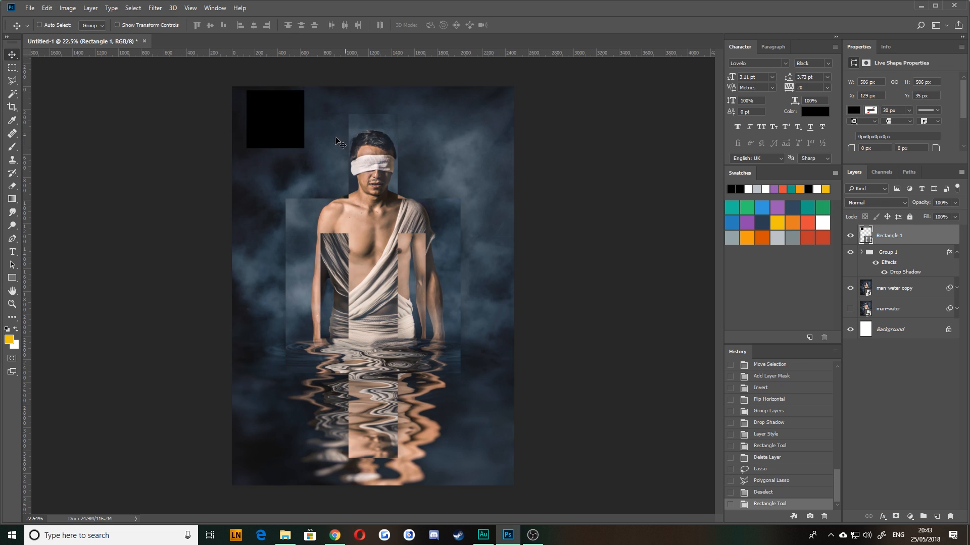
left_click_drag(280, 109, 366, 216)
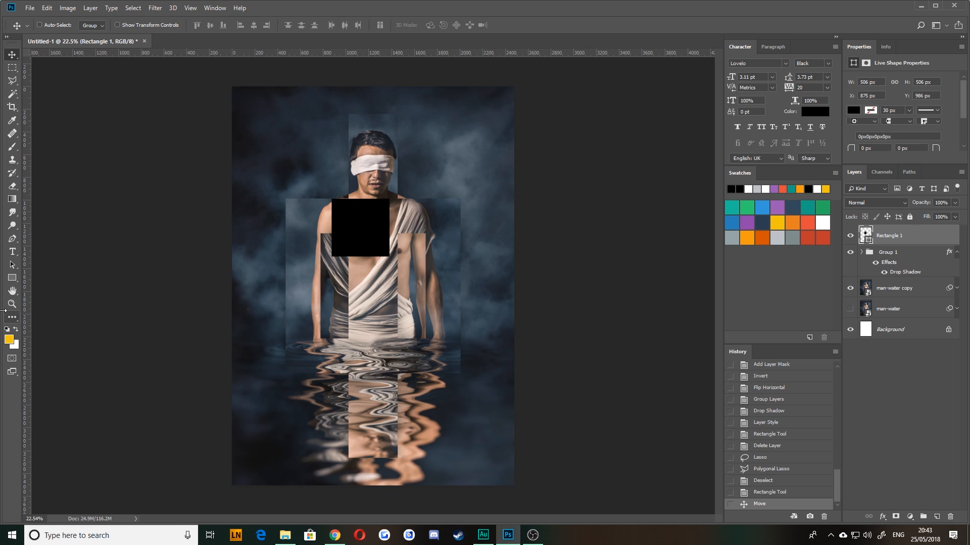
- Change the square's fill colour to a custom muted red
left_click(14, 280)
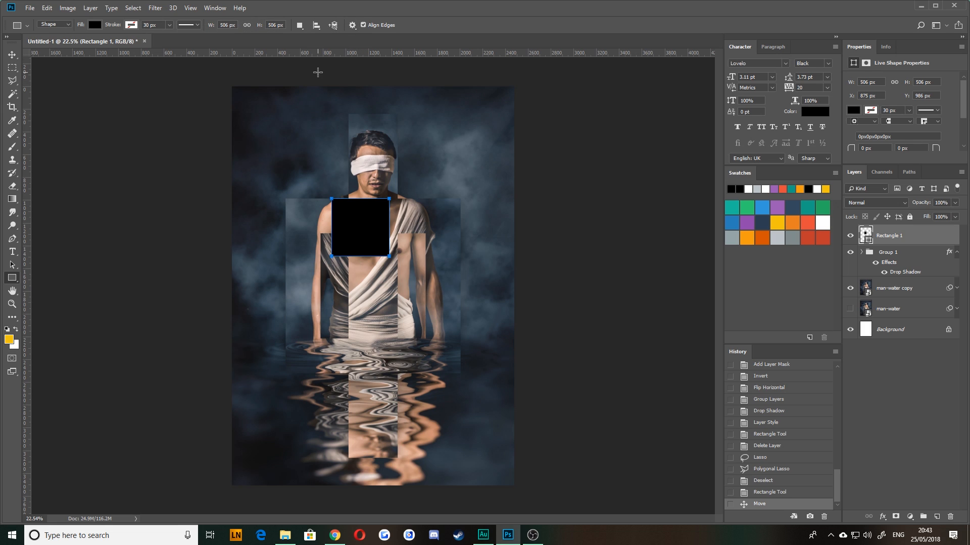
left_click(93, 26)
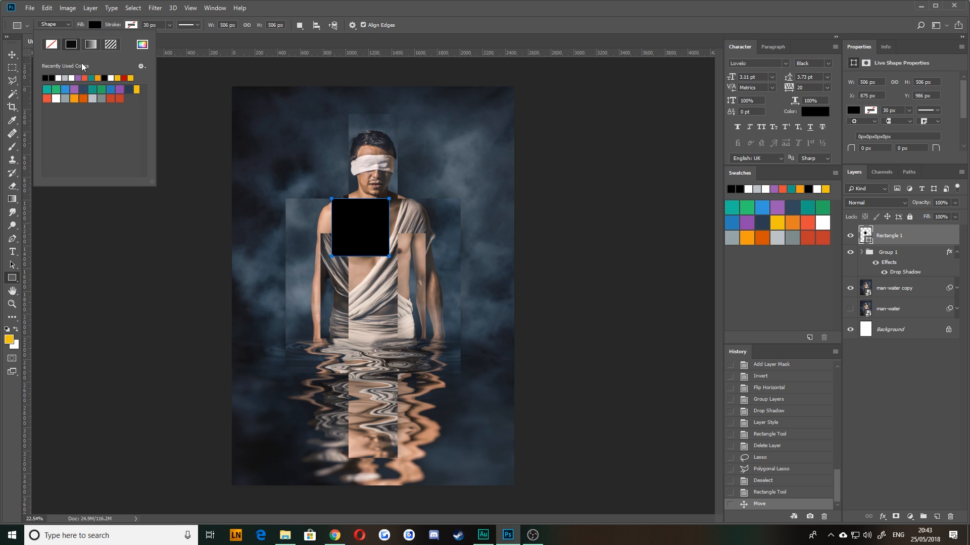
left_click(142, 47)
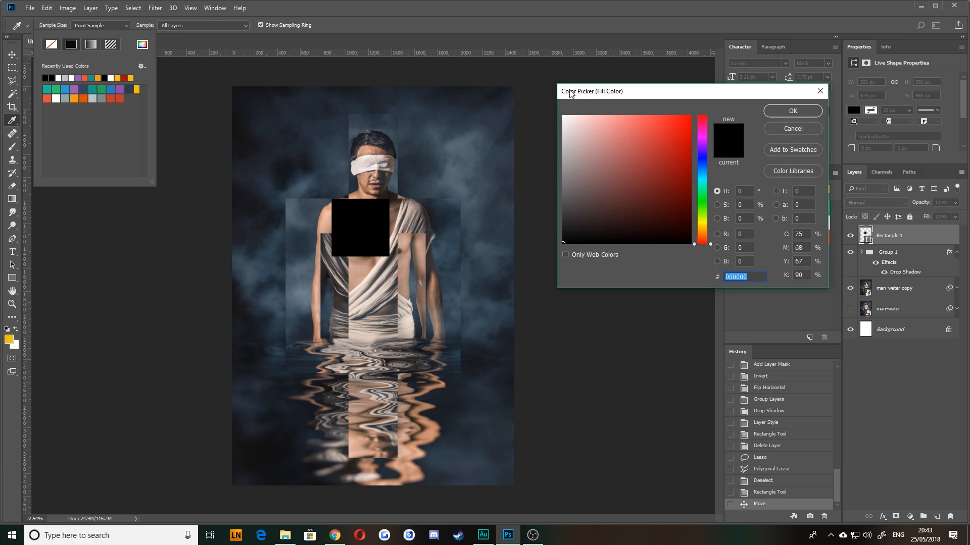
left_click_drag(572, 94, 450, 91)
left_click(523, 143)
left_click_drag(571, 162, 573, 240)
left_click(533, 147)
left_click_drag(532, 147, 590, 107)
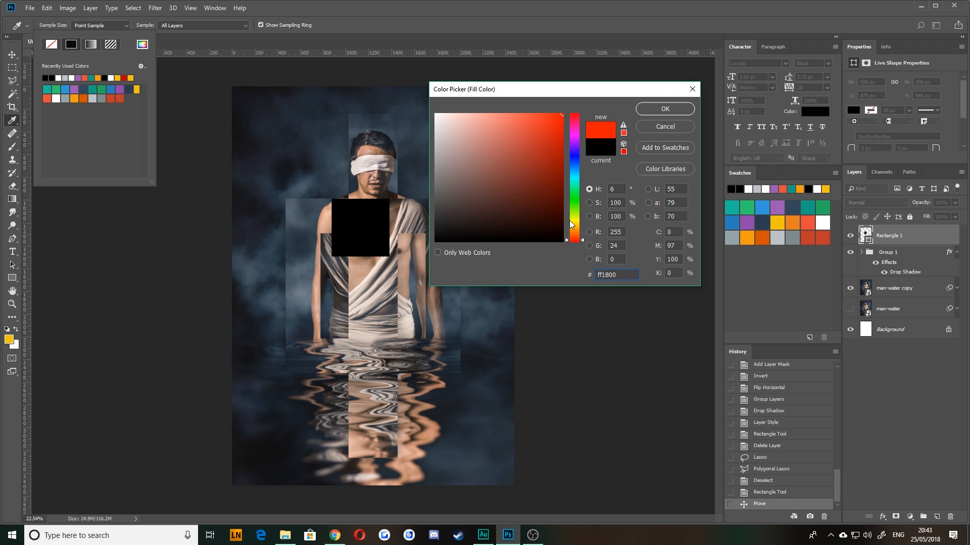
mouse_move(568, 241)
left_mouse_down()
mouse_move(571, 230)
mouse_move(572, 243)
left_mouse_up()
left_click_drag(566, 131, 542, 147)
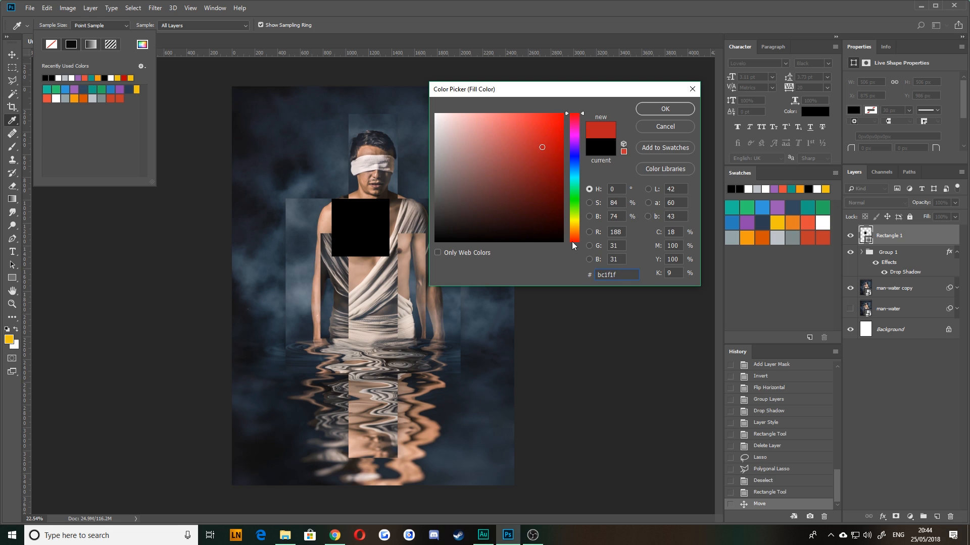
left_click_drag(573, 242, 573, 245)
left_click_drag(554, 149, 534, 151)
left_click(574, 242)
left_click(665, 109)
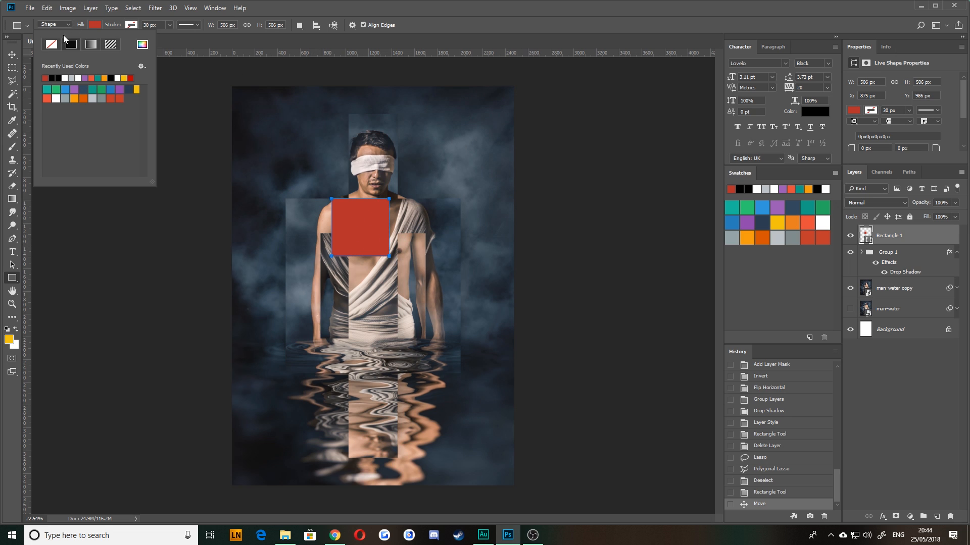
- Give the red square a black stroke 100 px wide
left_click(132, 24)
left_click(95, 77)
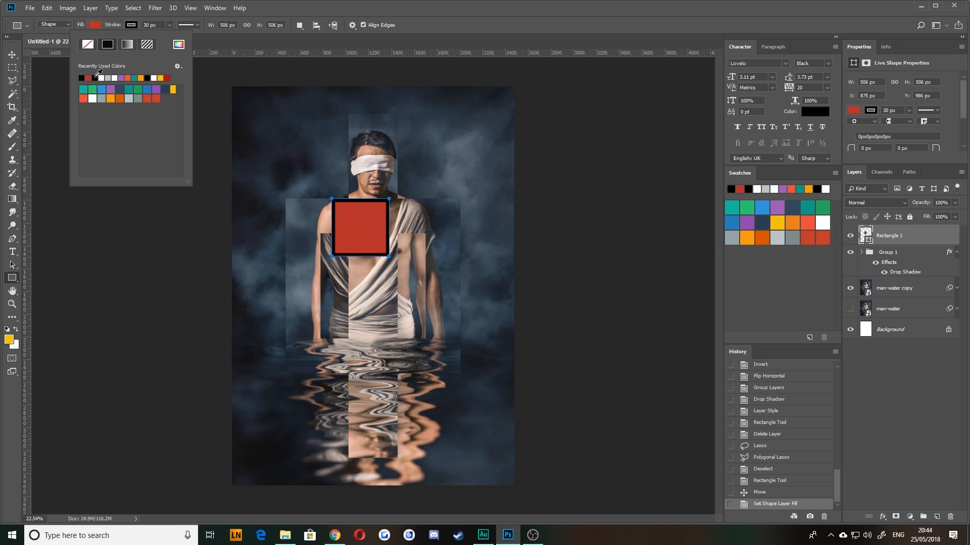
left_click(131, 31)
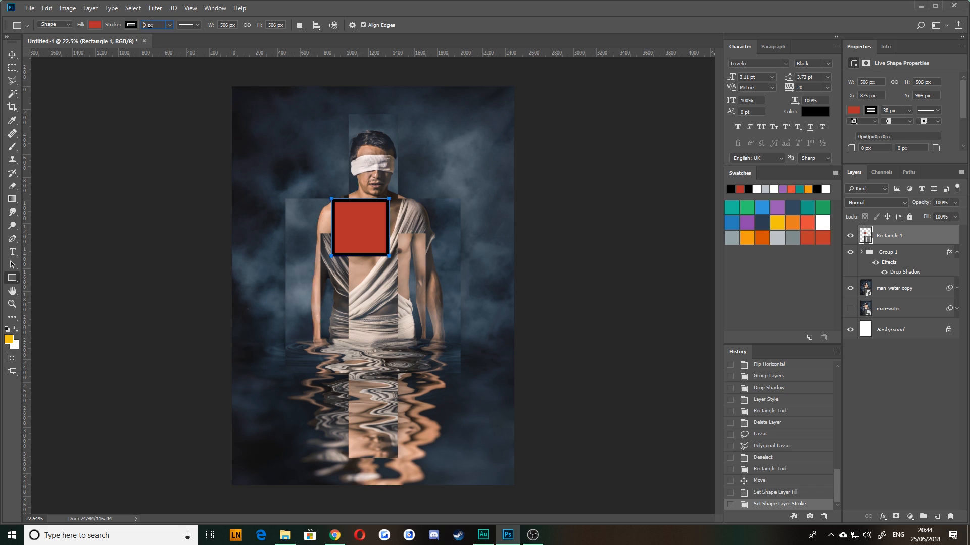
type("100")
key("Return")
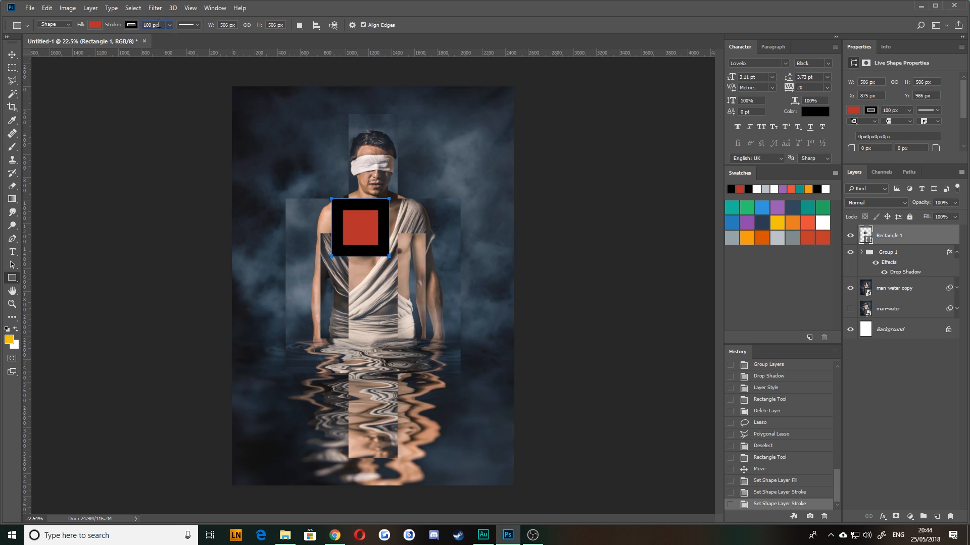
- Set the red square's stroke width to 0 px
left_click(11, 54)
left_click(13, 291)
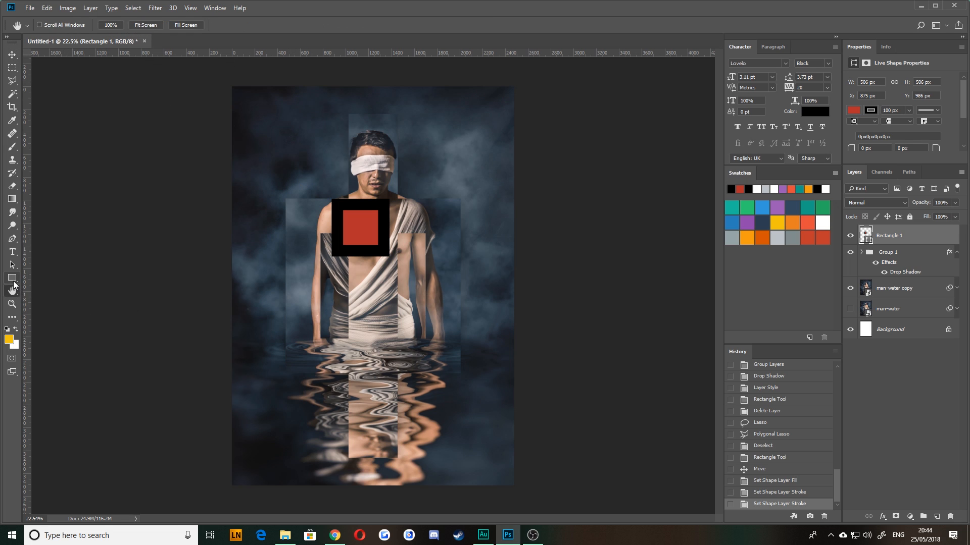
left_click(13, 279)
left_click(162, 24)
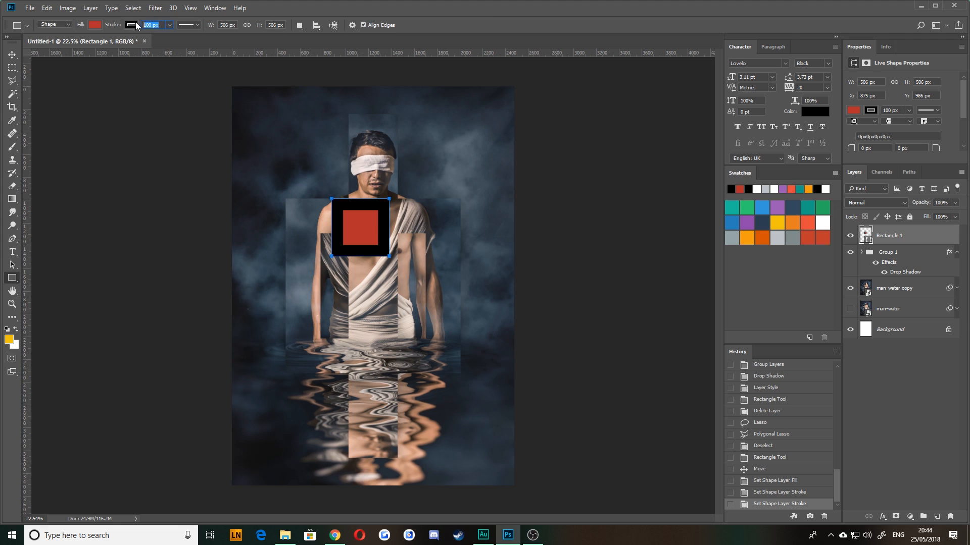
key("Return")
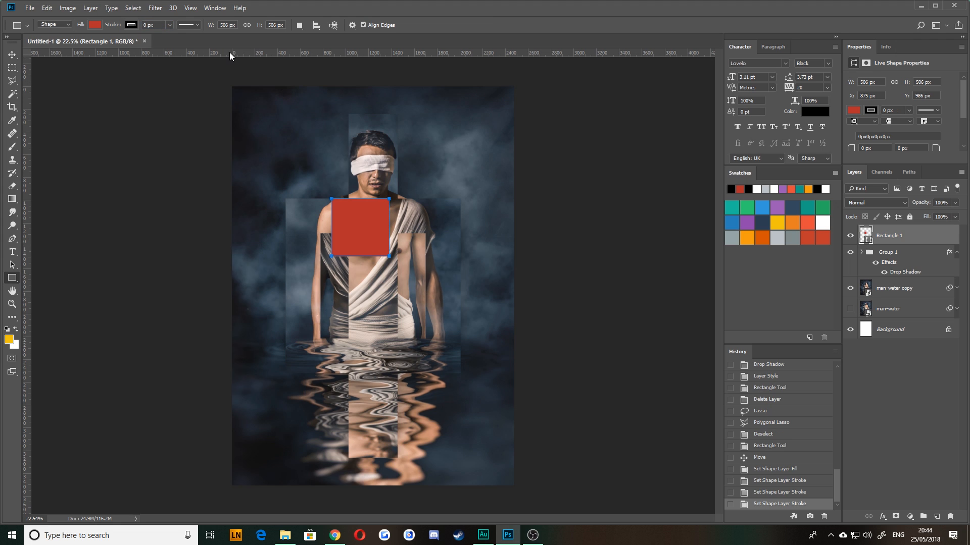
- Move the red square over the man's face, to about X 987 px, Y 328 px
left_click(12, 54)
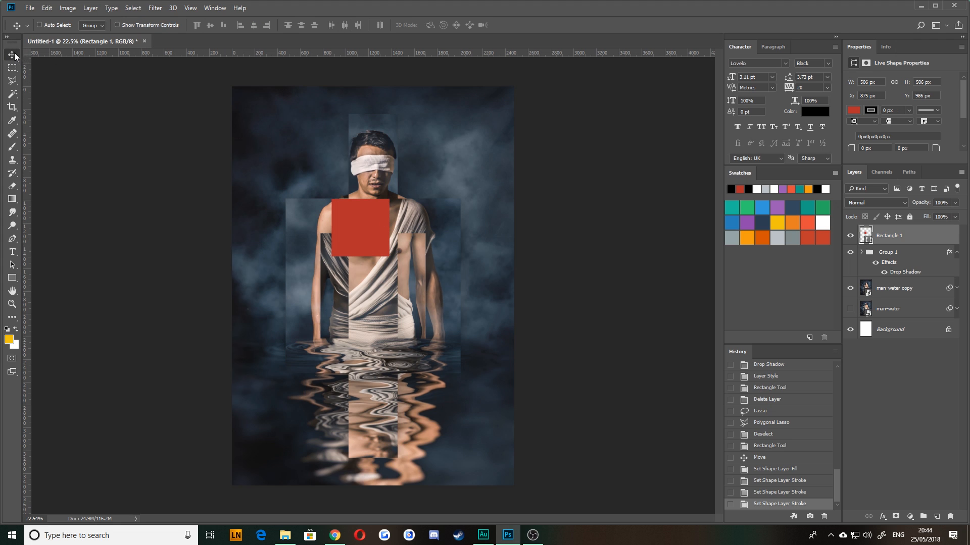
left_click_drag(350, 224, 360, 148)
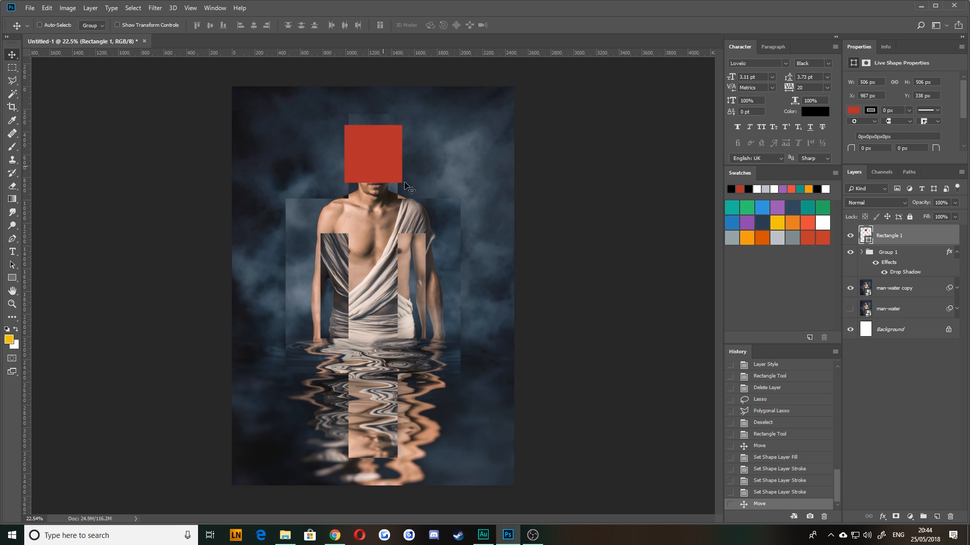
key("shift+Up")
left_click(15, 281)
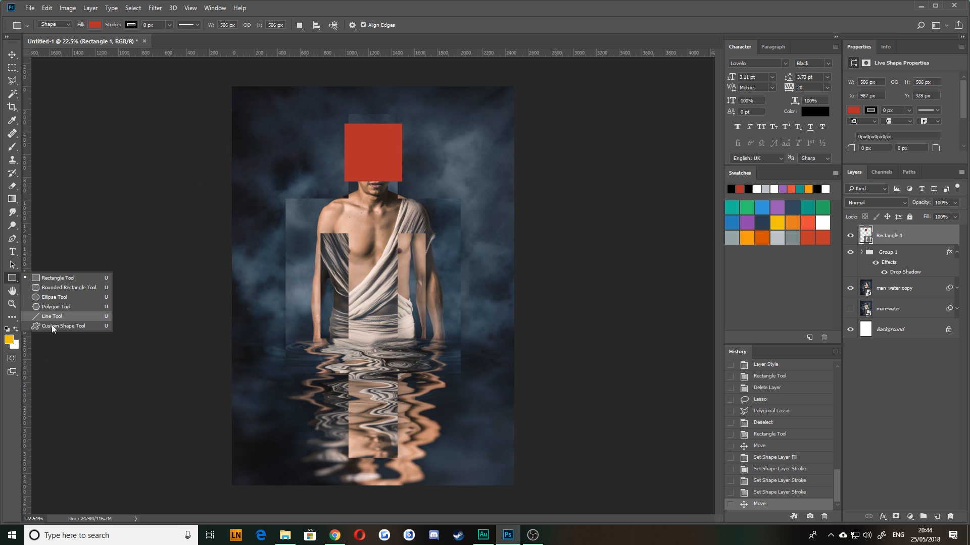
left_click(56, 279)
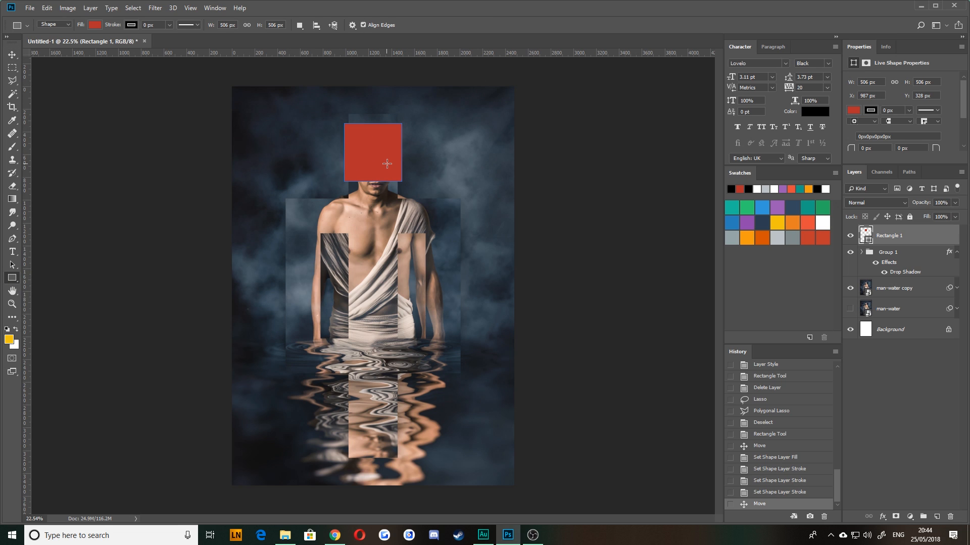
left_click(12, 55)
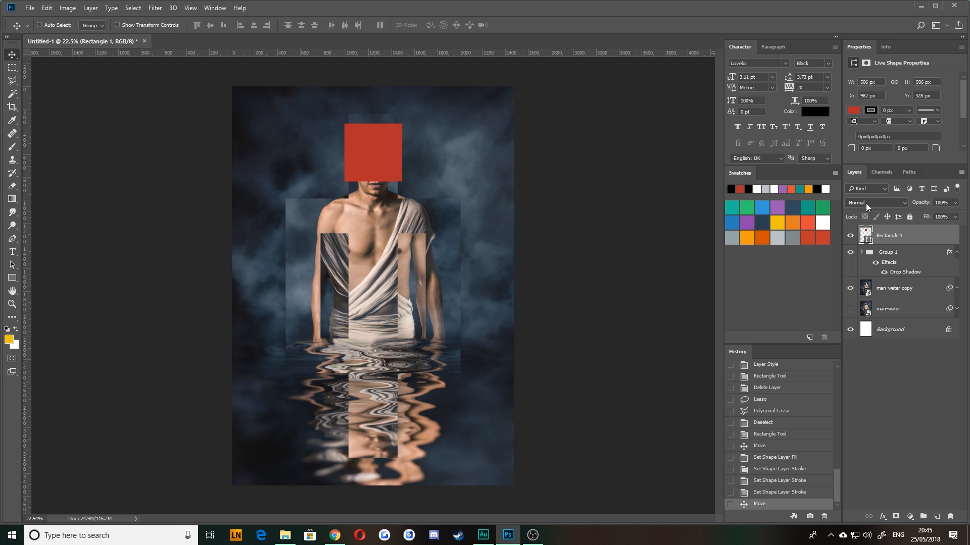
- Set the red square's layer blending mode to Multiply, previewing Dissolve and Darken on the way
left_click(893, 202)
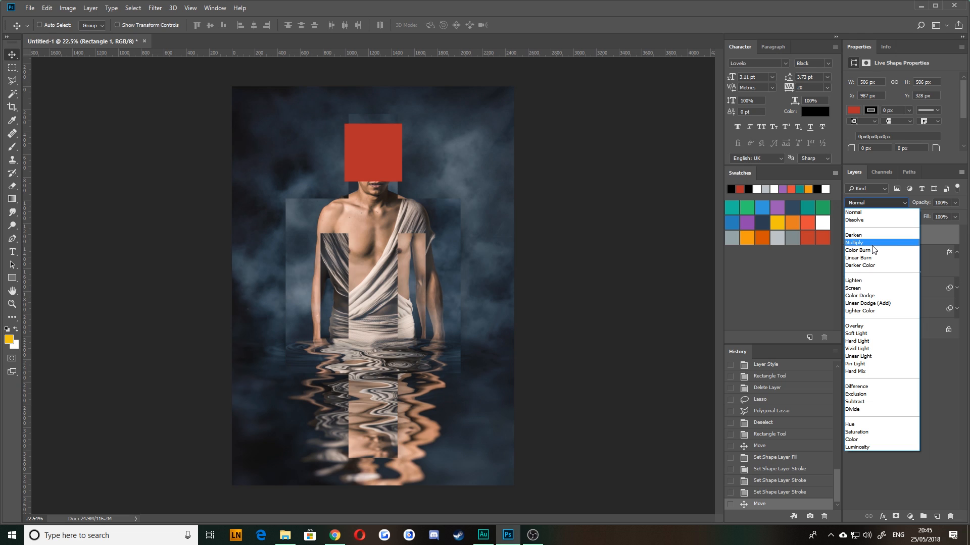
left_click(868, 205)
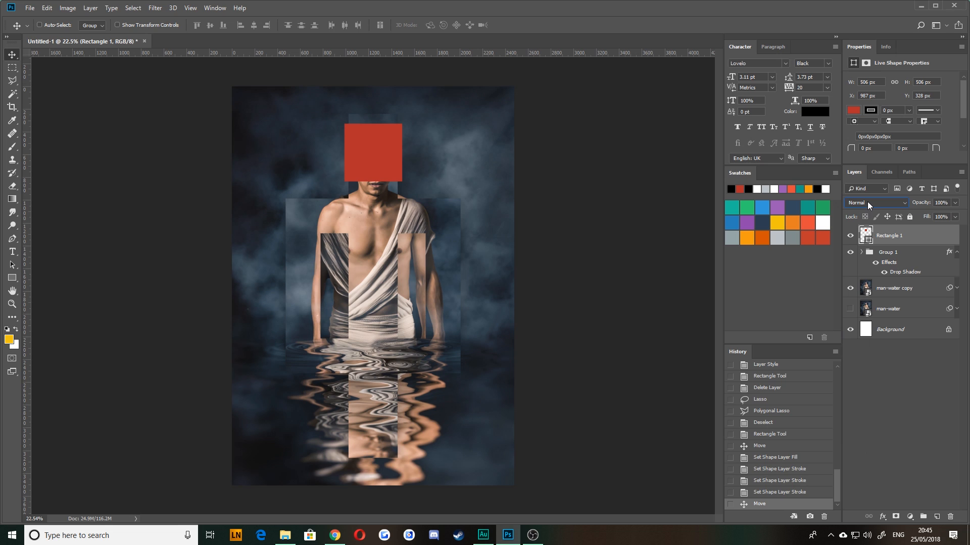
left_click(868, 202)
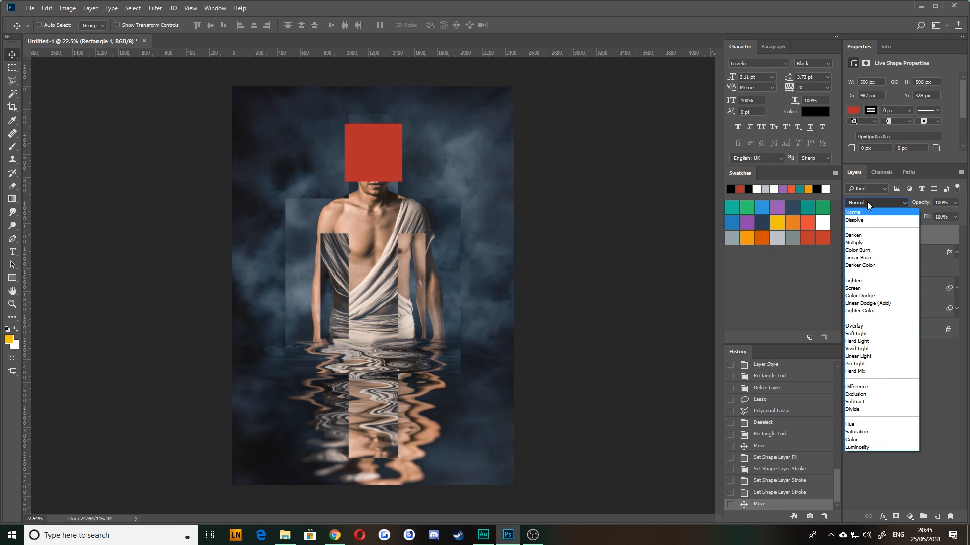
key("Down")
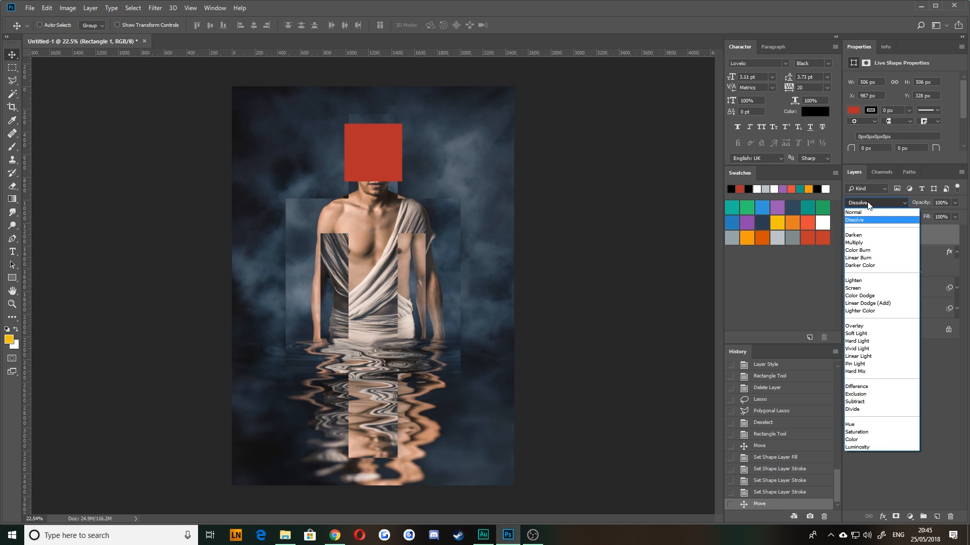
key("Down")
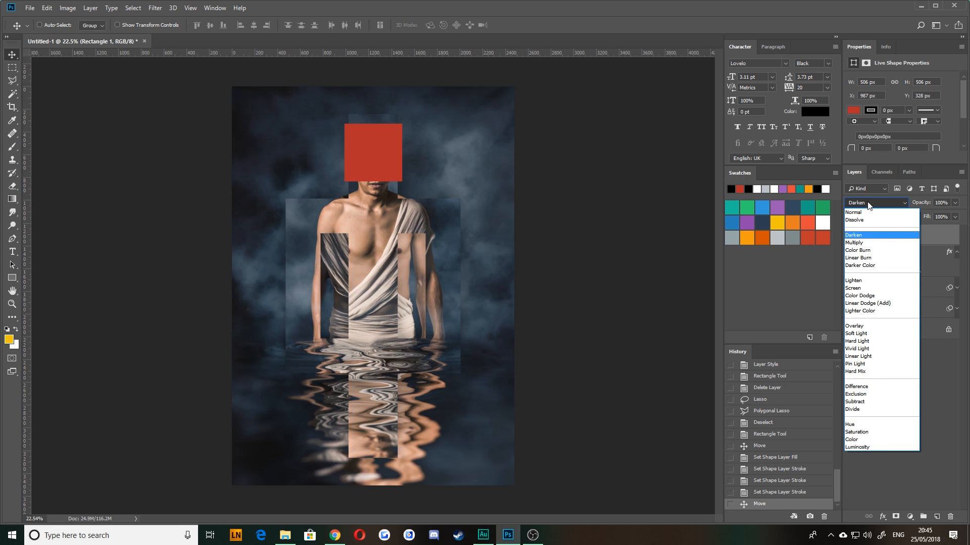
key("Down")
key("Down")
key("Down")
key("Return")
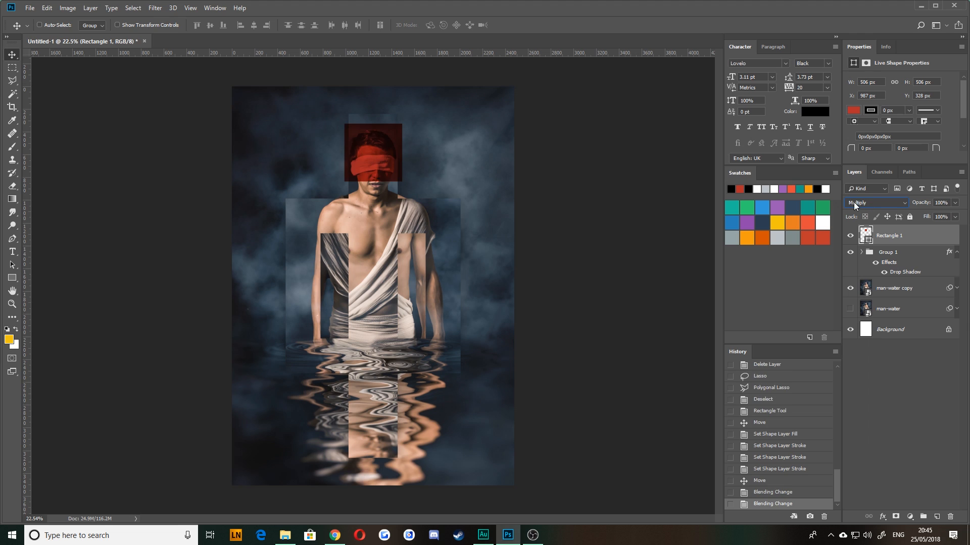
- Compare Multiply with the neighbouring Color Burn blending mode on the red square, ending on Multiply
key("Up")
key("Up")
key("Down")
key("Up")
key("Down")
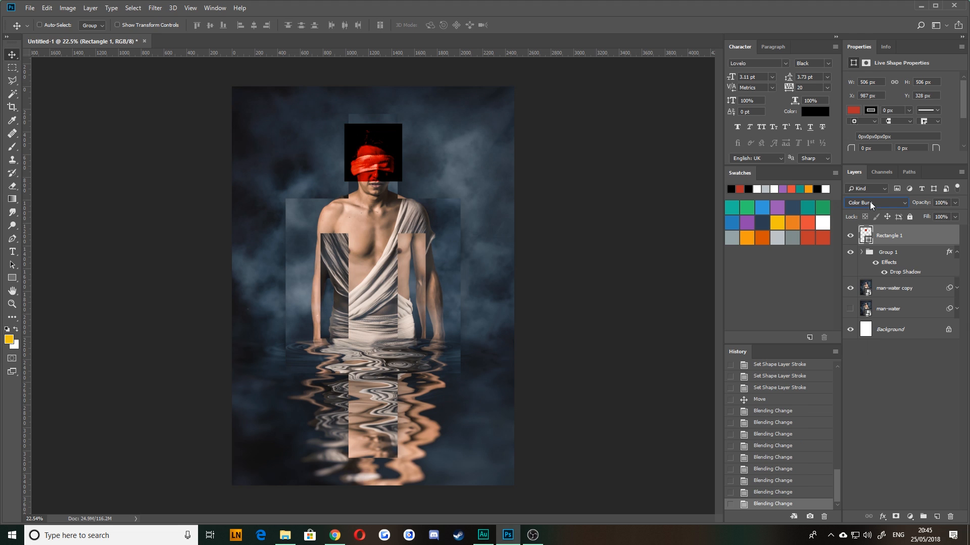
key("Up")
key("Up")
key("Up")
key("Up")
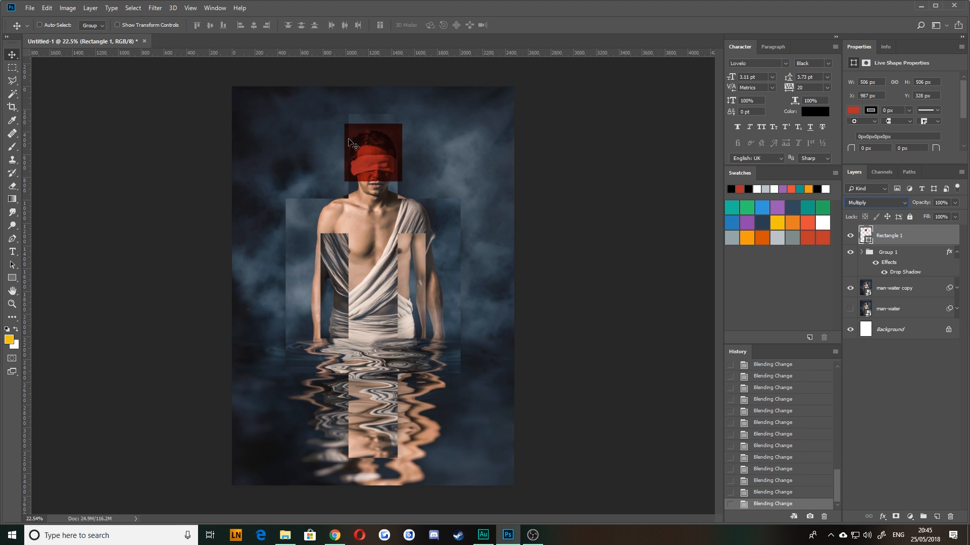
- Cycle the red square's blending mode forward from the darkening modes into the lightening modes, up to Color Dodge
key("Down")
key("Down")
key("Down")
key("Down")
key("Down")
key("Down")
key("Down")
key("Down")
key("Down")
key("Down")
key("Down")
key("Down")
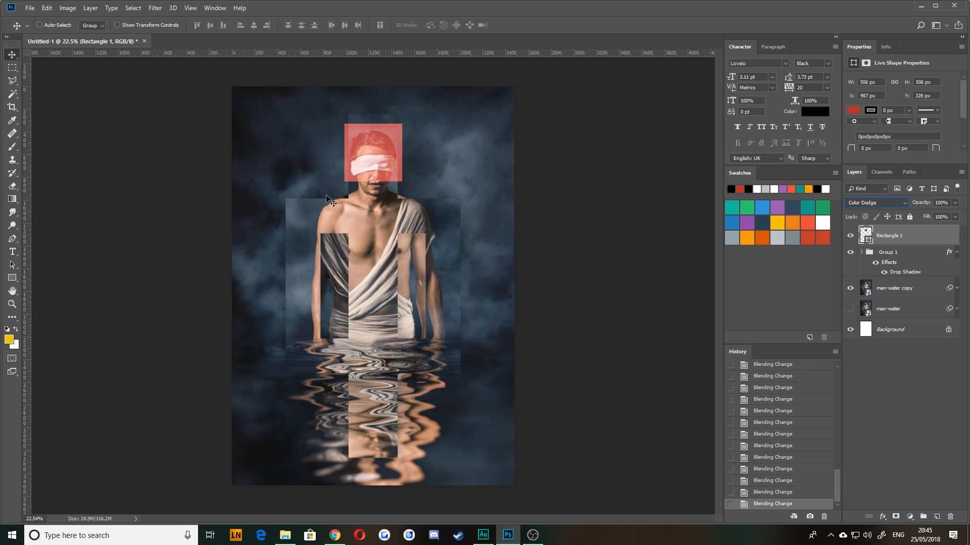
- Cycle the red square's blending mode back through the lightening and darkening modes to Dissolve
key("Up")
key("Up")
key("Up")
key("Up")
key("Up")
key("Up")
key("Up")
key("Up")
key("Up")
key("Up")
key("Up")
key("Up")
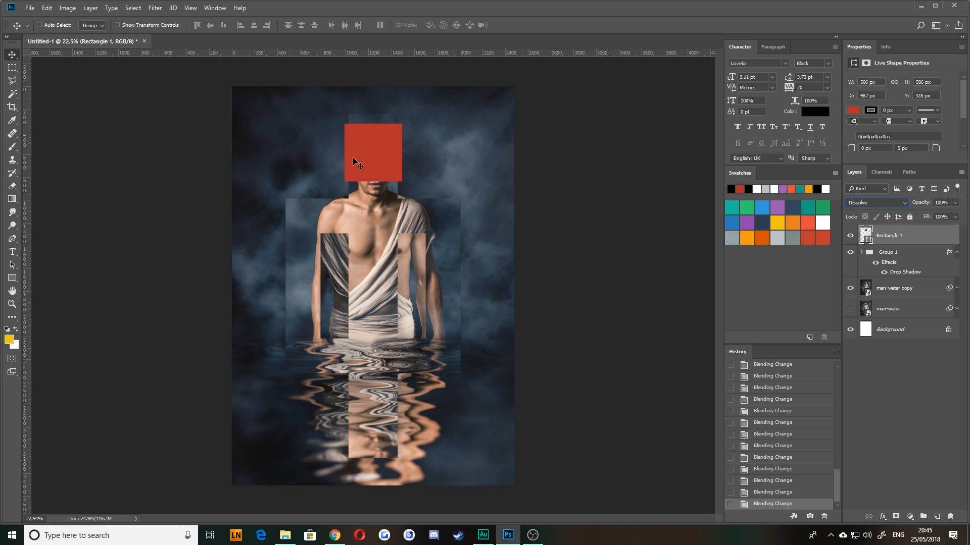
- Preview the darkening blending modes on the red square: Darken, Multiply, Color Burn and Darker Color
key("shift+plus")
key("shift+plus")
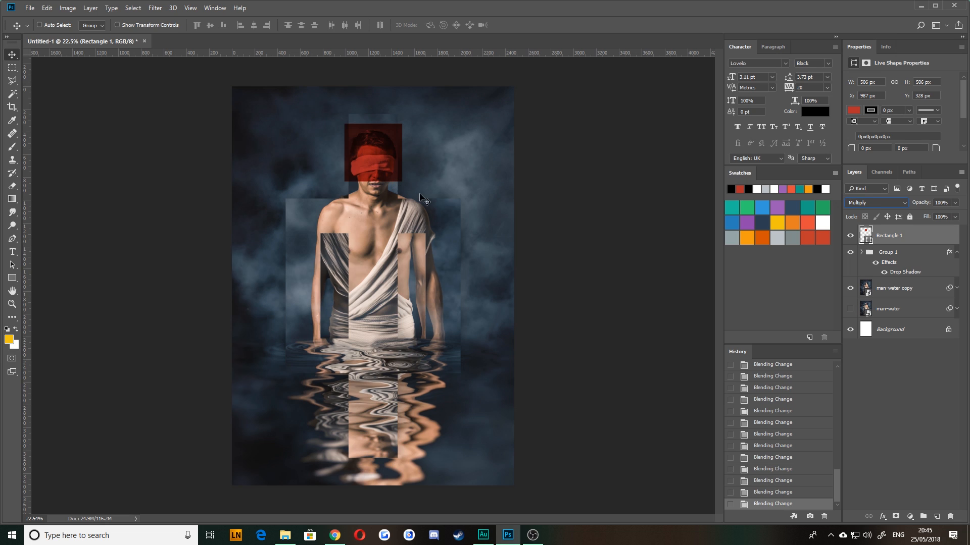
key("shift+minus")
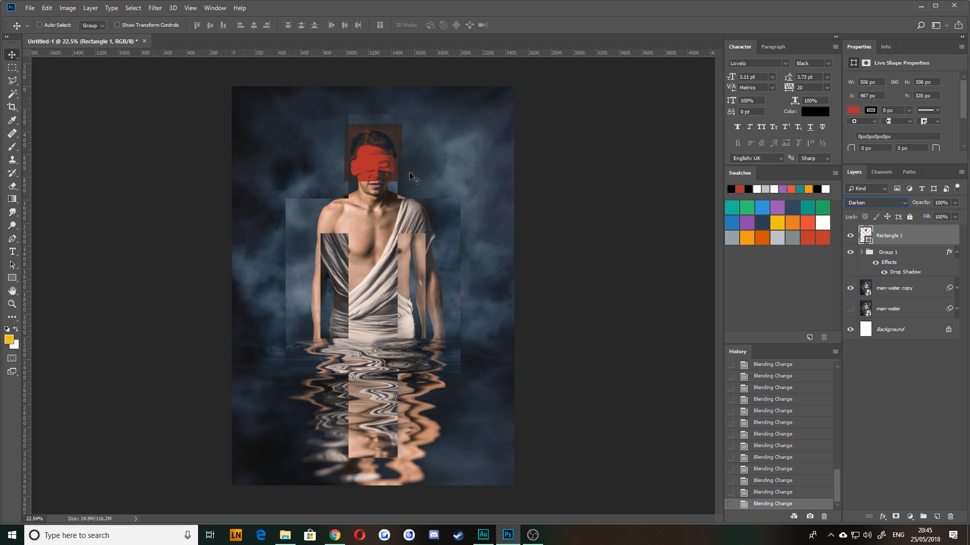
key("shift+plus")
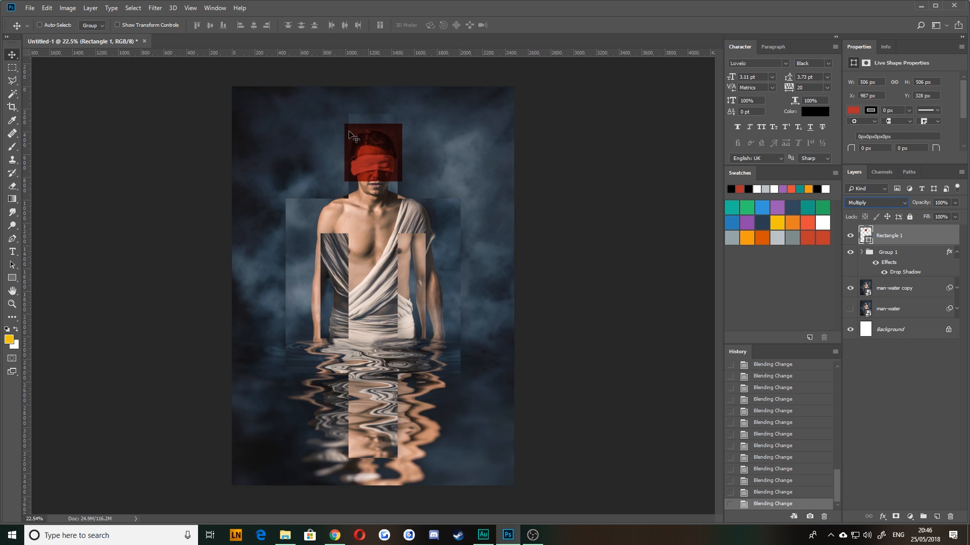
key("shift+plus")
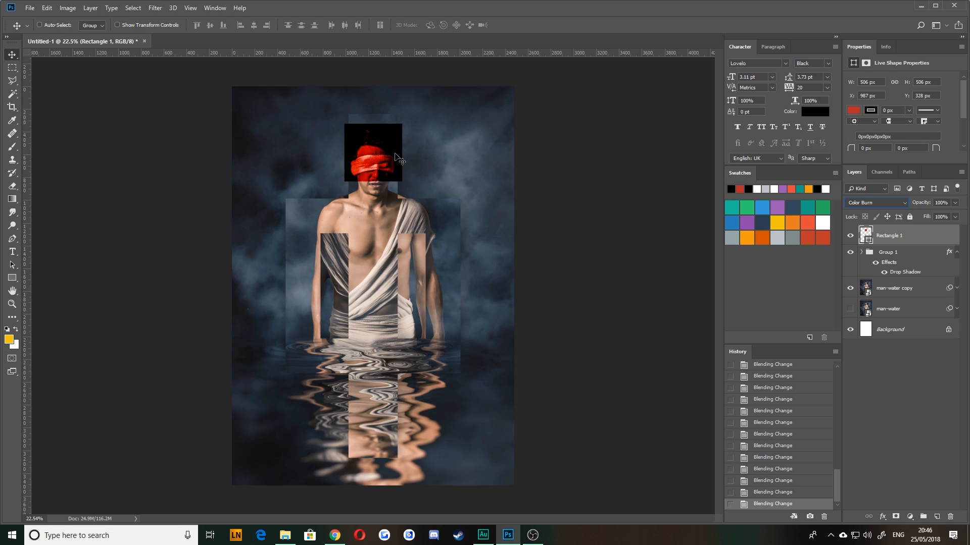
key("shift+plus")
key("shift+plus")
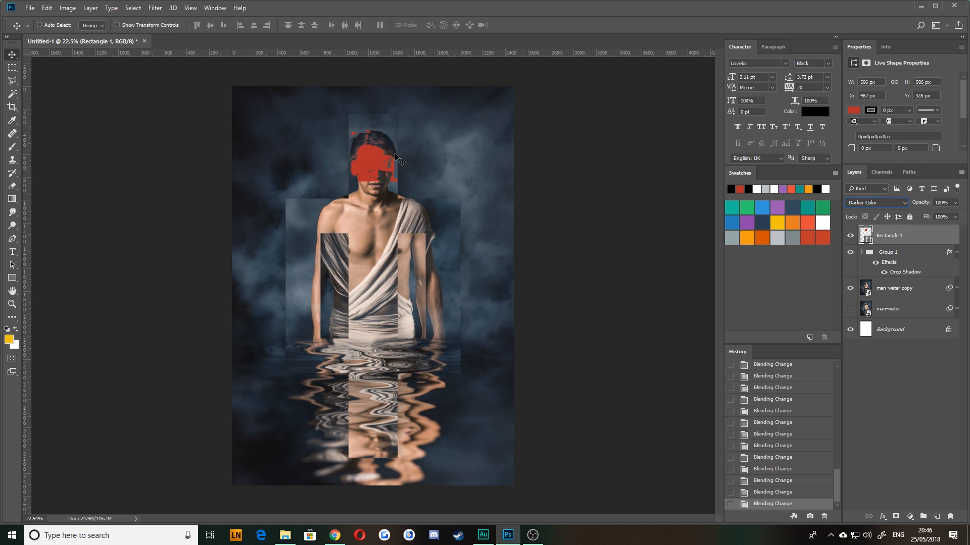
- Preview the lightening blending modes on the red square, including Screen, Color Dodge and Lighter Color
key("shift+plus")
key("shift+plus")
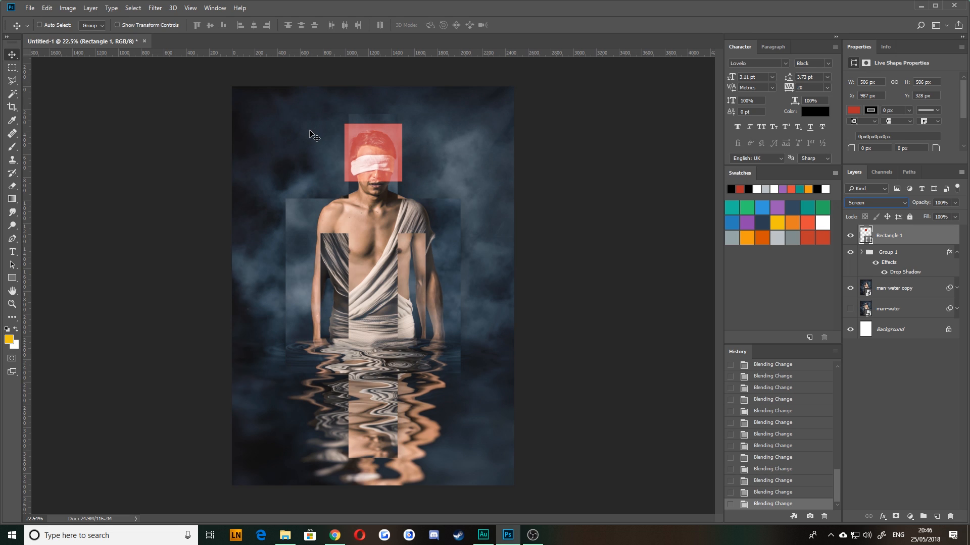
key("shift+plus")
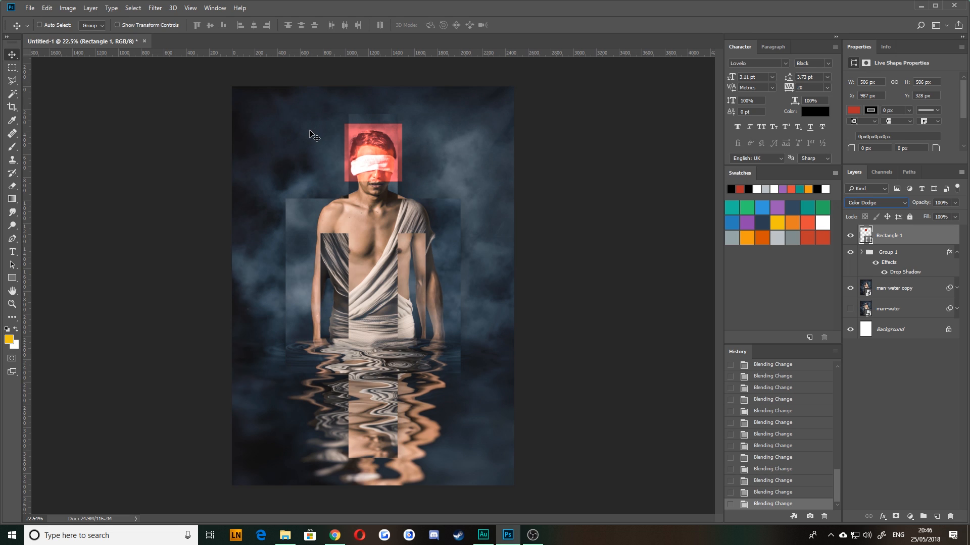
key("shift+plus")
key("shift+plus")
key("shift+plus")
key("shift+plus")
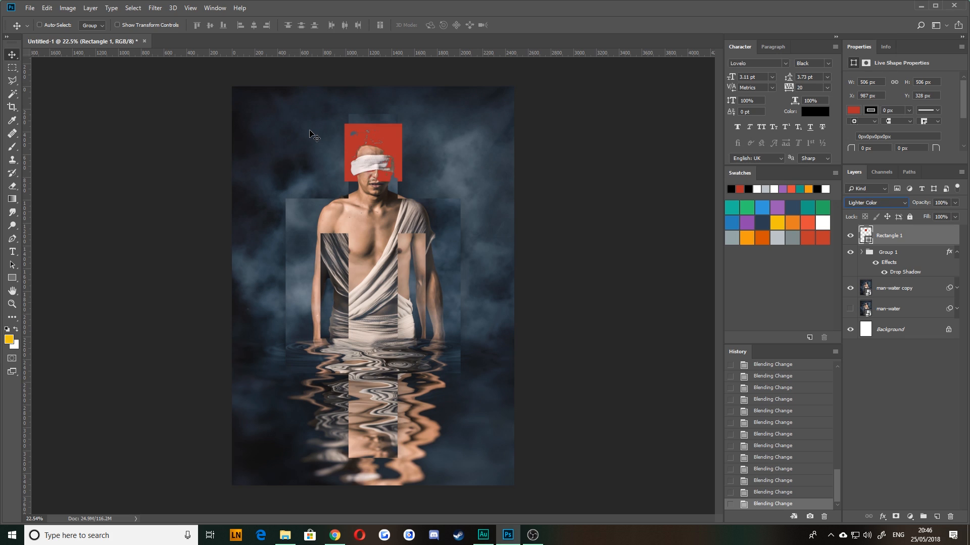
- Preview the contrast blending modes on the red square, including Soft Light, Vivid Light and Hard Mix
key("shift+minus")
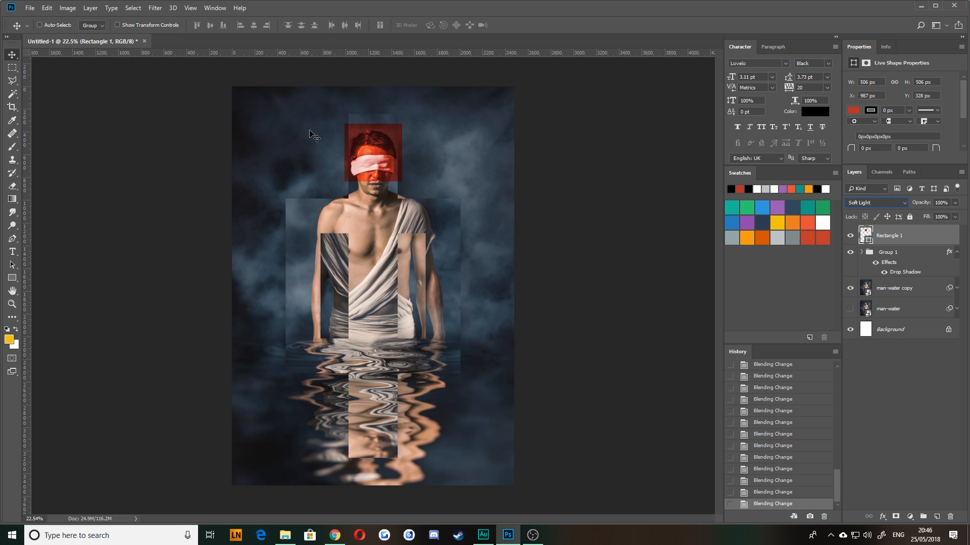
key("shift+plus")
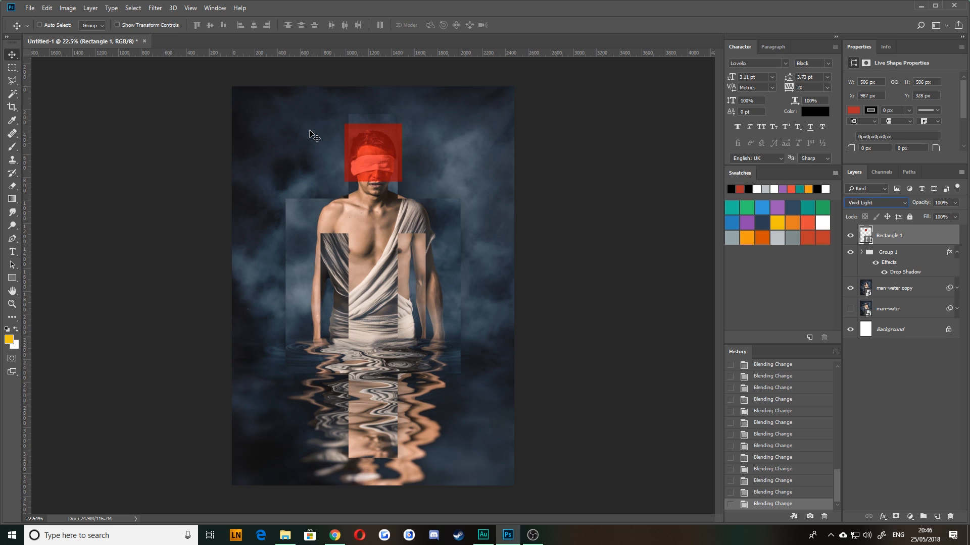
key("shift+plus")
key("shift+plus")
key("shift+plus")
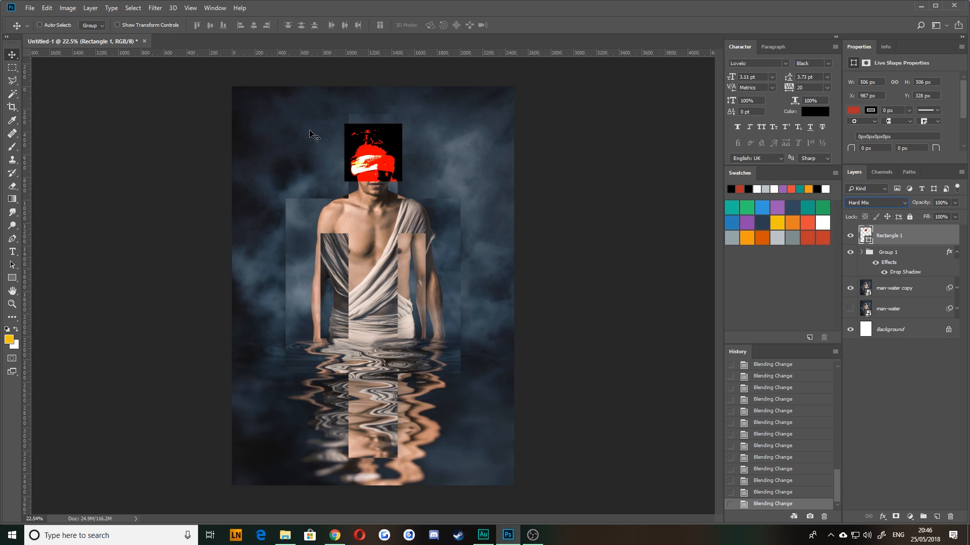
- Cycle the red square through the remaining blending modes and around the whole list to Soft Light
key("shift+plus")
key("shift+plus")
key("shift+plus")
key("shift+plus")
key("shift+plus")
key("shift+plus")
key("shift+plus")
key("shift+plus")
key("shift+plus")
key("shift+plus")
key("shift+plus")
key("shift+plus")
key("shift+plus")
key("shift+plus")
key("shift+plus")
key("shift+plus")
key("shift+plus")
key("shift+plus")
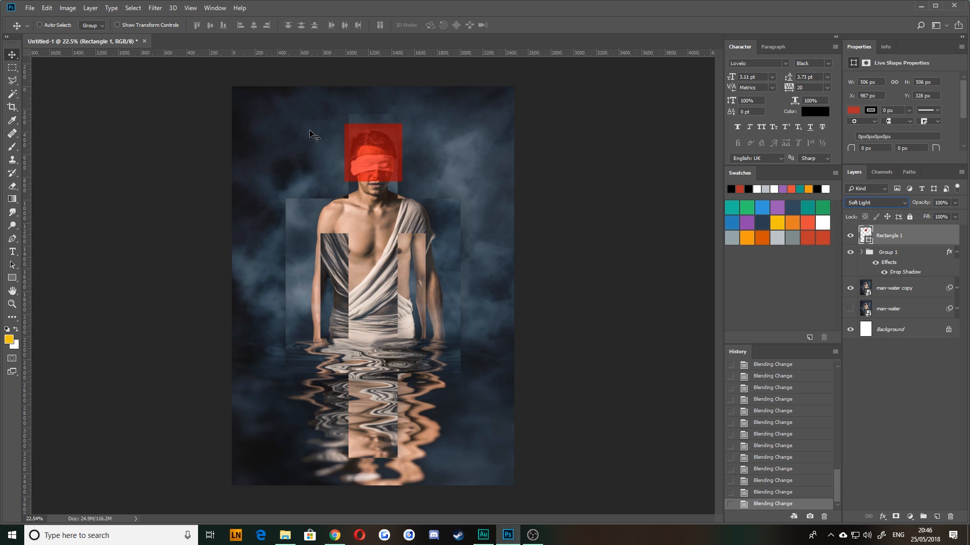
- Step the red square's blending mode back through Lighten to Multiply
key("shift+minus")
key("shift+minus")
key("shift+minus")
key("shift+minus")
key("shift+minus")
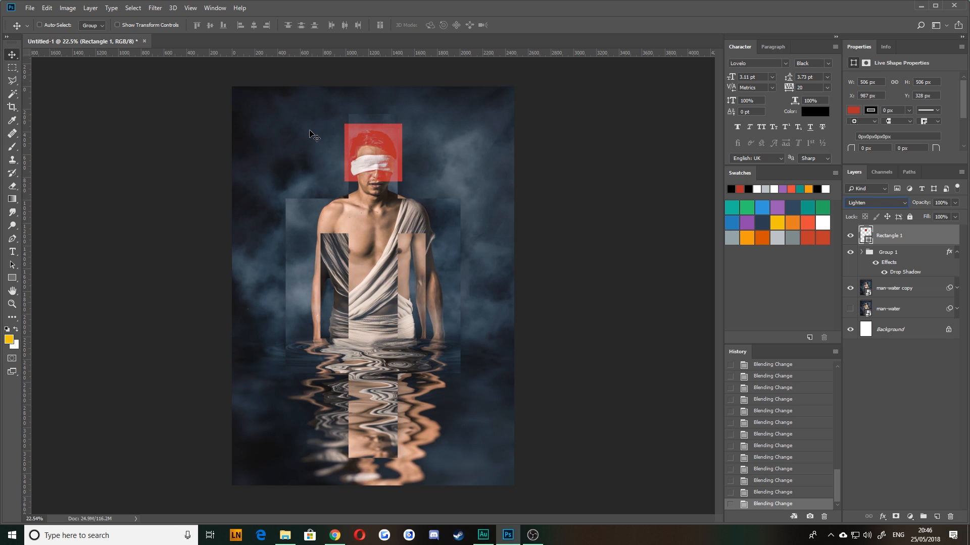
key("shift+minus")
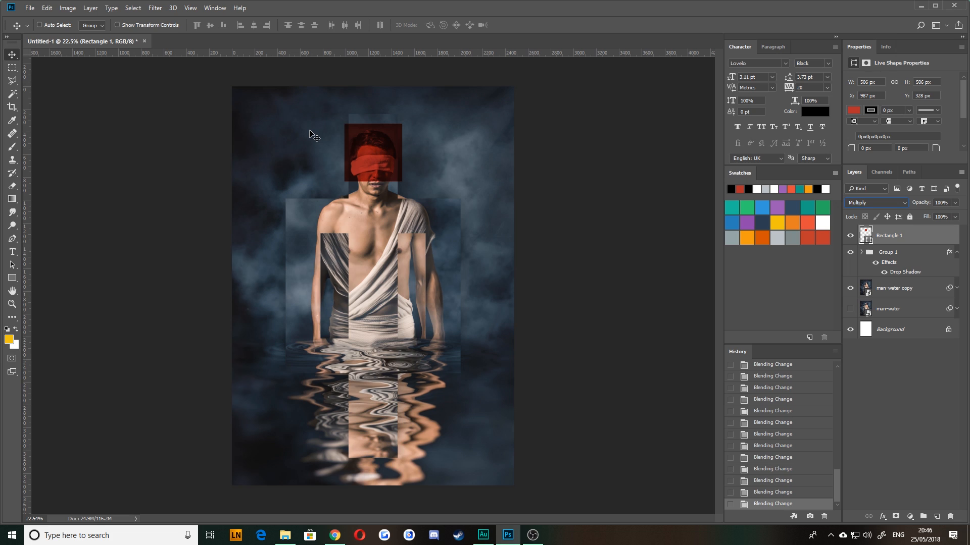
- Step the red square's blending mode forward from Multiply to Screen
key("shift+plus")
key("shift+plus")
key("shift+plus")
key("shift+plus")
key("shift+plus")
key("shift+plus")
key("shift+plus")
key("shift+plus")
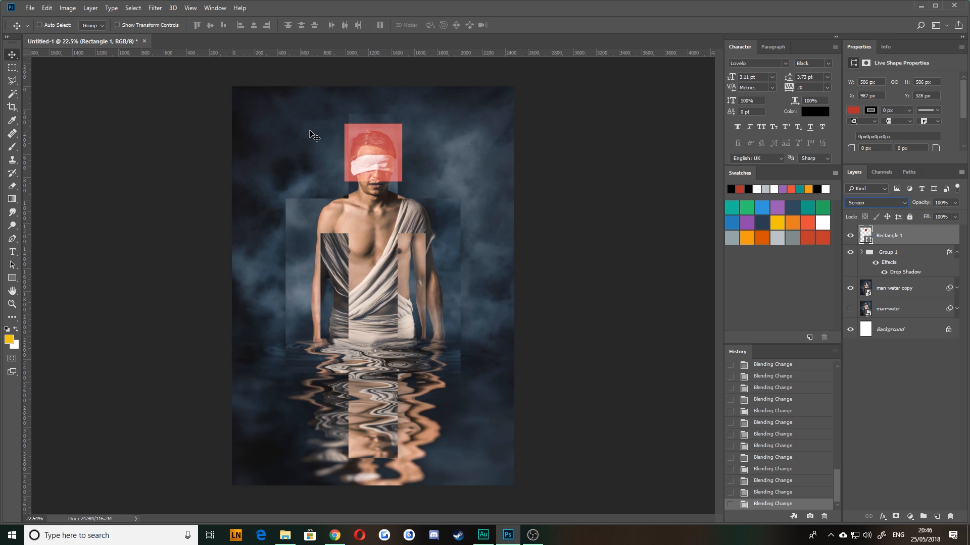
- Try the Soft Light, Linear Light and Pin Light blending modes on the red square
key("Down")
key("Down")
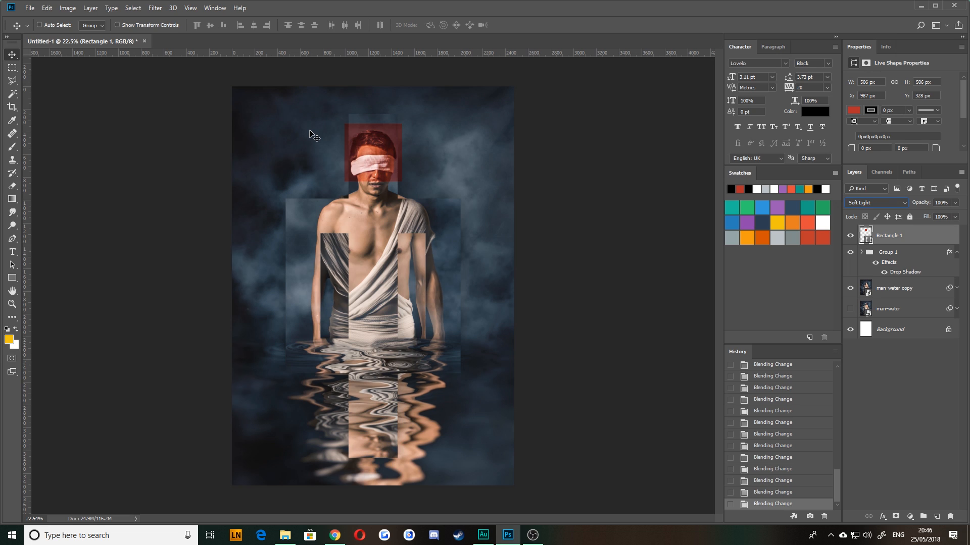
key("Up")
key("Down")
key("Down")
key("Down")
key("Down")
key("Down")
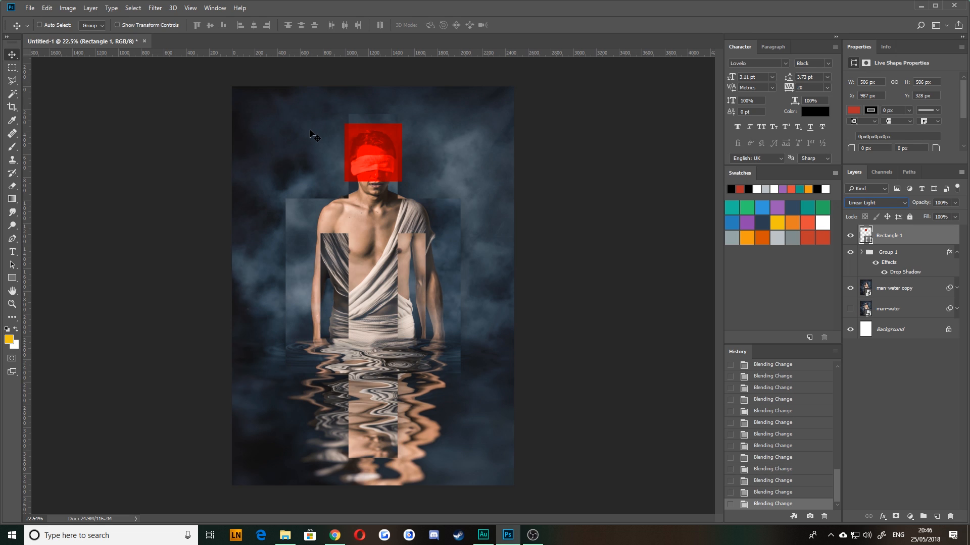
key("Down")
key("Up")
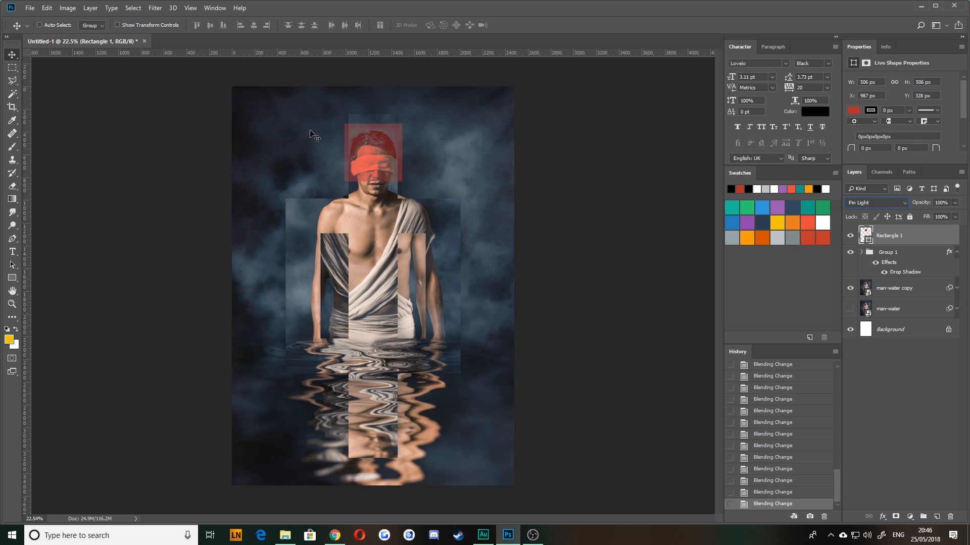
- Set the red square's blending mode to Overlay
key("Up")
key("Up")
key("Up")
key("Up")
key("Up")
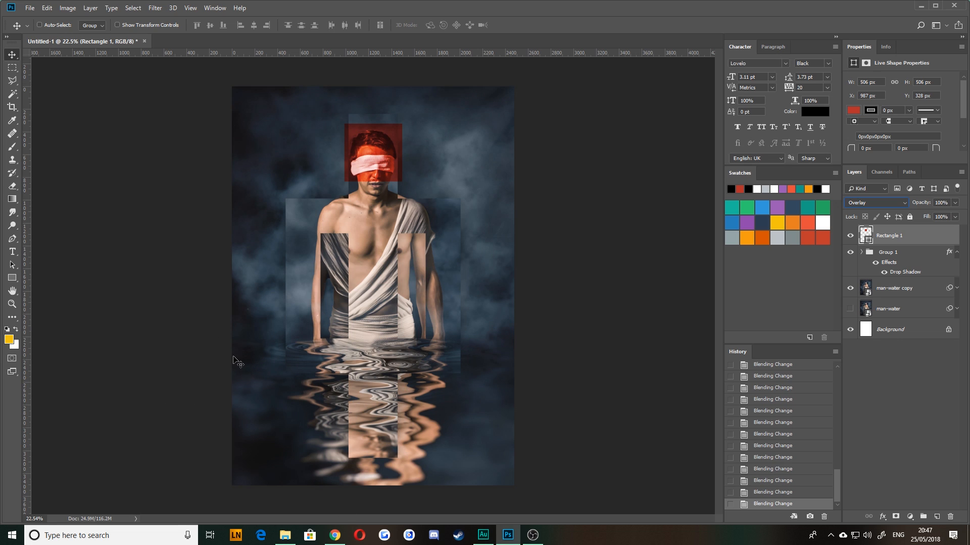
- Scale the red square down to about 271 × 271 px and place it on the lower face, at about X 1105 px, Y 582 px
key("ctrl+t")
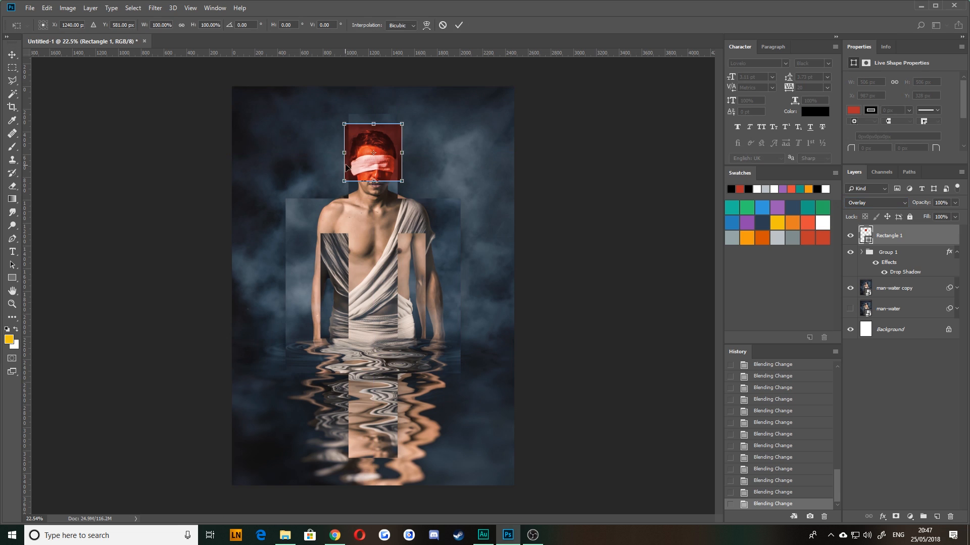
left_click_drag(345, 125, 375, 170)
key("Return")
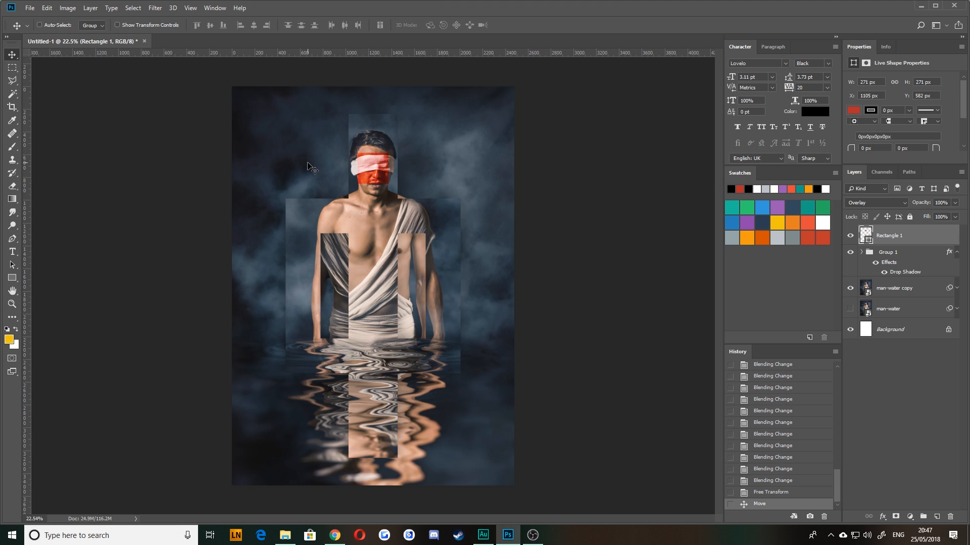
- Stretch the red square into a rectangle of about 342 × 502 px covering the man's whole face
key("ctrl+t")
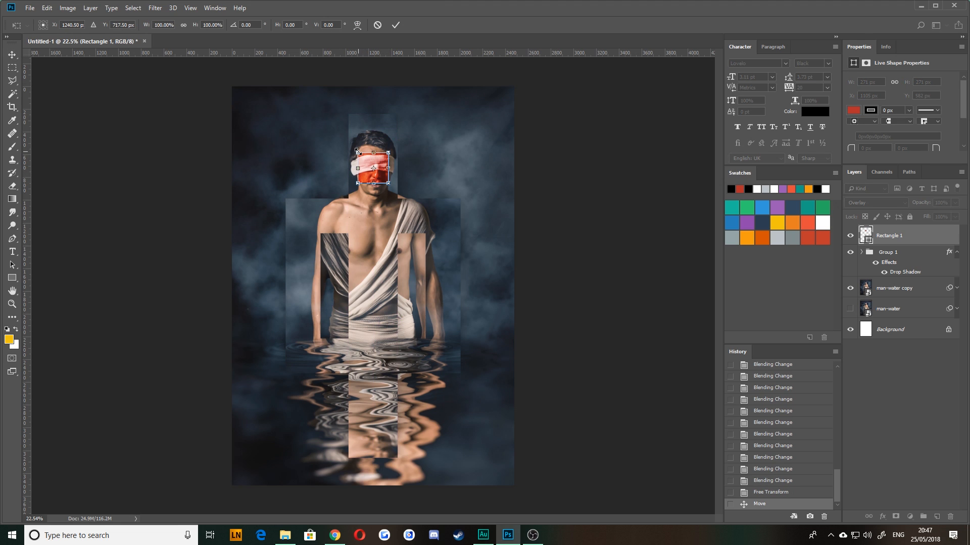
mouse_move(357, 151)
left_mouse_down()
mouse_move(354, 108)
mouse_move(354, 139)
left_mouse_up()
key("Return")
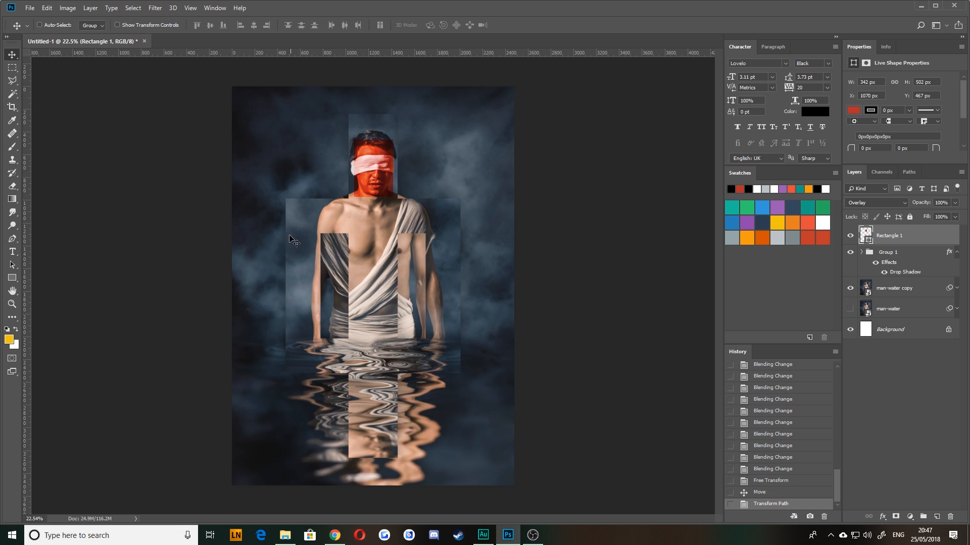
- Stretch the red rectangle upward over the man's hair to about 342 × 599 px, with its top at about Y 387 px
key("ctrl+t")
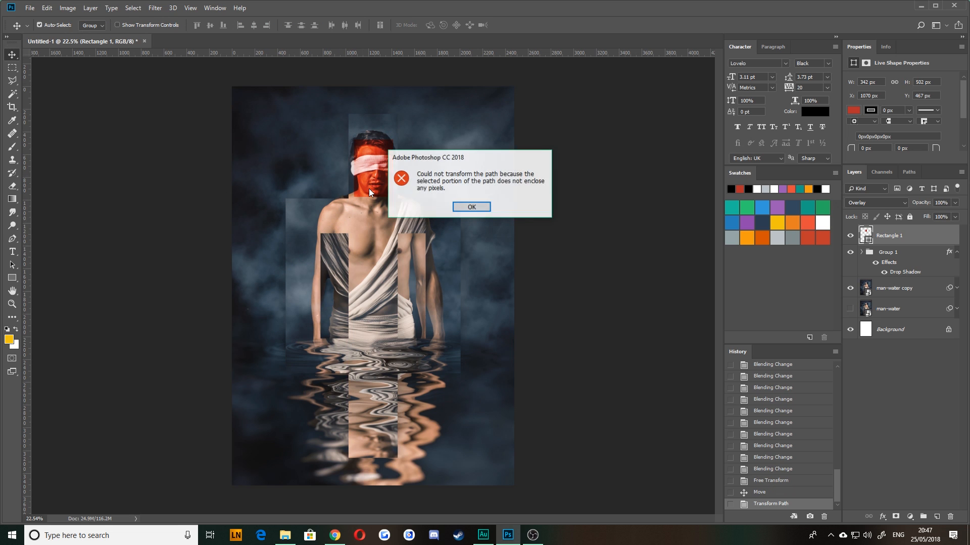
key("Return")
key("ctrl+t")
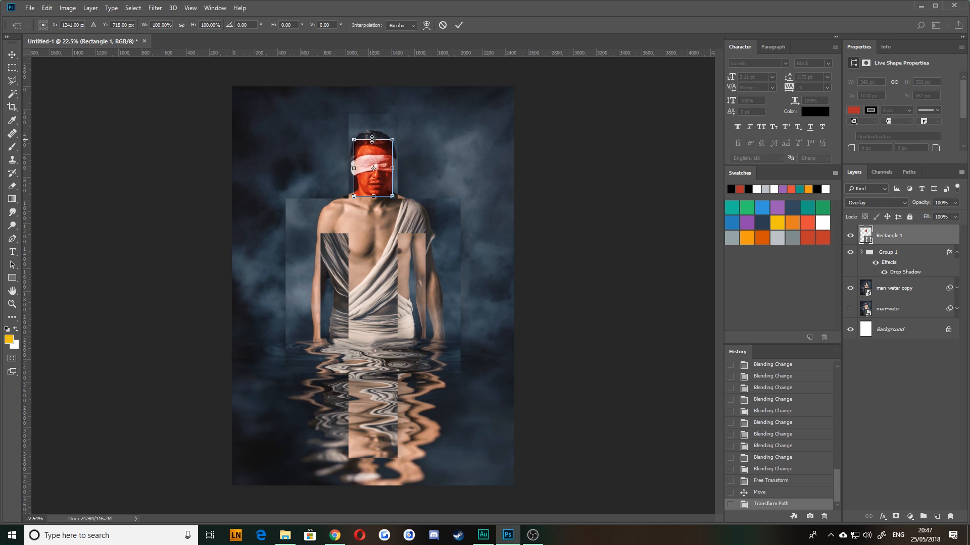
left_click_drag(372, 138, 372, 141)
left_click_drag(373, 200, 373, 201)
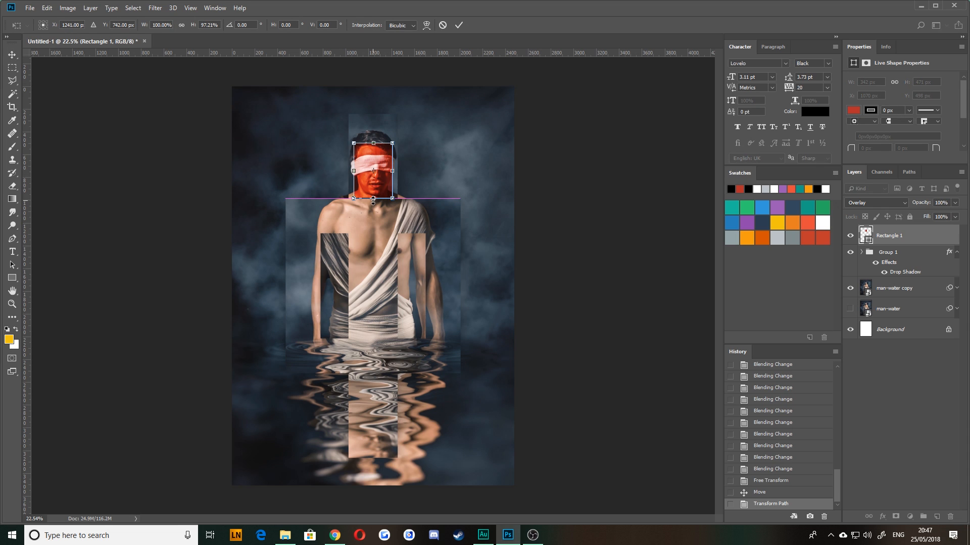
left_click_drag(373, 143, 375, 128)
key("Return")
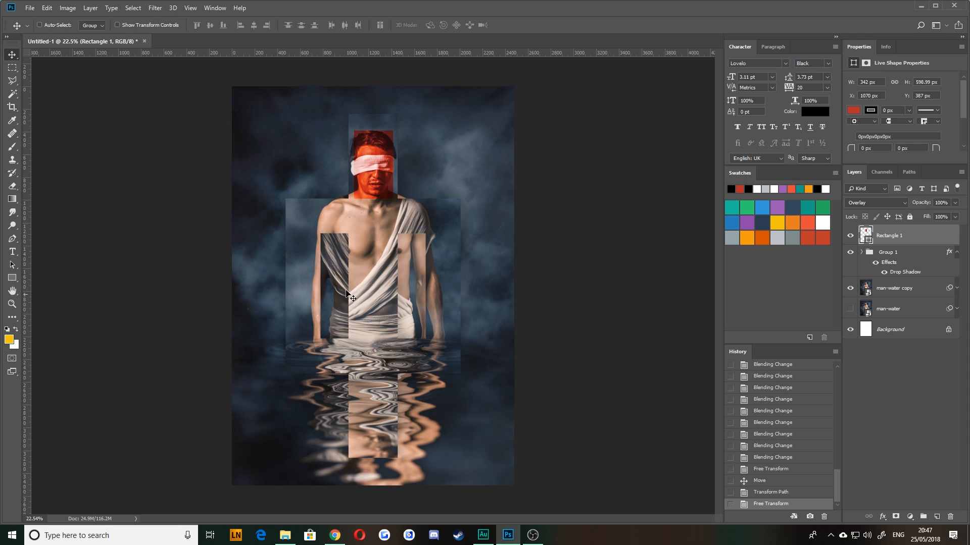
- Shorten the red rectangle from below to about 564 px tall and nudge it down to about Y 395 px
key("ctrl+t")
left_click_drag(373, 197, 373, 190)
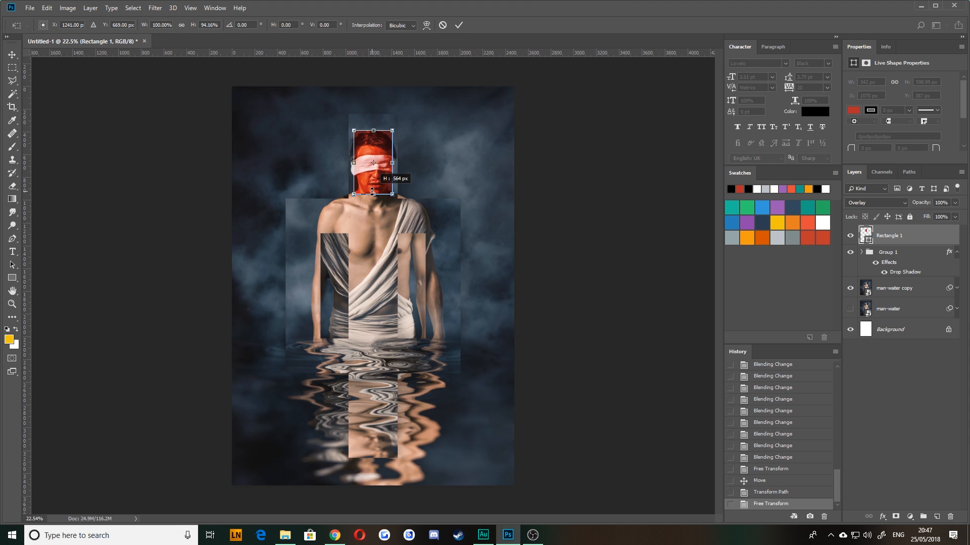
key("Return")
key("Down")
key("Down")
key("Down")
key("Down")
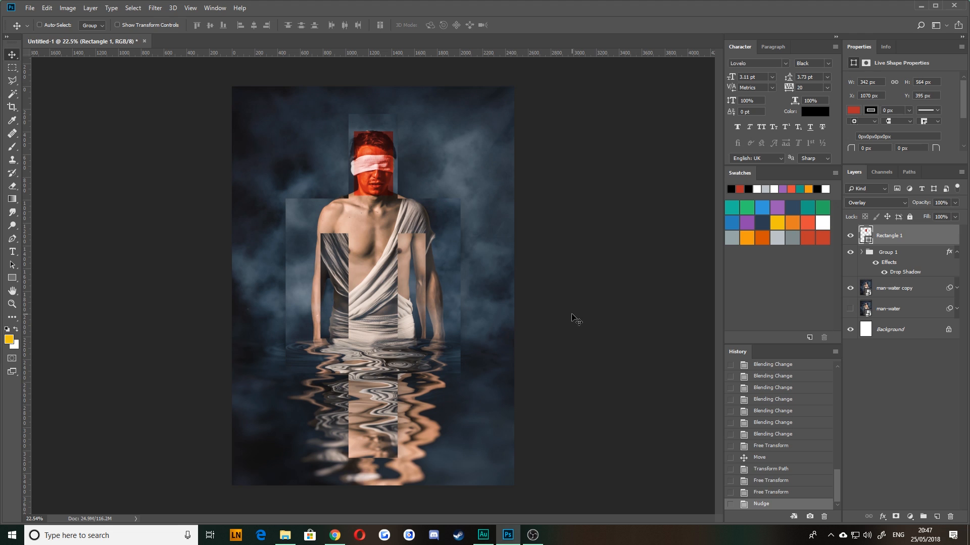
- Keep the red rectangle's blending mode on Overlay and lower its layer opacity to 90%
left_click(875, 203)
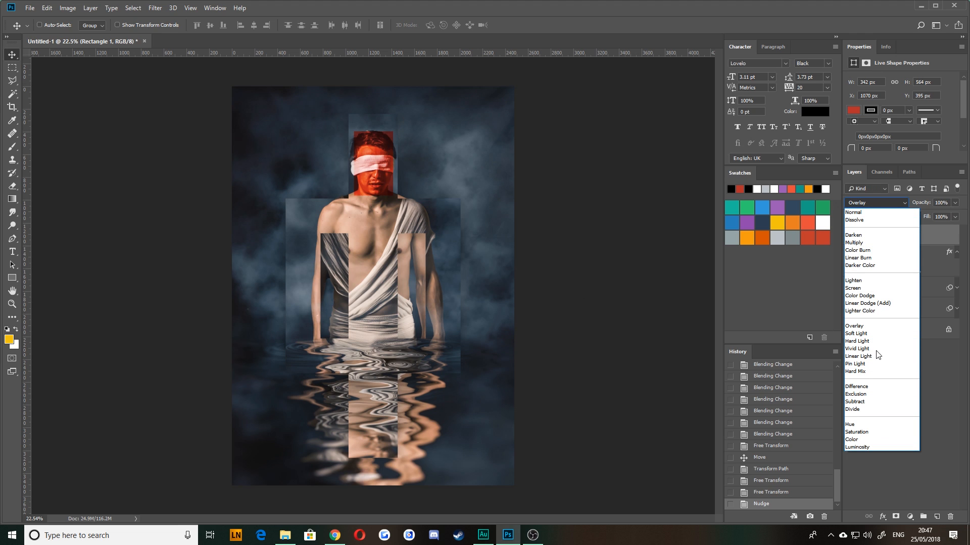
left_click(863, 324)
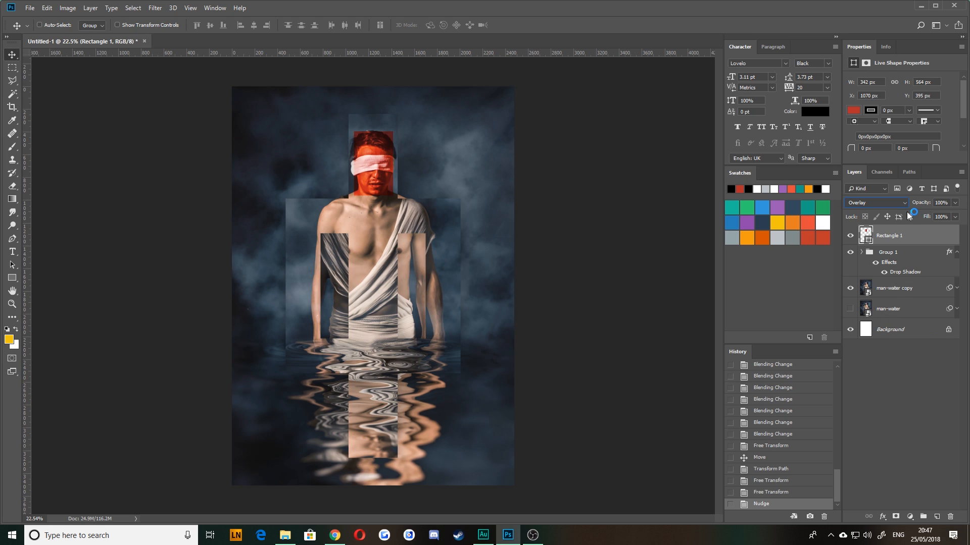
left_click(955, 204)
mouse_move(952, 212)
left_mouse_down()
mouse_move(901, 214)
mouse_move(955, 217)
left_mouse_up()
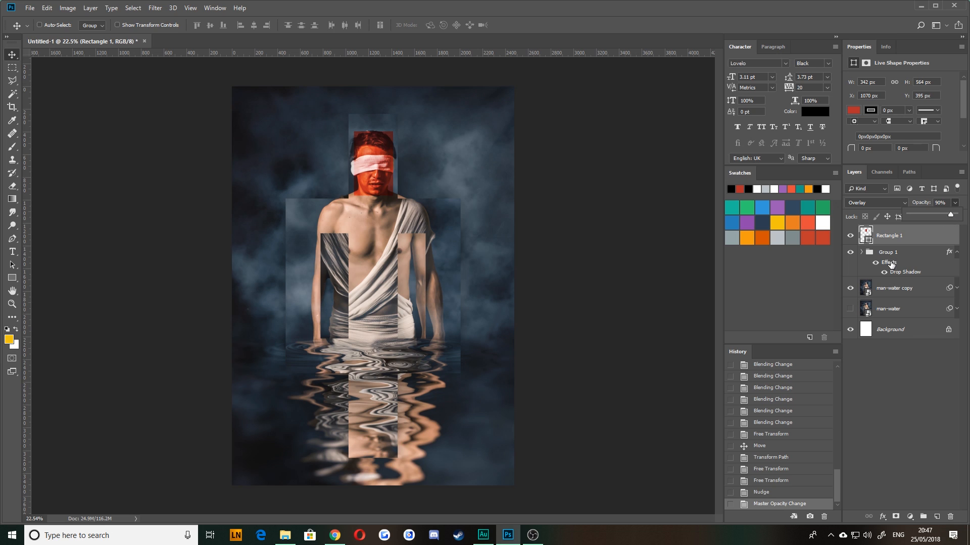
left_click(899, 383)
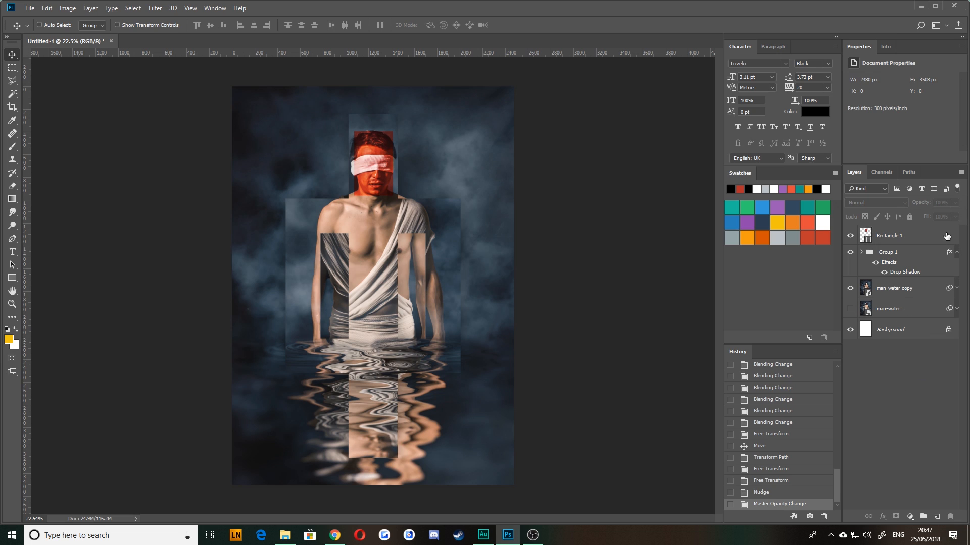
left_click(889, 236)
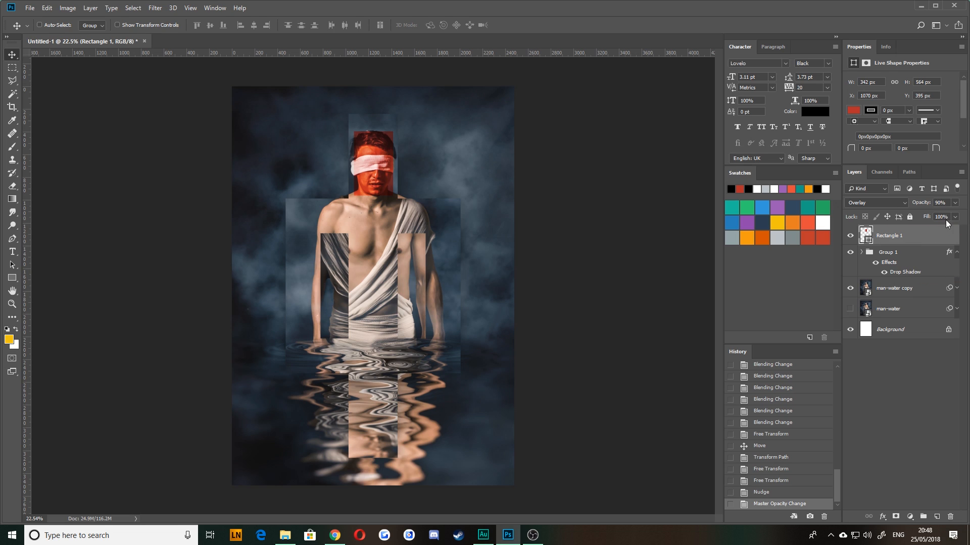
left_click(884, 451)
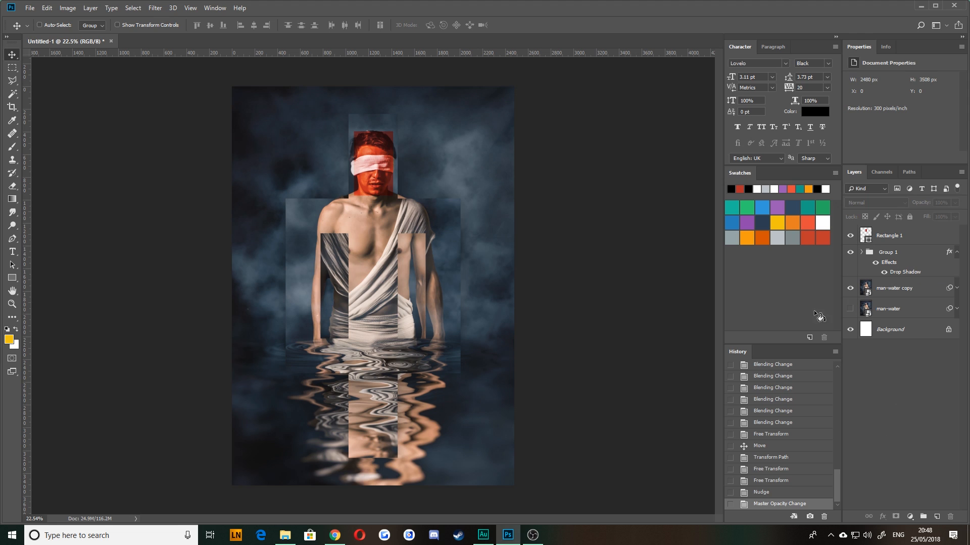
- Draw a rectangle of about 1017 × 933 px over the man's waist and the water and fill it with blue
left_click(13, 280)
left_click_drag(408, 417, 293, 312)
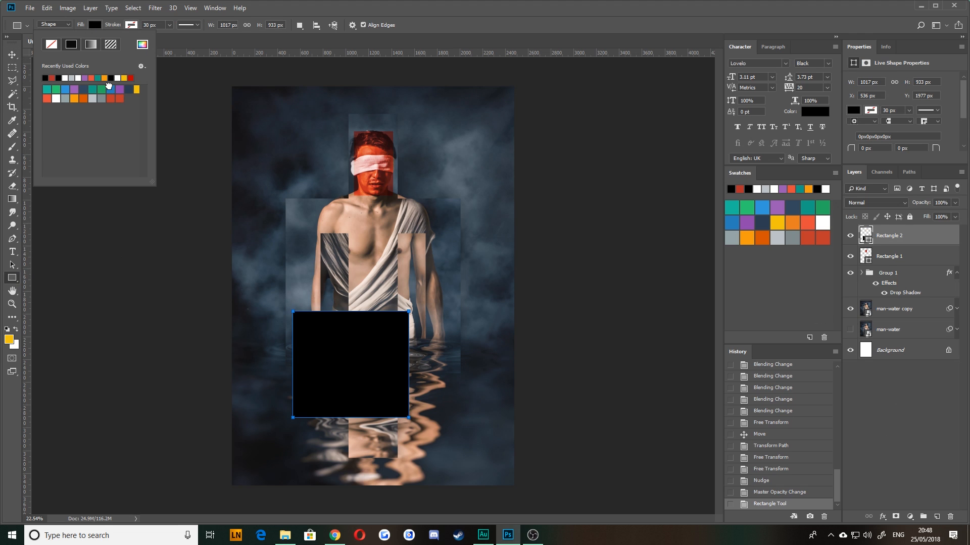
left_click(111, 90)
key("v")
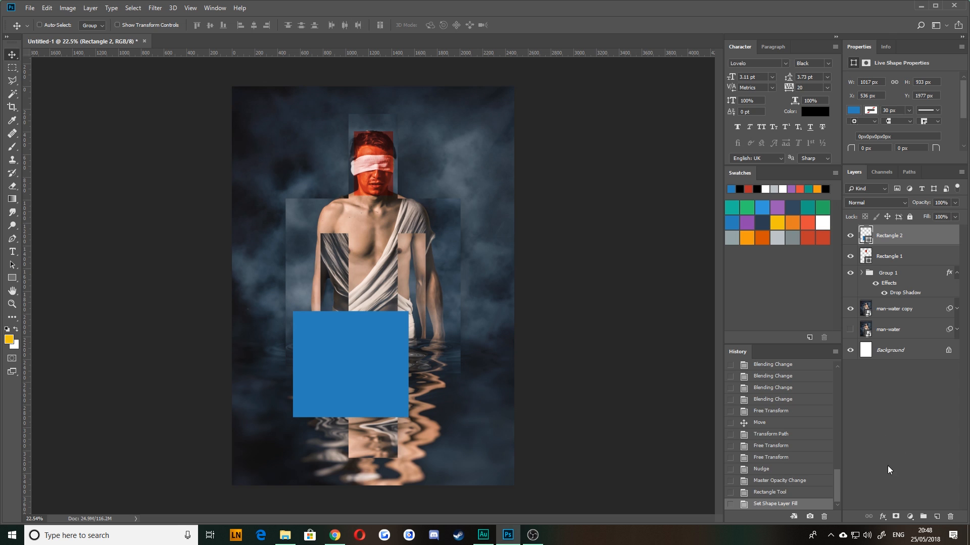
- Give the blue rectangle a drop shadow and reduce its layer fill to 0%
left_click(882, 516)
left_click(888, 510)
left_click(881, 74)
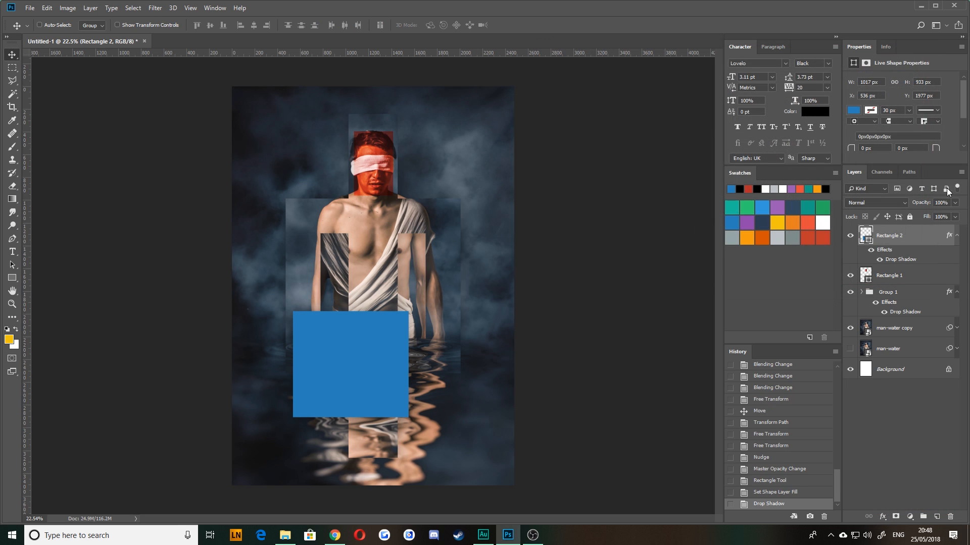
left_click_drag(344, 343, 405, 377)
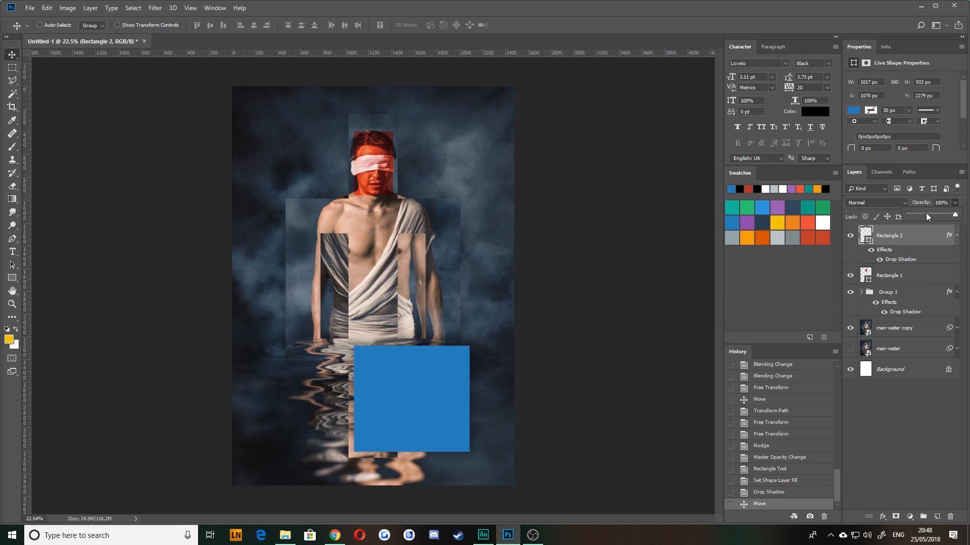
left_click_drag(905, 213, 331, 433)
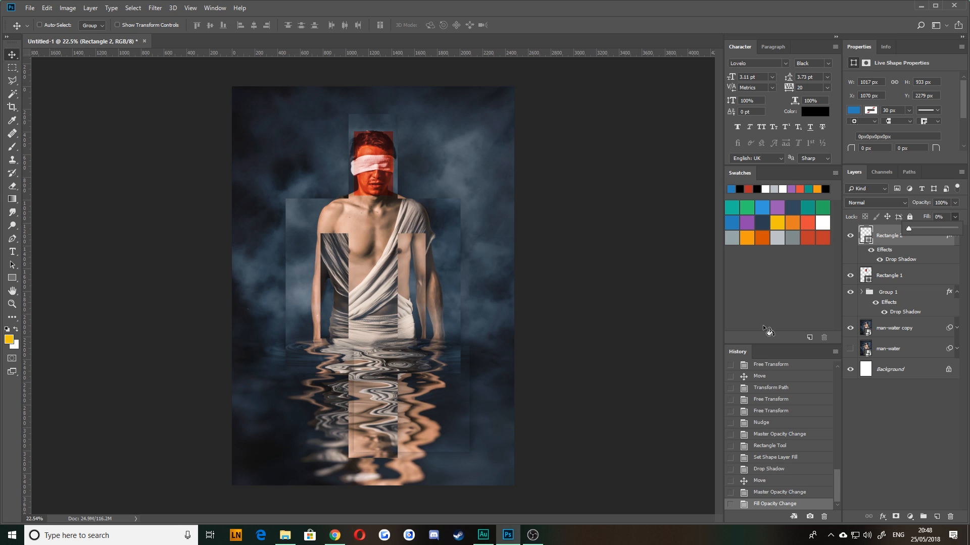
- Move the see-through rectangle over the sky and the torso to view its shadow, and delete its layer
left_click(891, 236)
left_click_drag(418, 398, 457, 183)
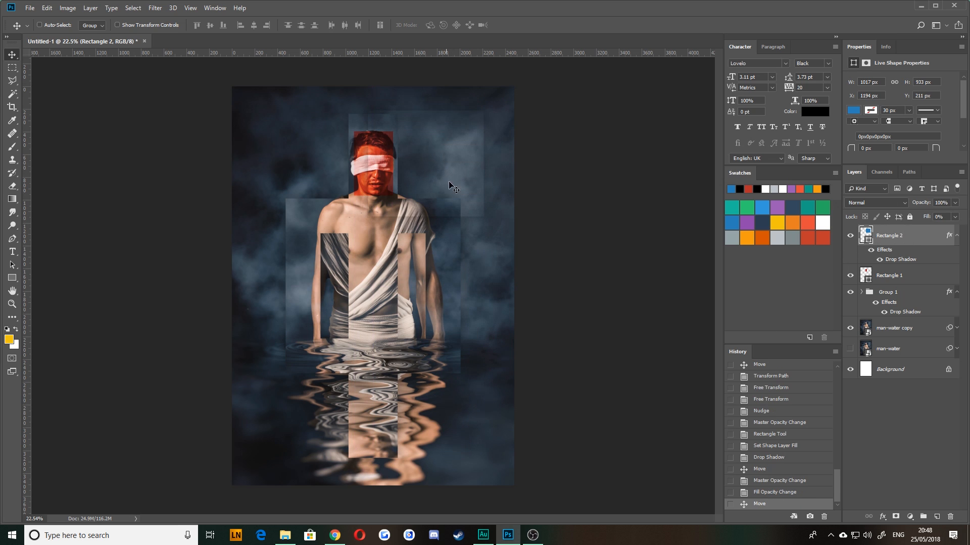
left_click_drag(429, 152, 372, 305)
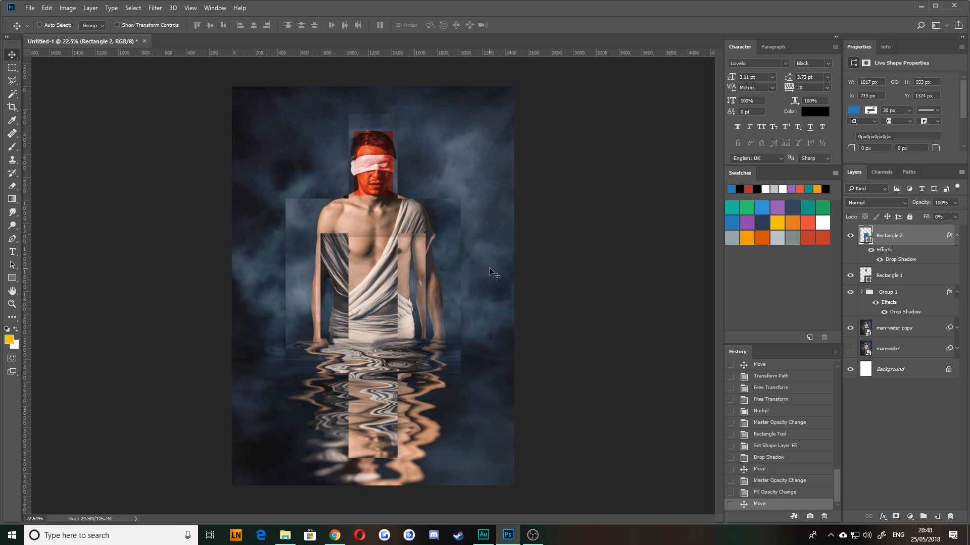
key("Delete")
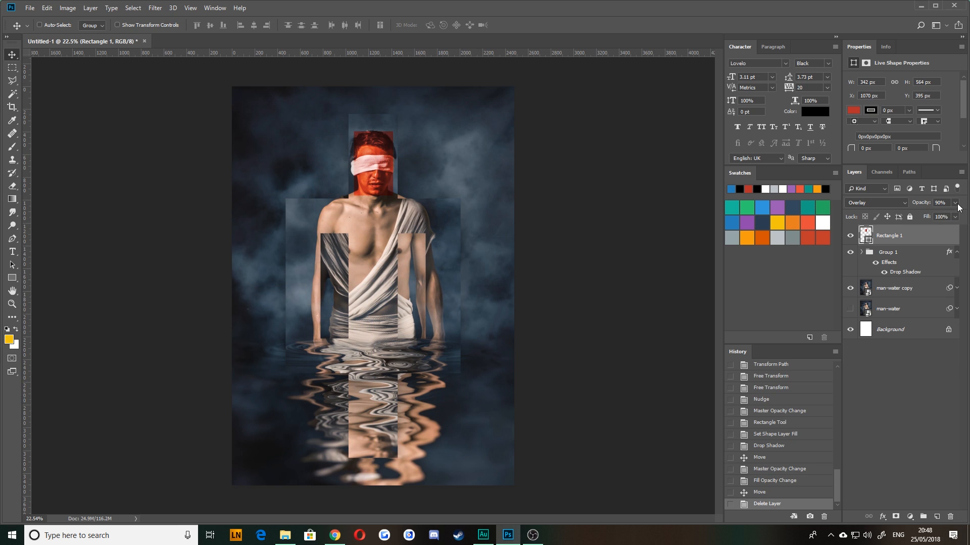
left_click(914, 378)
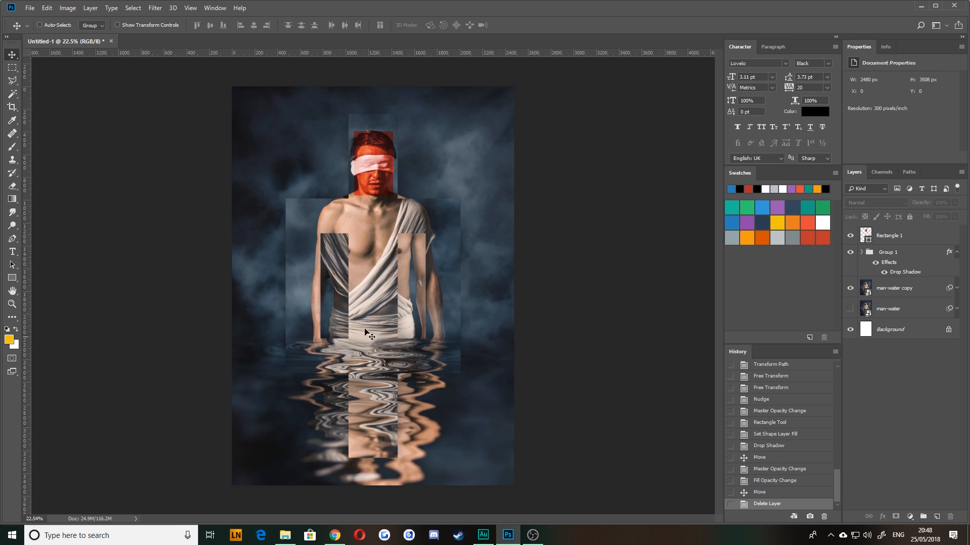
- Draw a small white-filled square of about 58 × 58 px in the dark sky beside the man's head
left_click(17, 277)
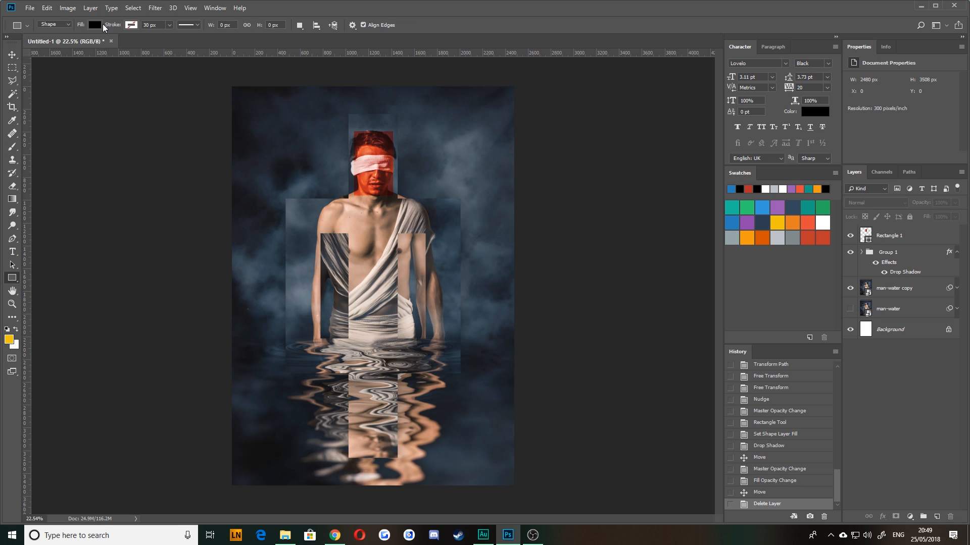
left_click(96, 25)
left_click(56, 98)
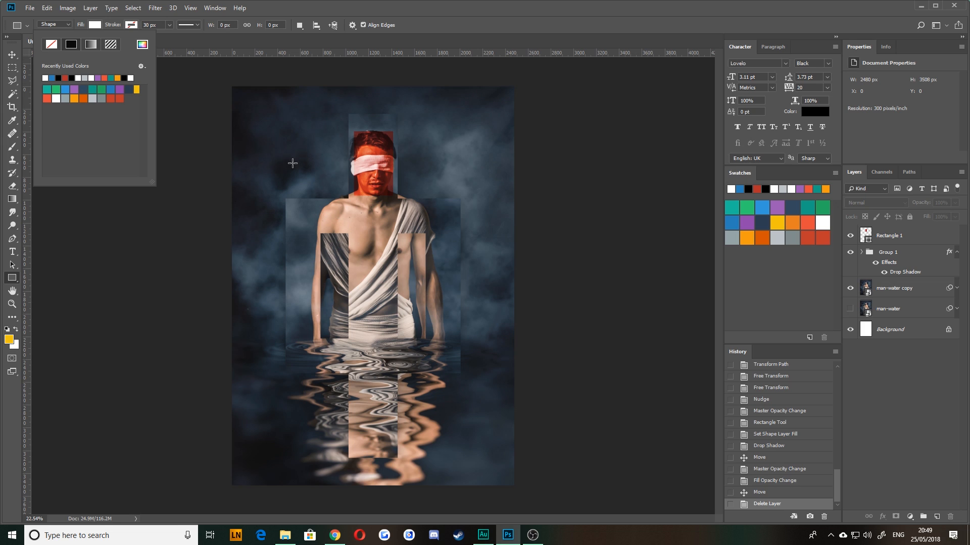
left_click_drag(292, 164, 287, 150)
key("v")
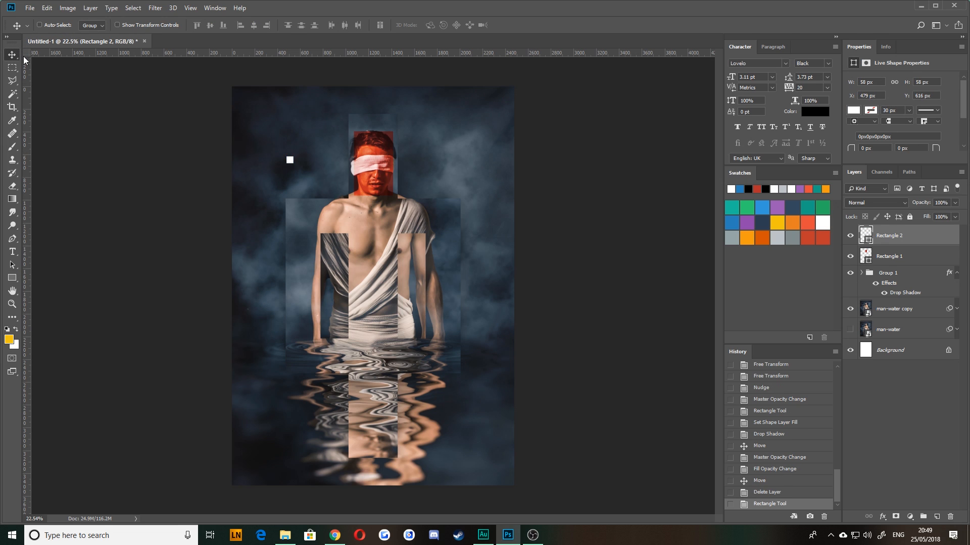
- Rotate the small white square into a diamond and place it beside the man's shoulder
key("ctrl+t")
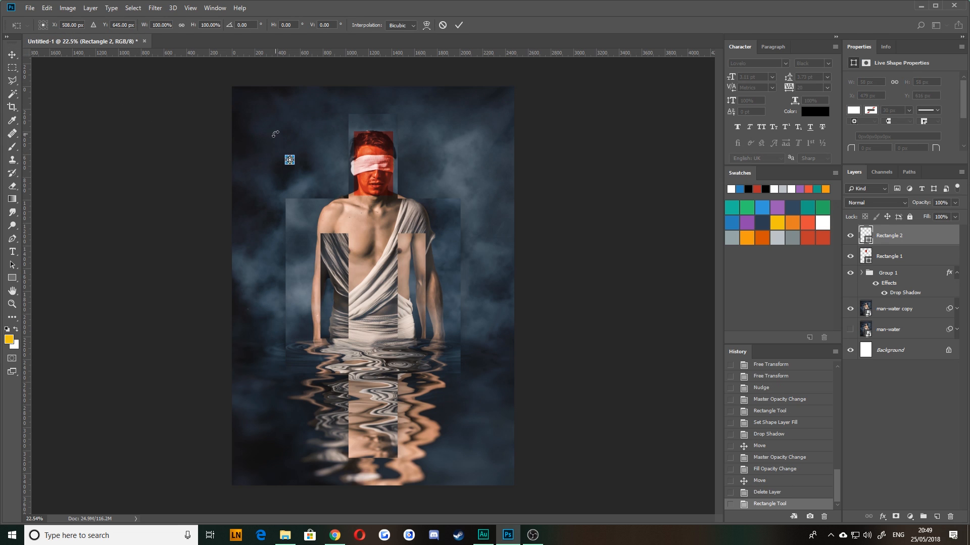
left_click_drag(275, 134, 301, 226)
key("Return")
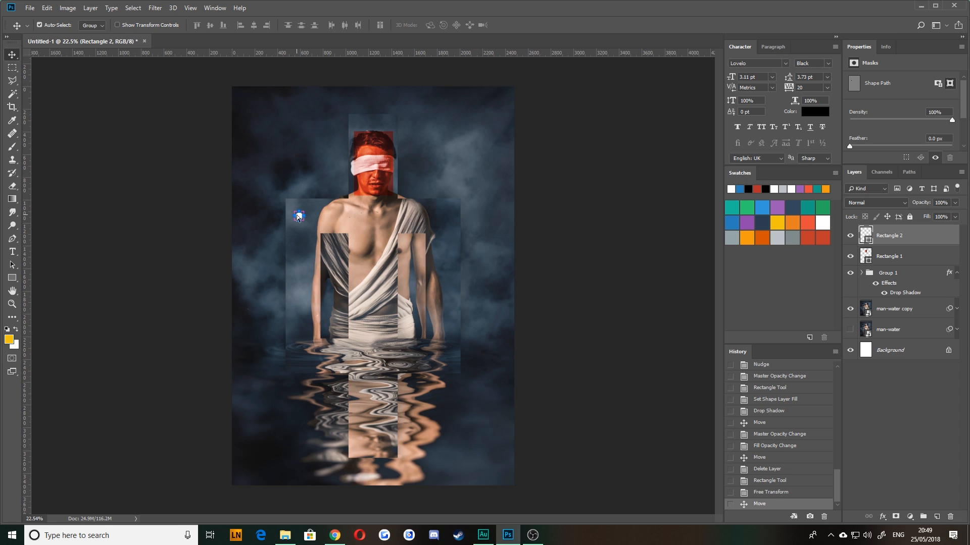
- Duplicate the white diamond's layer three times
key("ctrl+j")
key("ctrl+j")
key("ctrl+j")
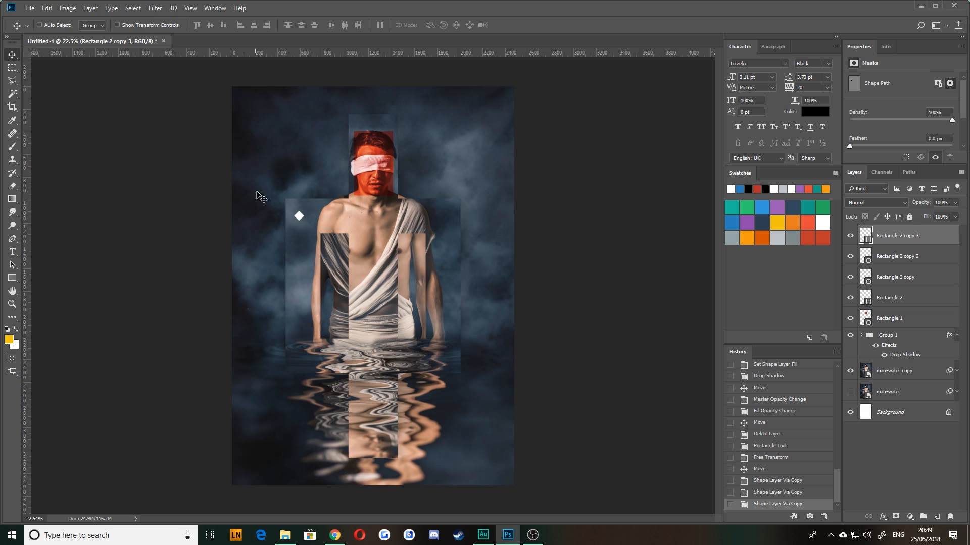
- Spread the three diamond copies around the original: one above it, one to its right and one to its upper left
left_click_drag(299, 216, 303, 191)
left_click(909, 257)
left_click_drag(296, 225, 323, 225)
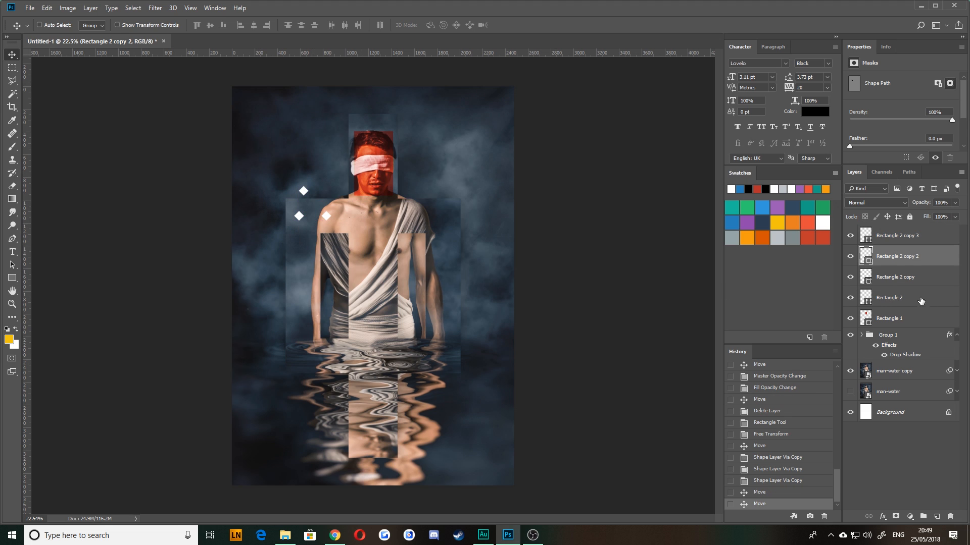
left_click(894, 279)
left_click_drag(289, 285, 281, 204)
- Select all four diamond layers and move the cluster up into the dark sky beside the man's head
left_click(897, 298, "shift")
left_click(897, 235, "shift")
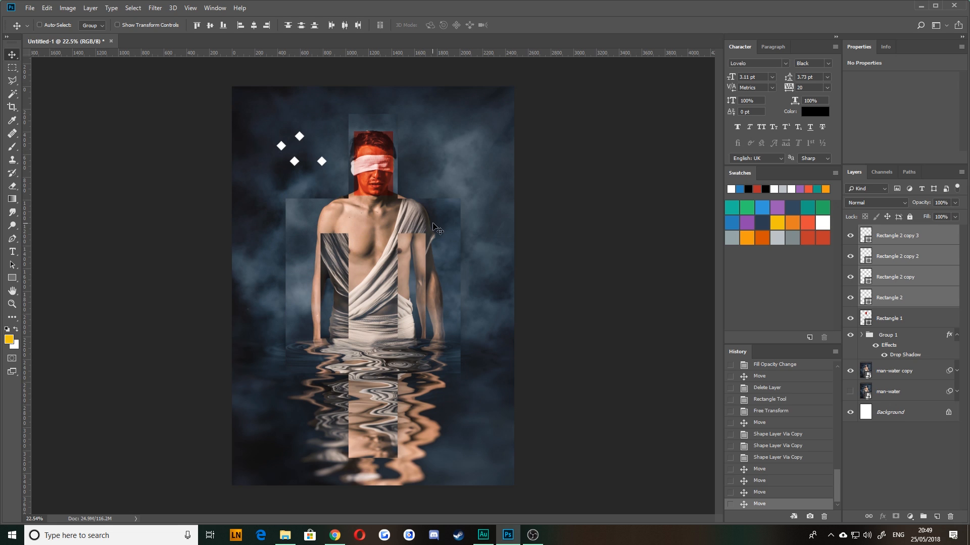
left_click(870, 463)
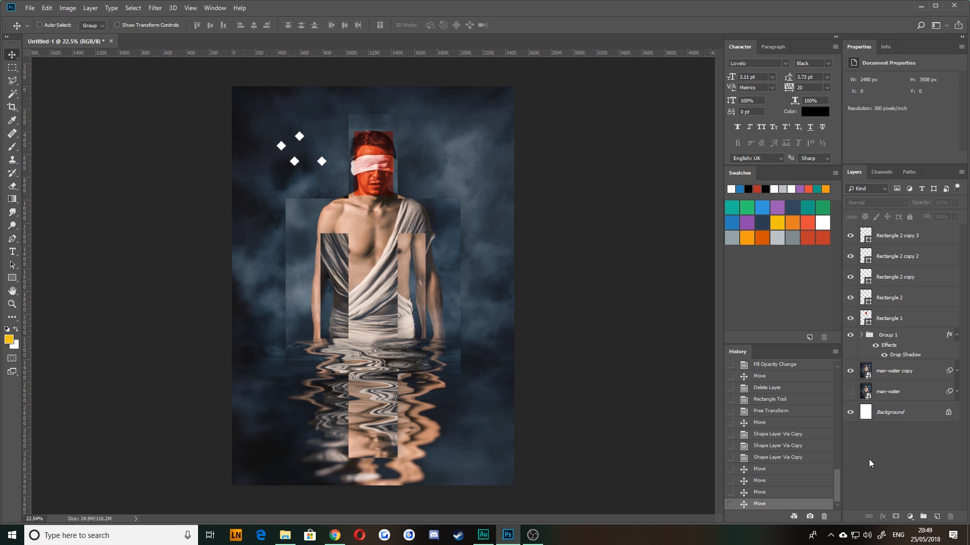
- Draw a white square of about 1216 × 1216 px over the man's torso and place it at about X 633 px, Y 1146 px
left_click(12, 278)
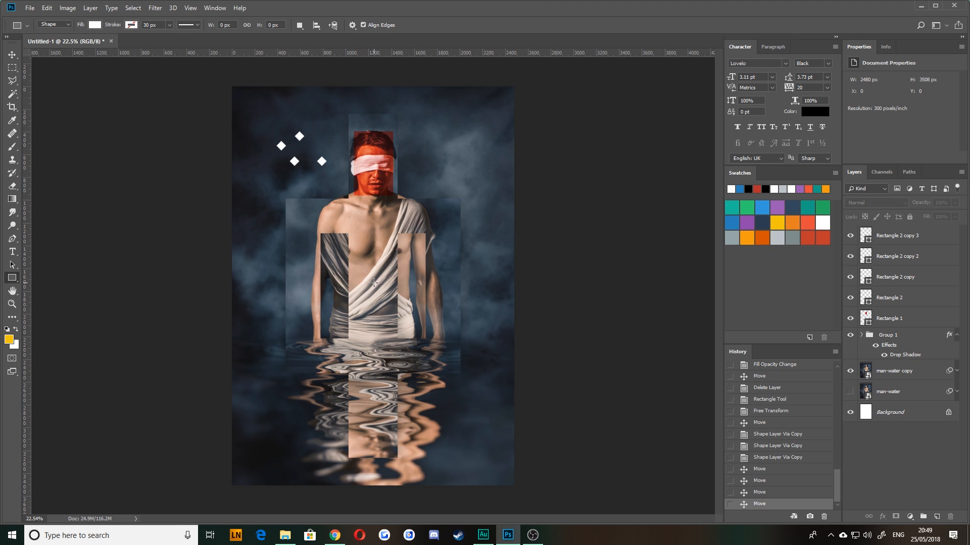
left_click_drag(373, 282, 288, 213)
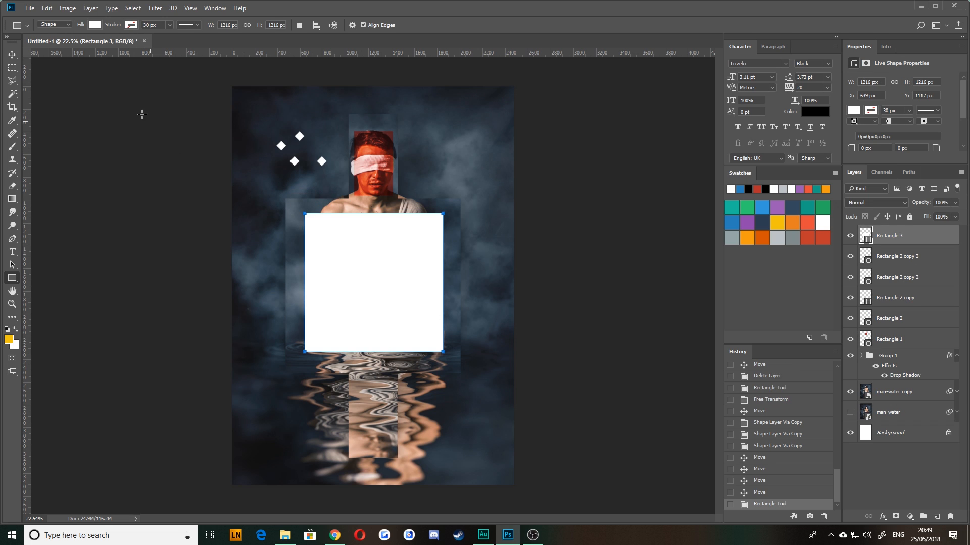
left_click(12, 55)
left_click_drag(382, 259, 381, 266)
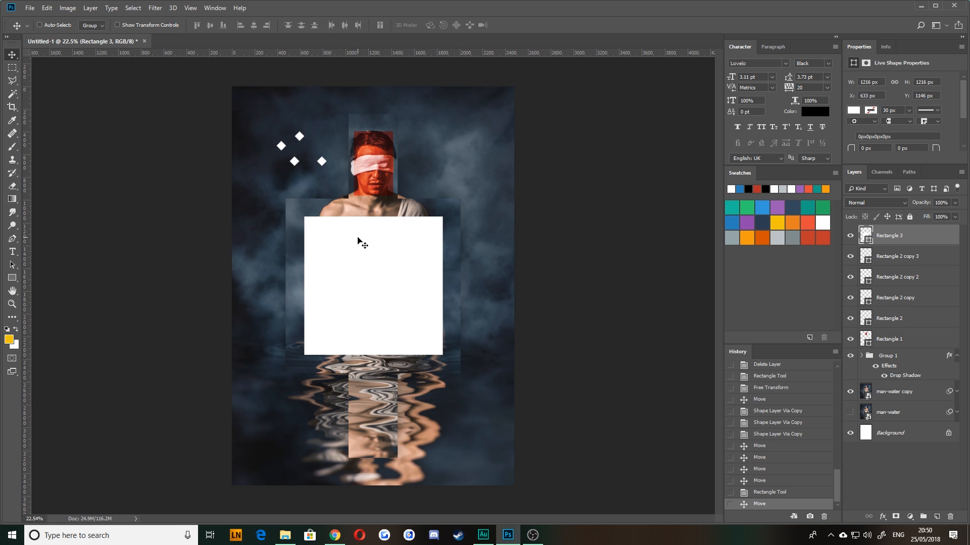
- Remove the large square's fill and give it a white outline with a 15 px stroke width
left_click(12, 278)
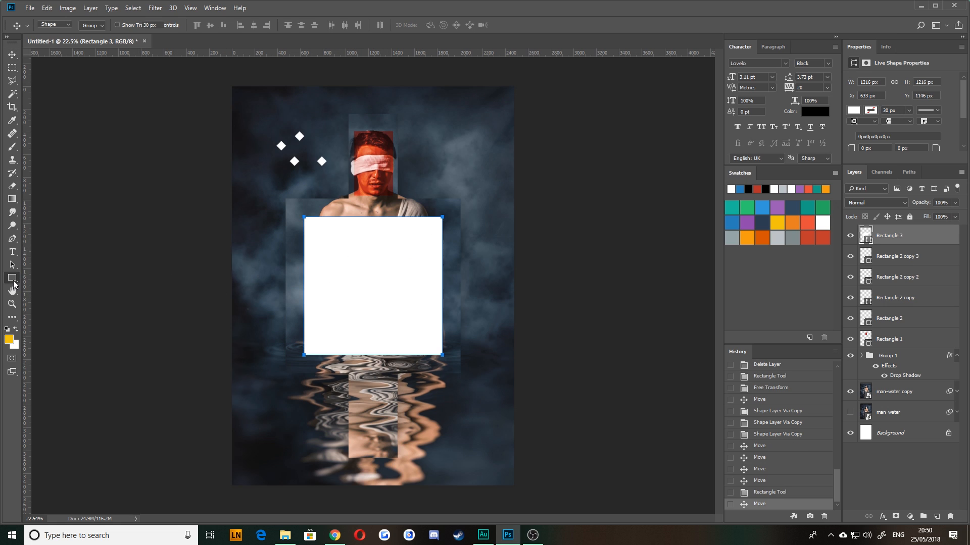
left_click(94, 25)
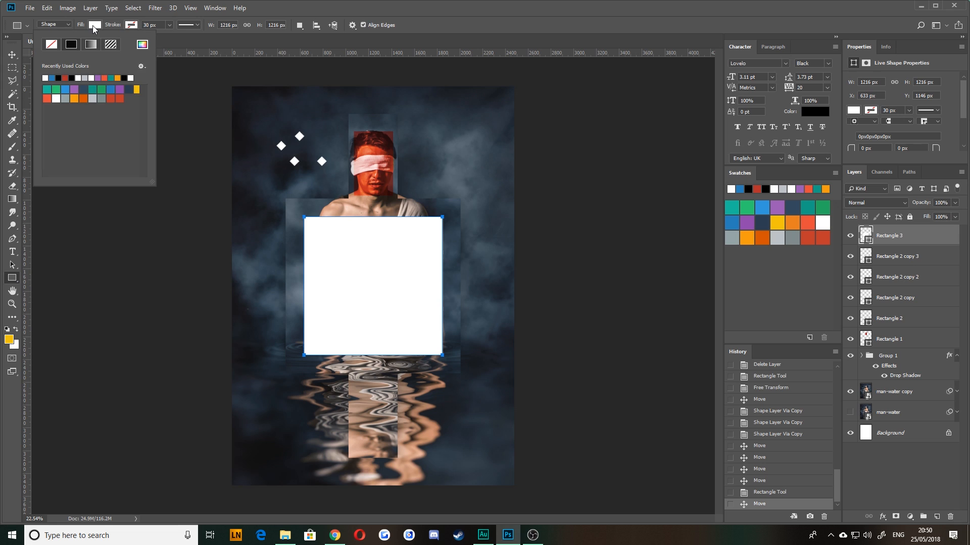
left_click(51, 44)
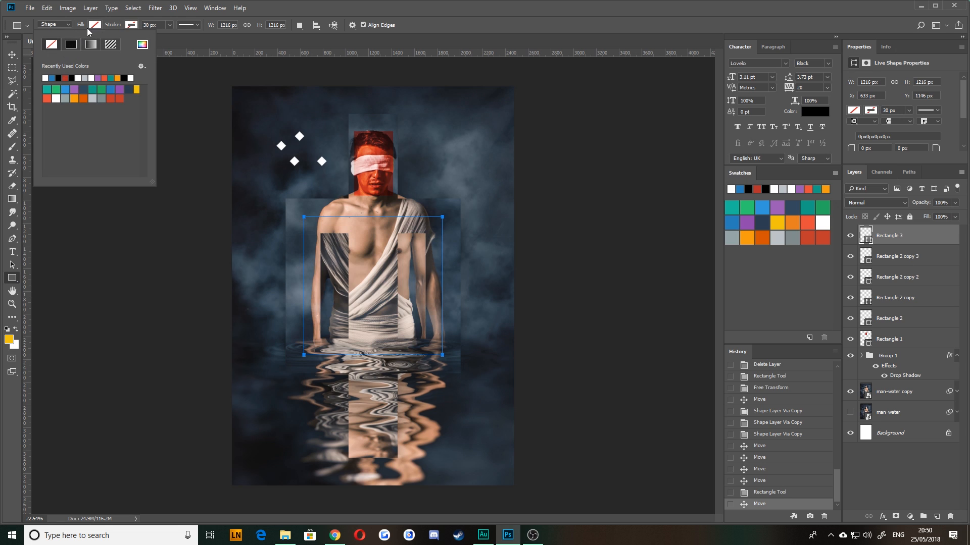
left_click(129, 25)
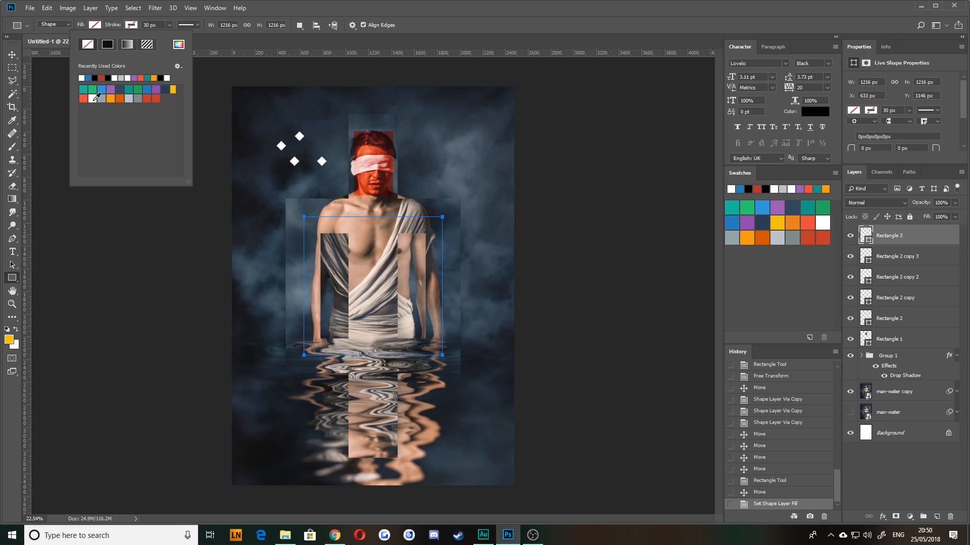
left_click(93, 99)
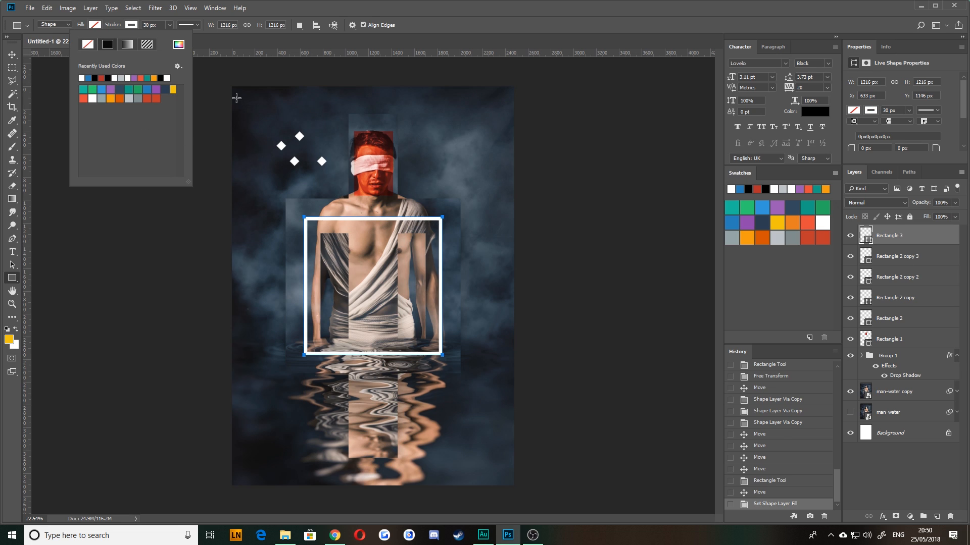
left_click(140, 25)
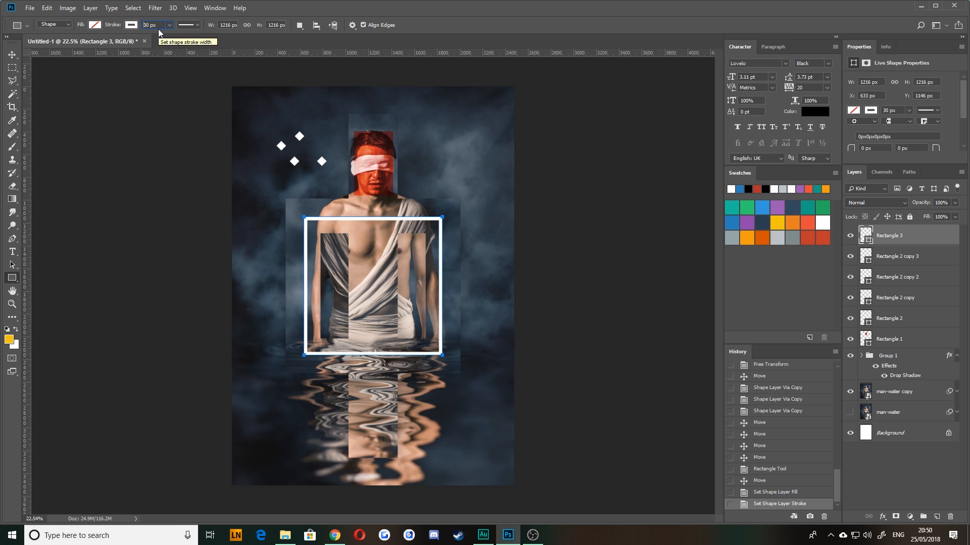
type("15")
key("Return")
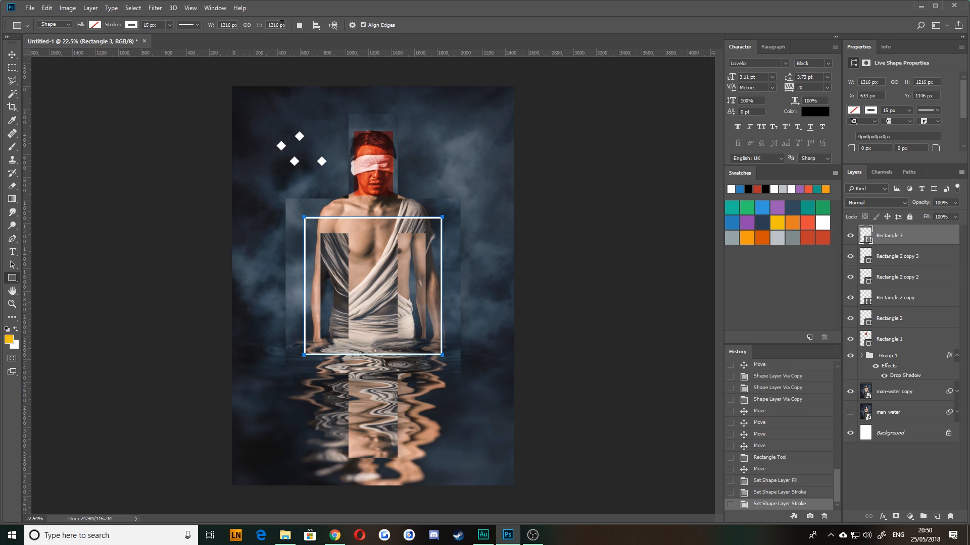
left_click(133, 24)
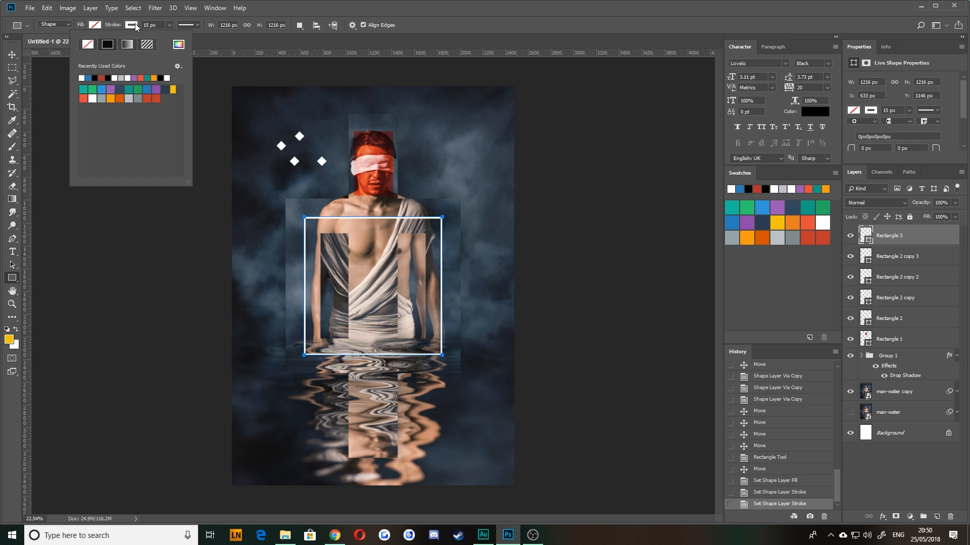
- Switch the square's alignment reference to the canvas and try aligning it to the left, right and bottom edges
left_click(316, 25)
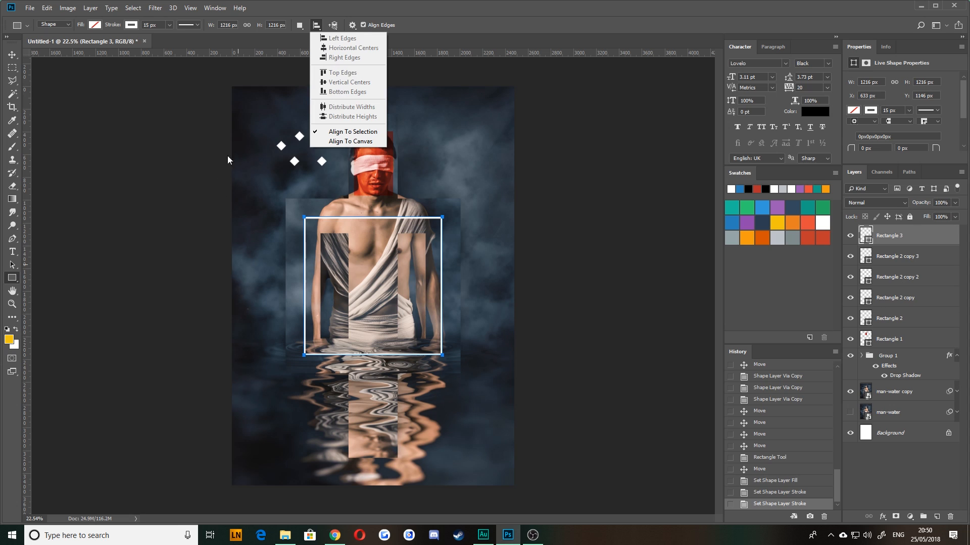
left_click(336, 143)
left_click(316, 26)
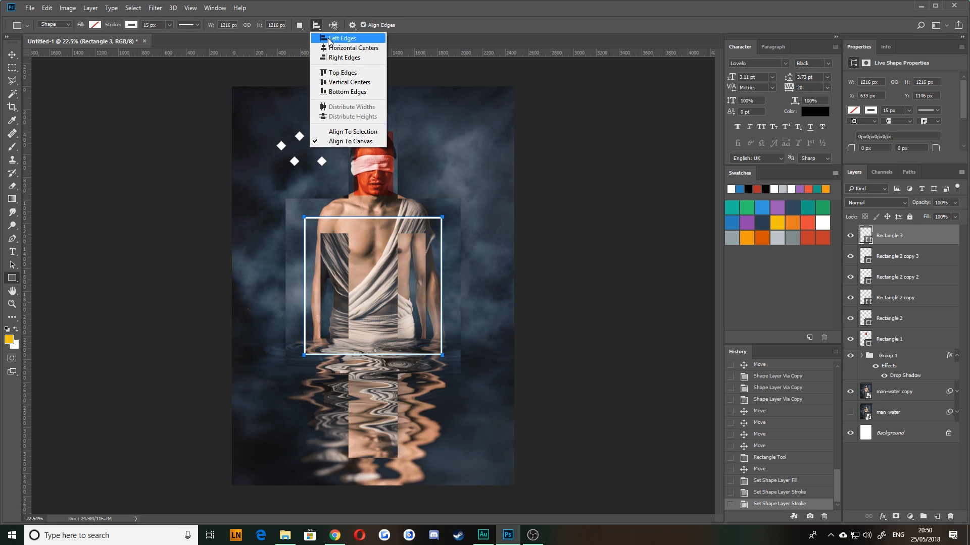
left_click(336, 39)
left_click(316, 26)
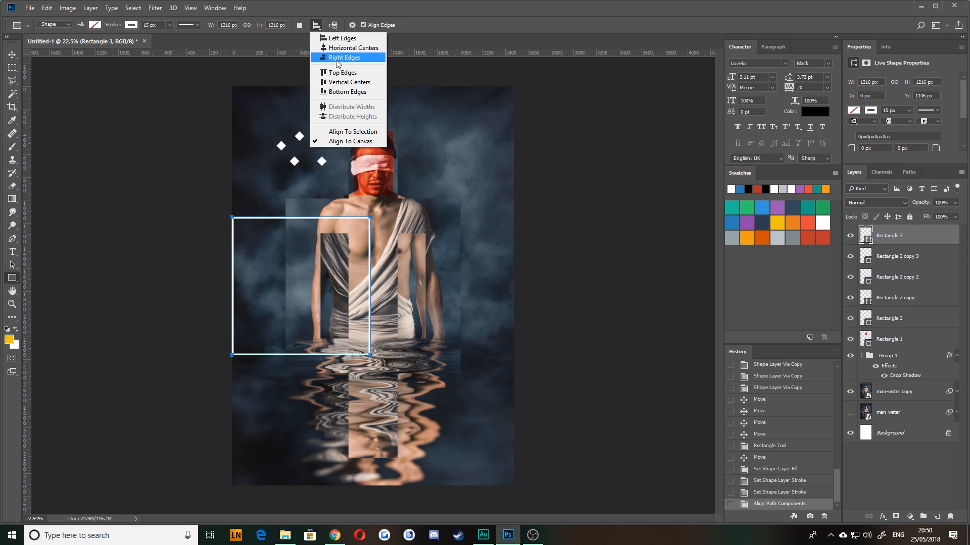
left_click(344, 58)
left_click(316, 26)
left_click(347, 92)
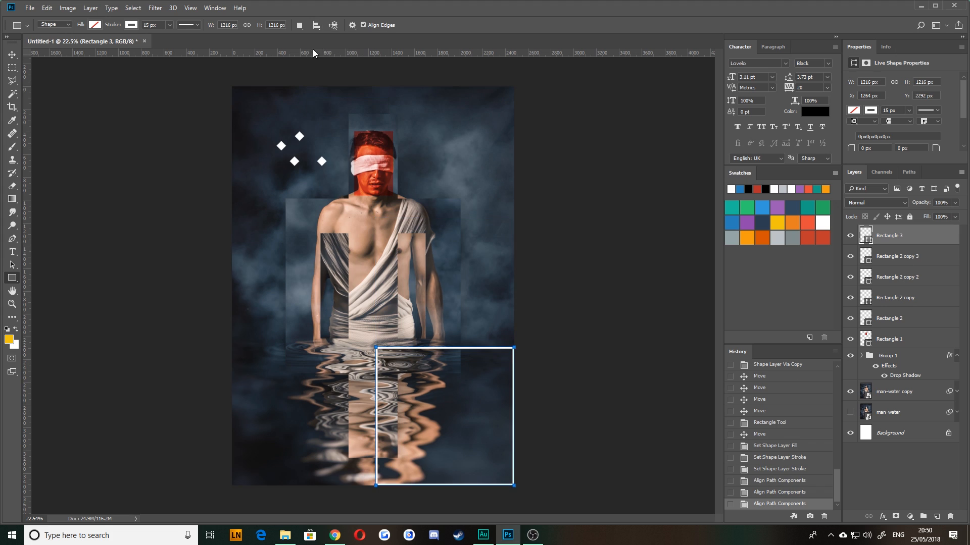
- Center the outlined square horizontally and vertically on the canvas
left_click(316, 26)
left_click(347, 48)
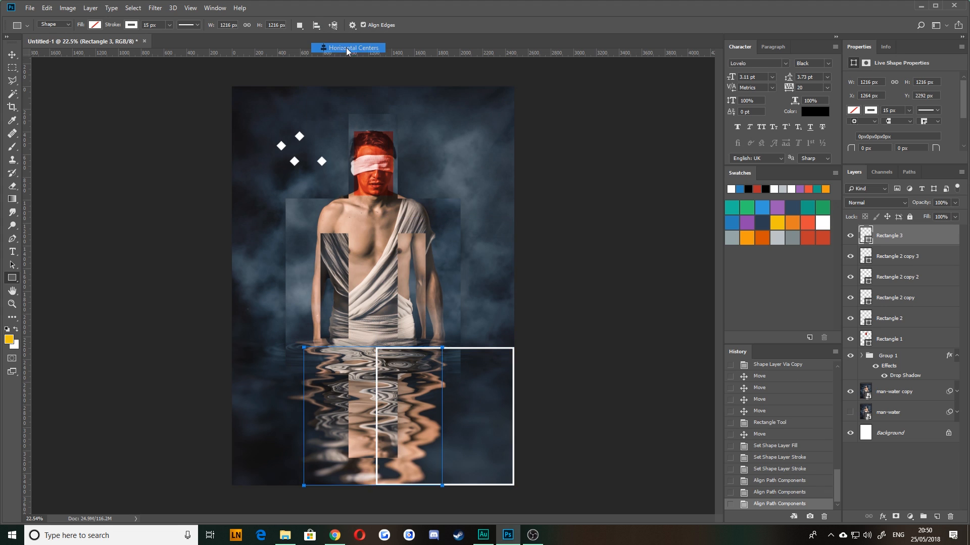
left_click(316, 26)
left_click(344, 82)
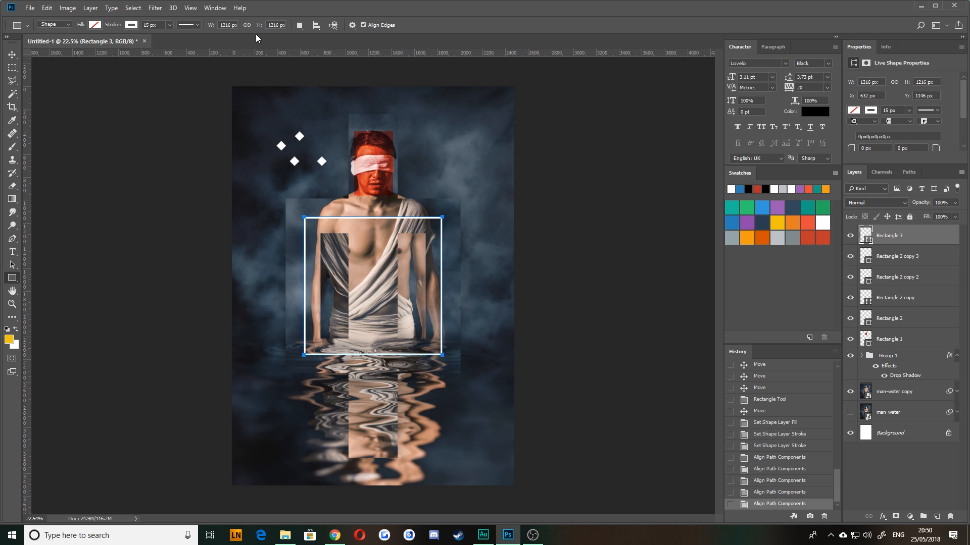
left_click(300, 24)
left_click(298, 23)
left_click(12, 55)
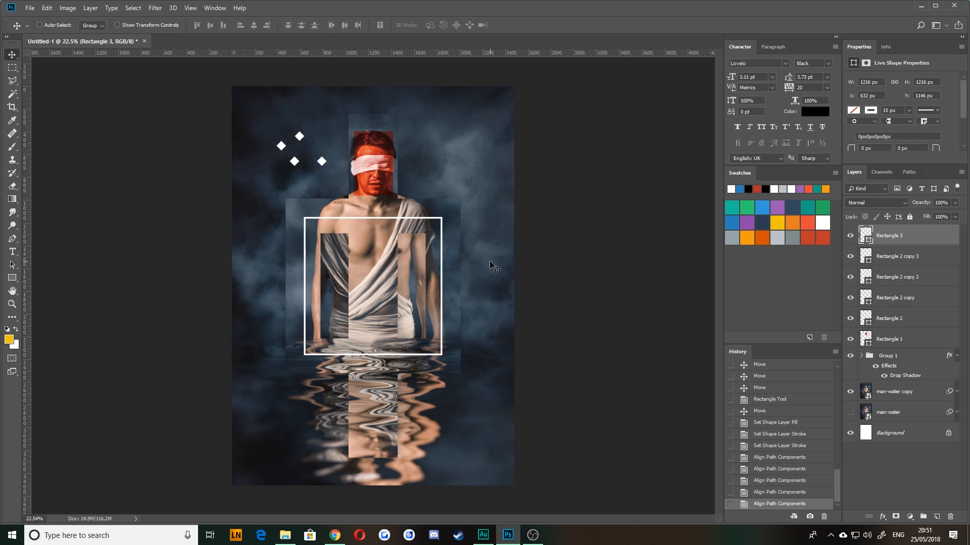
- Set the square outline's stroke width to 10 px
left_click(12, 278)
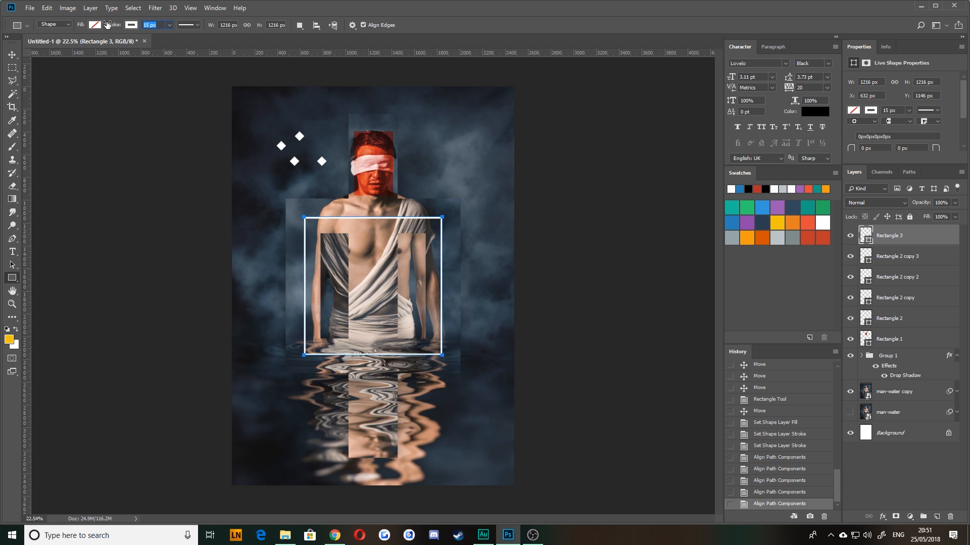
key("Return")
left_click(12, 54)
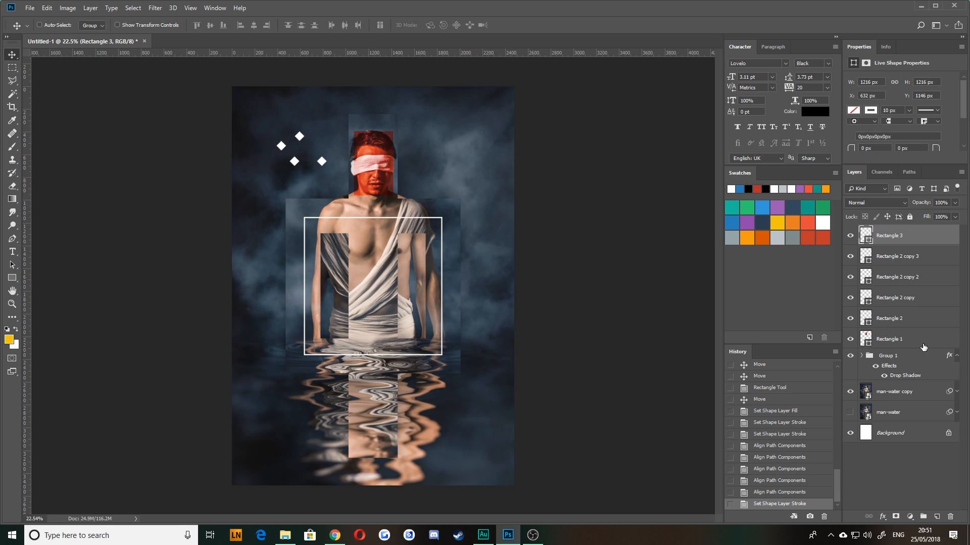
- Rename the large square's layer as box and the Rectangle 2 copy 3 layer as diamond
left_click(892, 258)
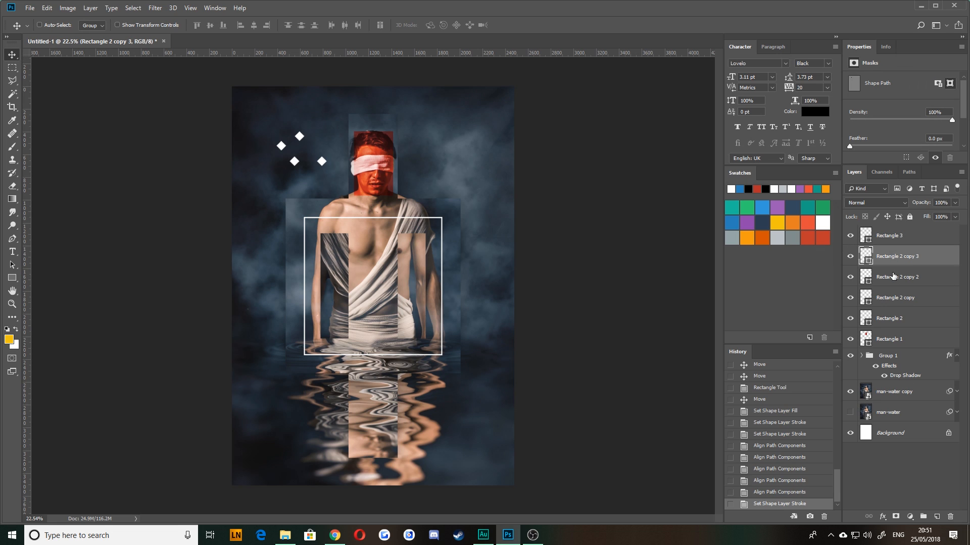
left_click(851, 257)
left_click(851, 257)
left_click(851, 277)
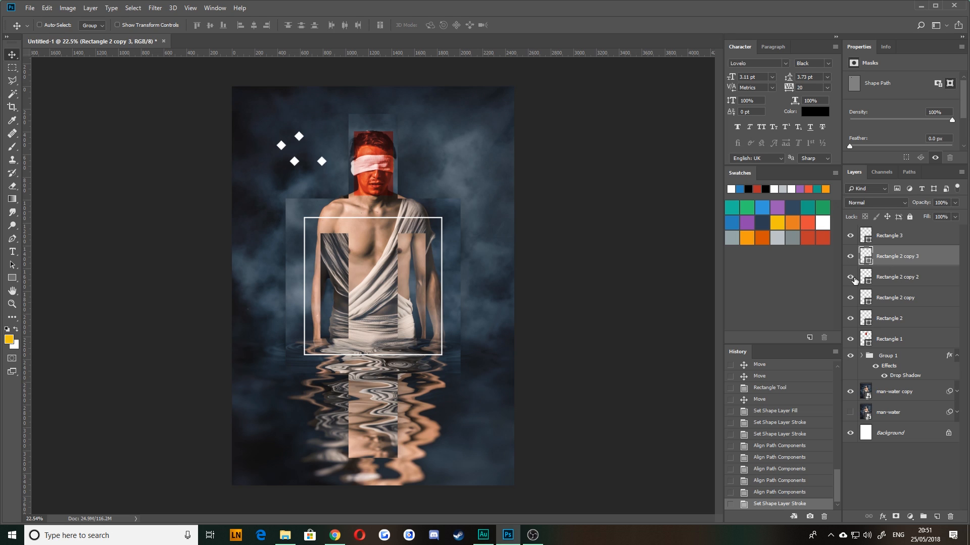
left_click(890, 236)
double_click(888, 236)
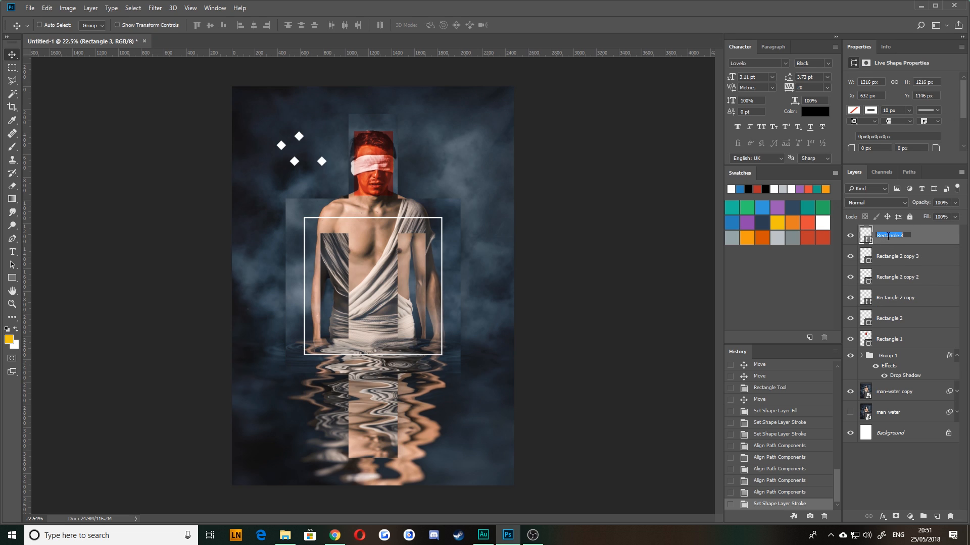
type("box")
key("Return")
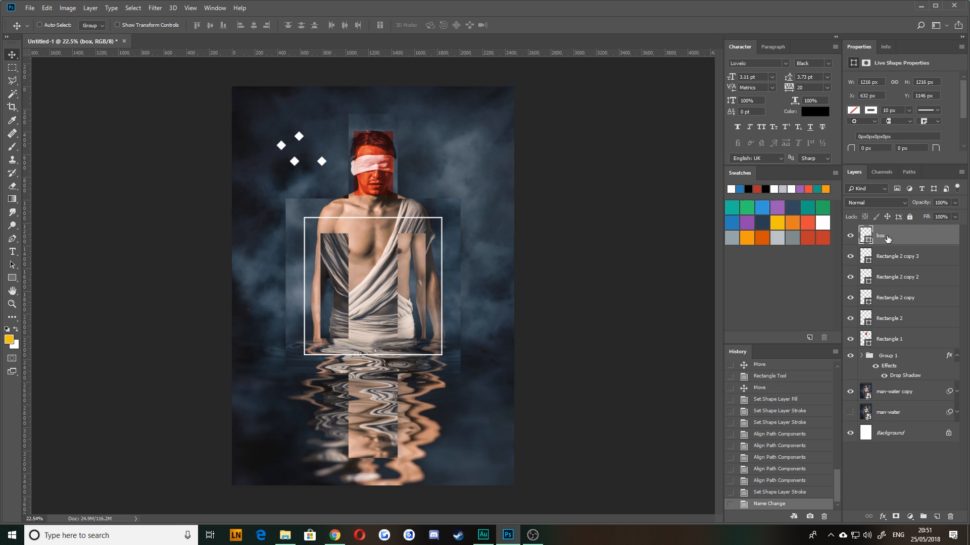
double_click(891, 261)
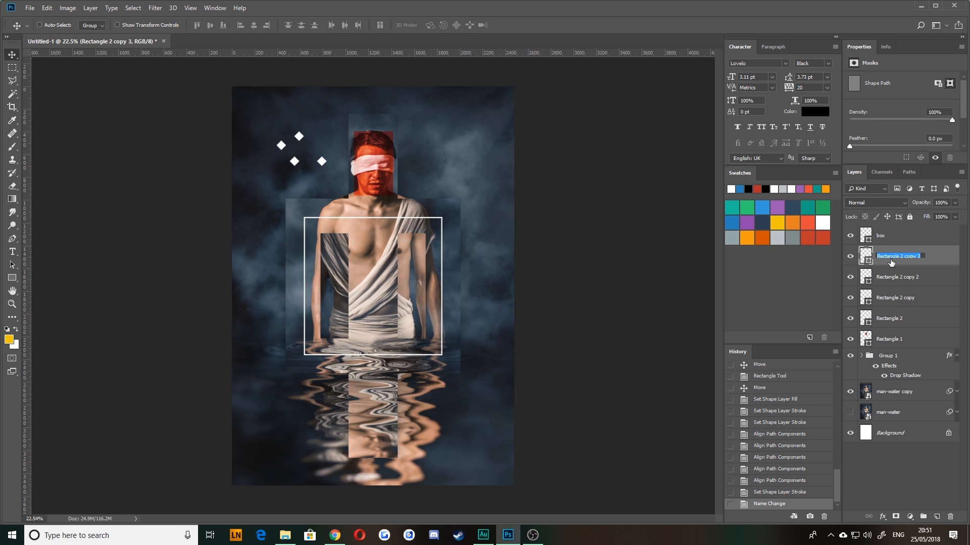
type("diamond")
key("Return")
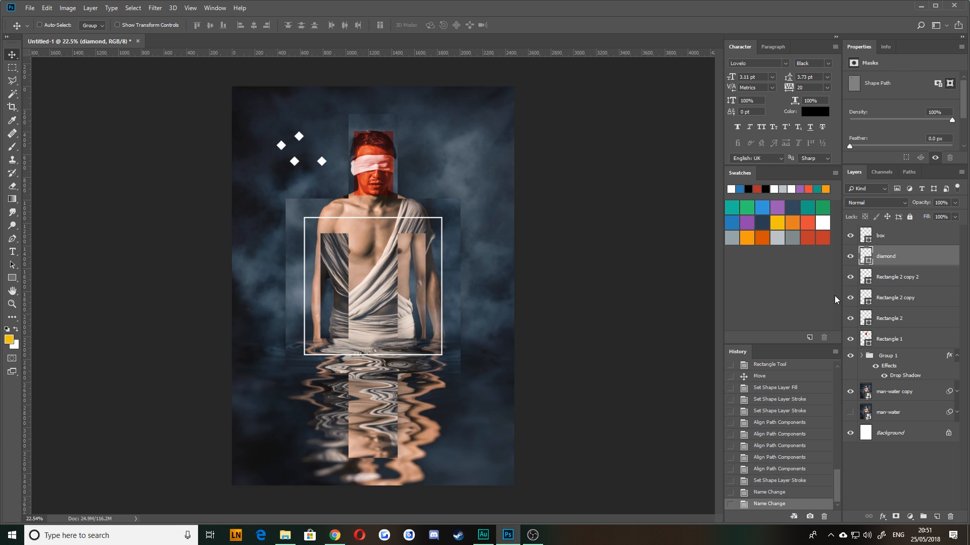
- Spread the four white diamonds farther apart in the sky beside the man's head by moving each one individually
scroll(372, 265, "up", 6)
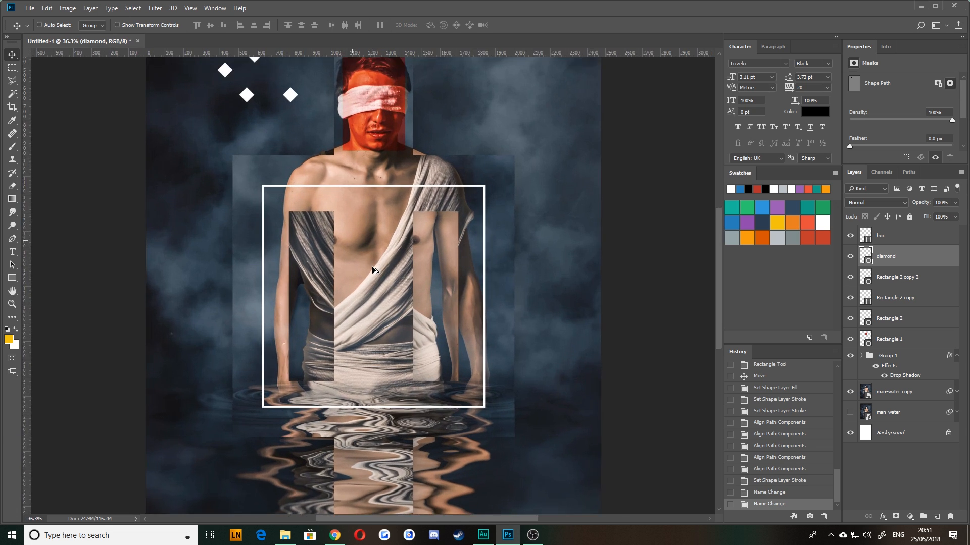
left_click_drag(268, 198, 351, 284)
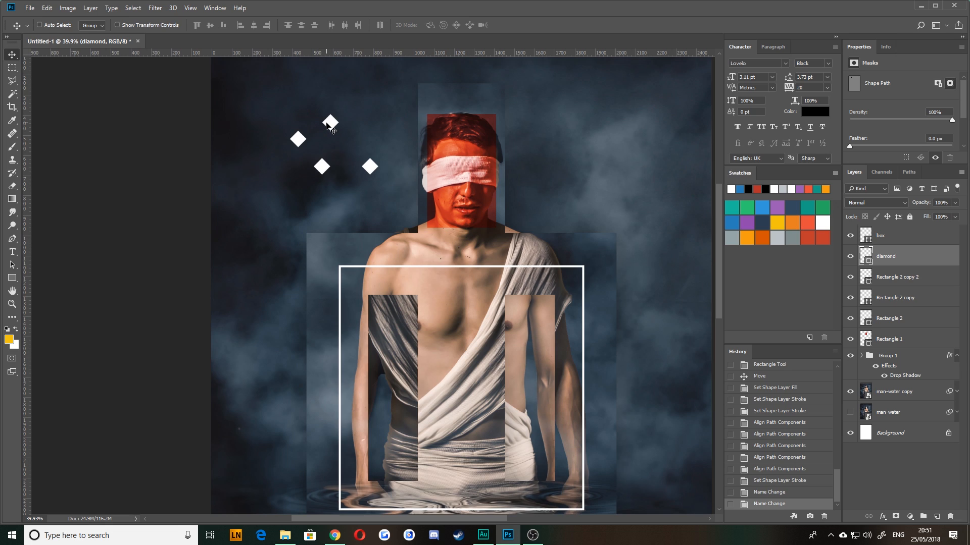
key("ctrl")
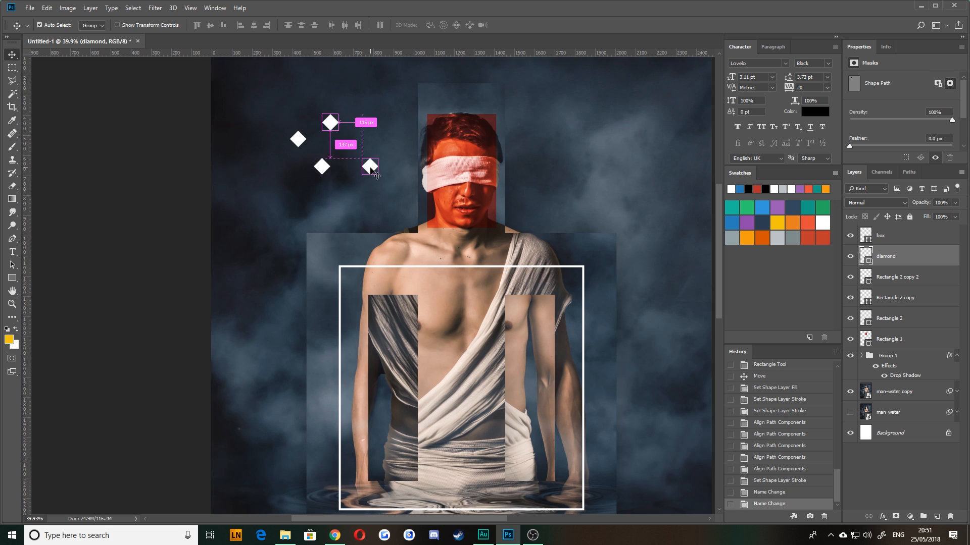
left_click(299, 138)
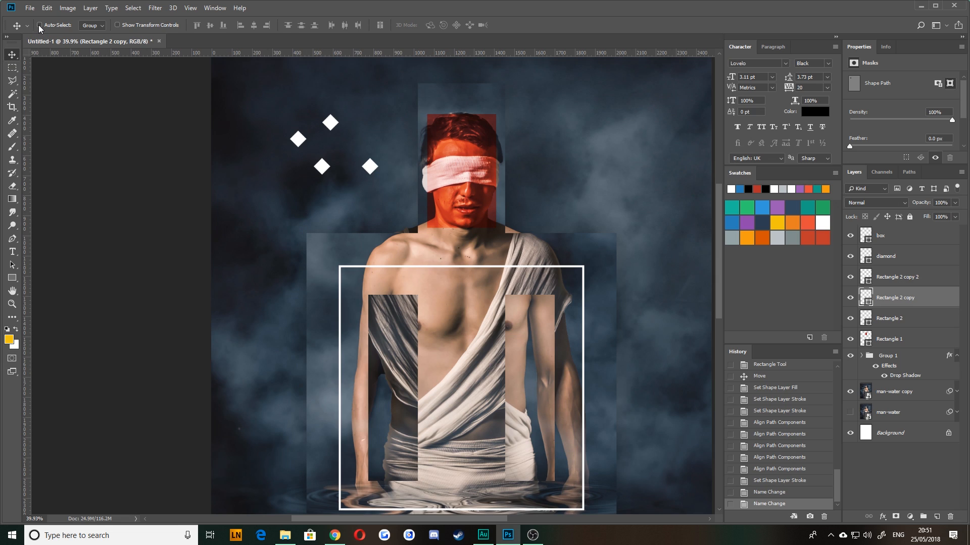
left_click_drag(301, 149, 355, 99)
left_click_drag(371, 166, 388, 188)
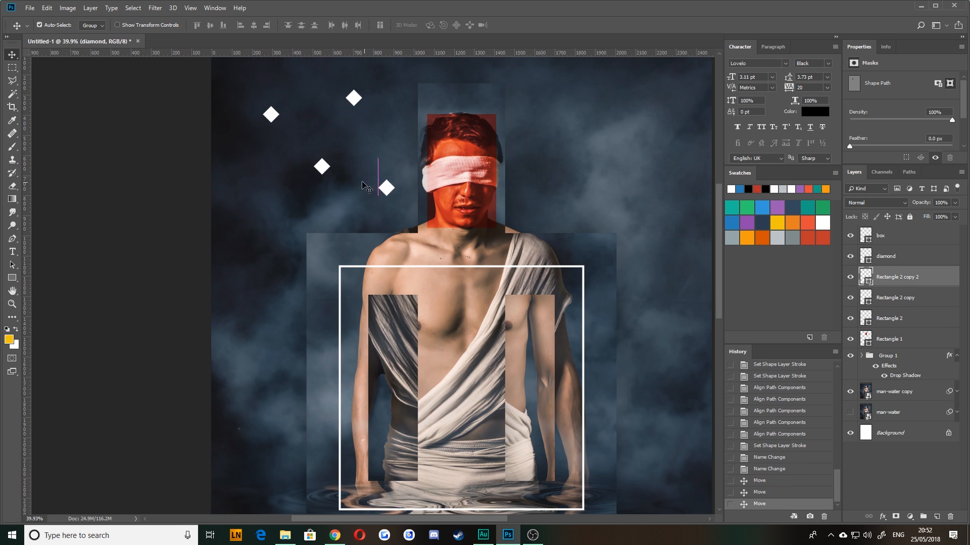
left_click_drag(324, 168, 315, 184)
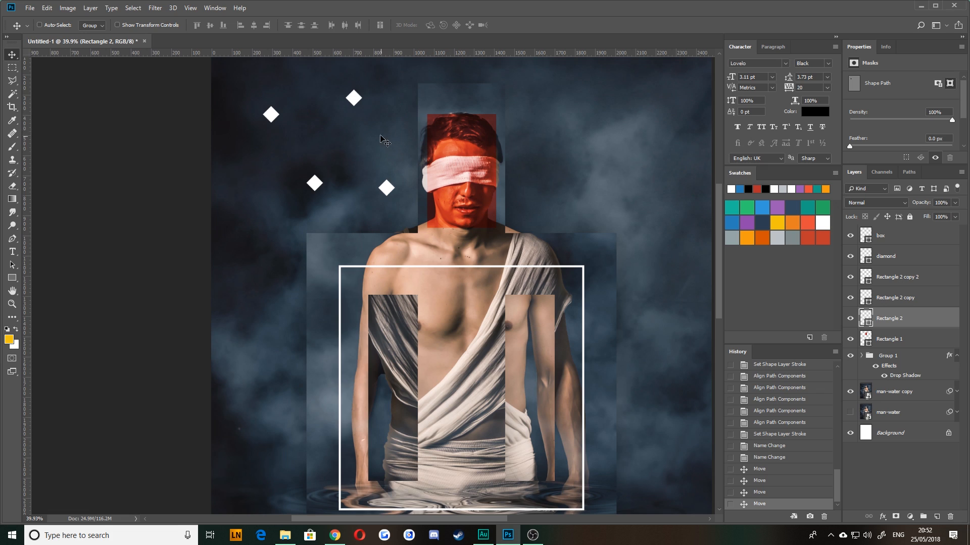
- Move the diamond nearest the top of the head onto the square outline's upper-left corner and nudge it to center on the corner
key("ctrl")
left_click(362, 106, "ctrl")
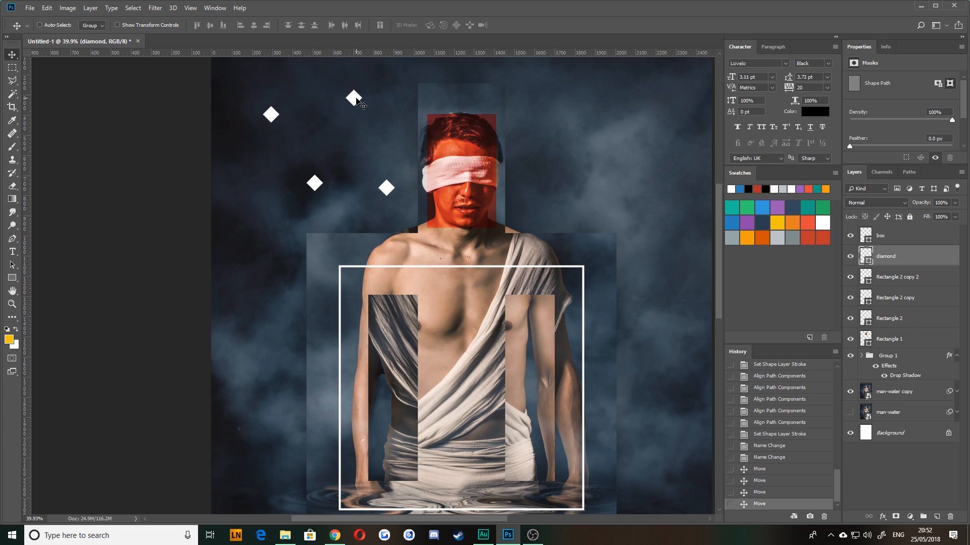
left_click_drag(361, 100, 342, 266)
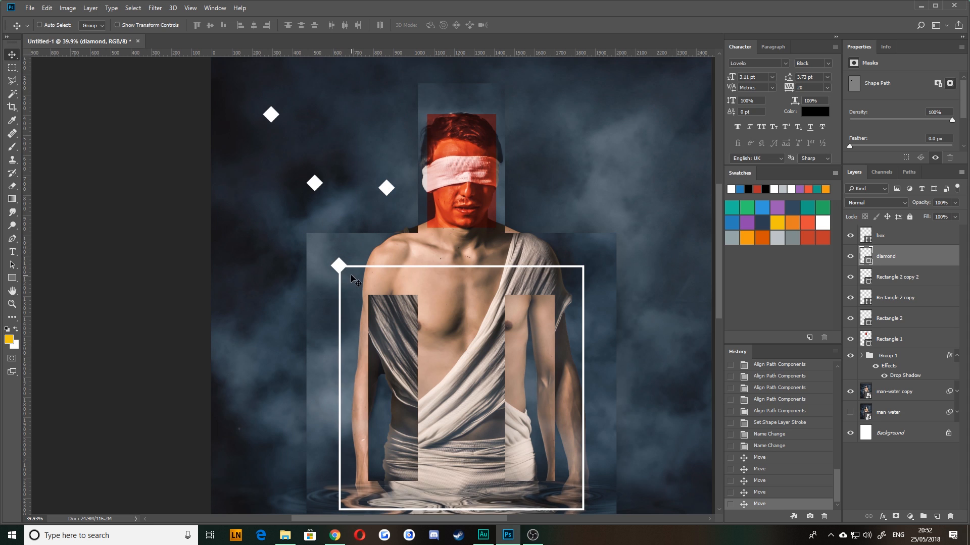
scroll(339, 267, "up", 3)
scroll(337, 301, "up", 2)
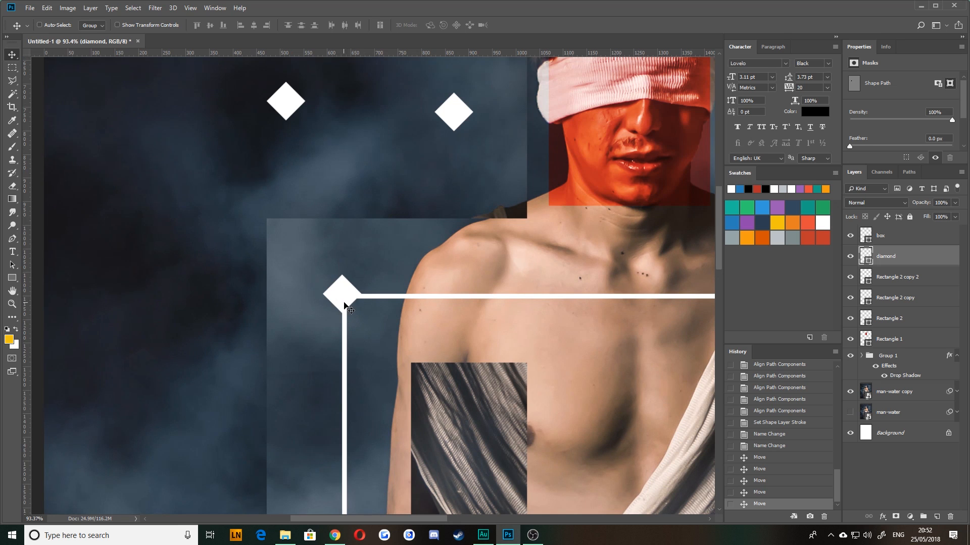
key("Right")
key("Right")
key("Right")
key("Down")
key("Right")
key("Right")
key("Left")
key("Down")
key("Down")
key("Down")
- Move the Rectangle 2 copy 2 diamond onto the square outline's upper-right corner and nudge it to center on the corner
left_click_drag(522, 191, 155, 147)
left_click(122, 101, "ctrl")
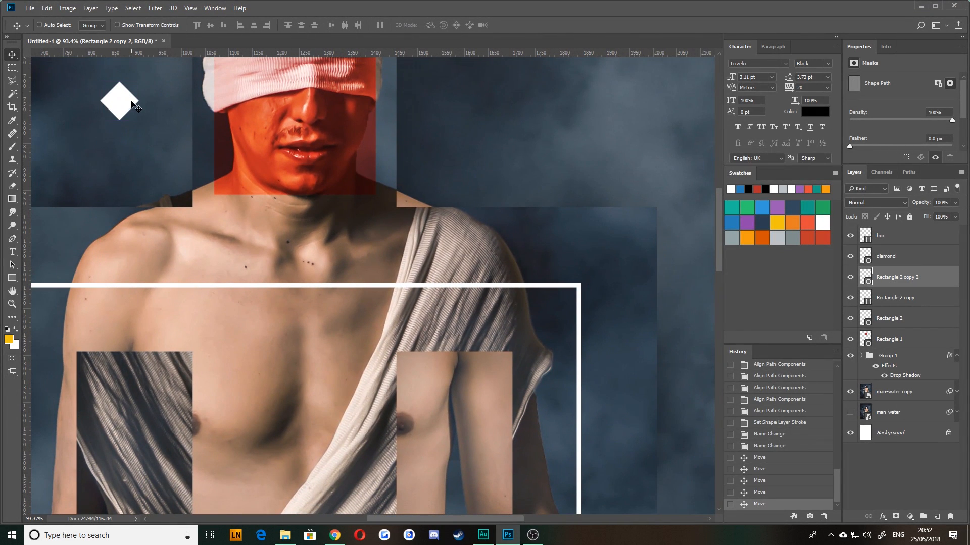
left_click_drag(132, 104, 594, 287)
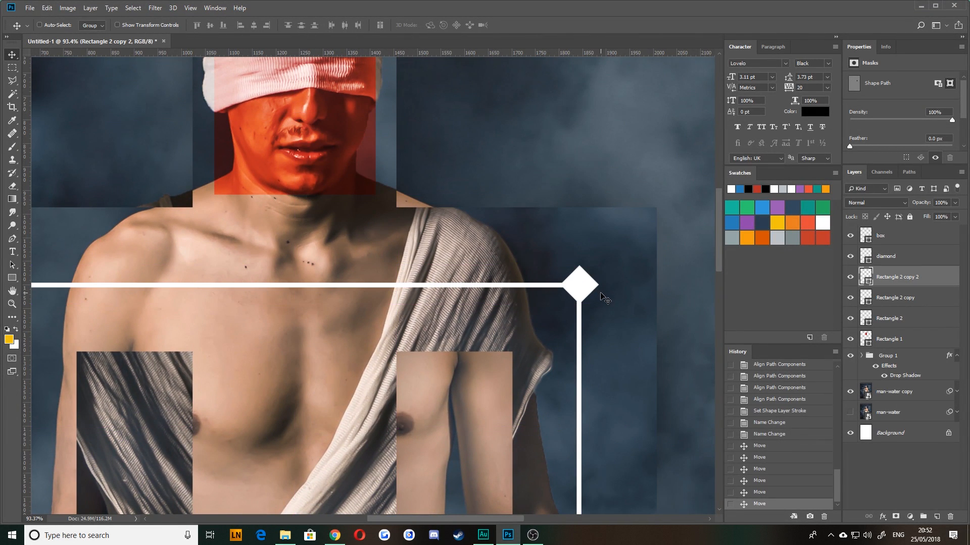
key("Left")
key("Down")
key("Left")
key("Down")
scroll(393, 331, "down", 7)
left_click_drag(235, 374, 409, 288)
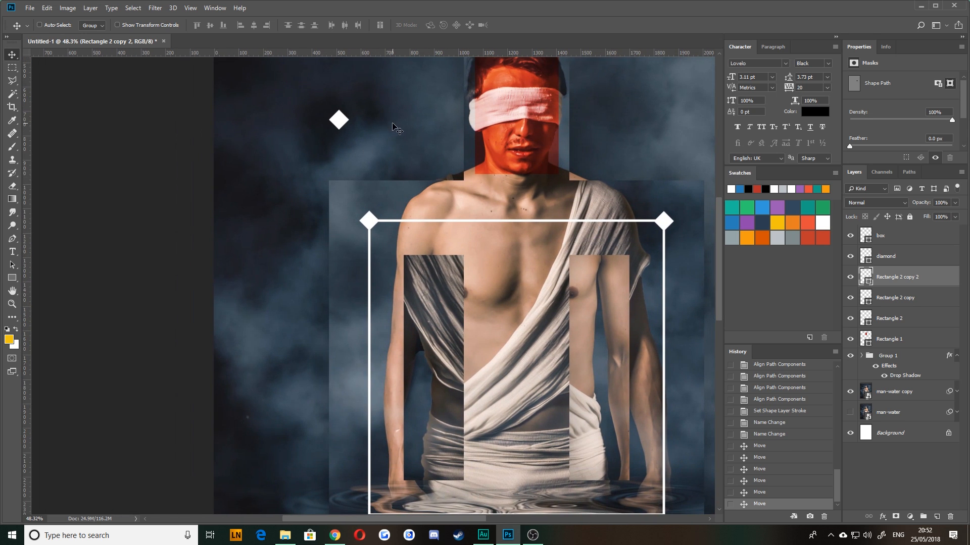
- Move the Rectangle 2 diamond onto the square outline's lower-left corner and nudge it to center on the corner
left_click(344, 125, "ctrl")
left_click_drag(344, 129, 354, 305)
scroll(367, 325, "up", 9)
key("Up")
key("Up")
key("Up")
key("Up")
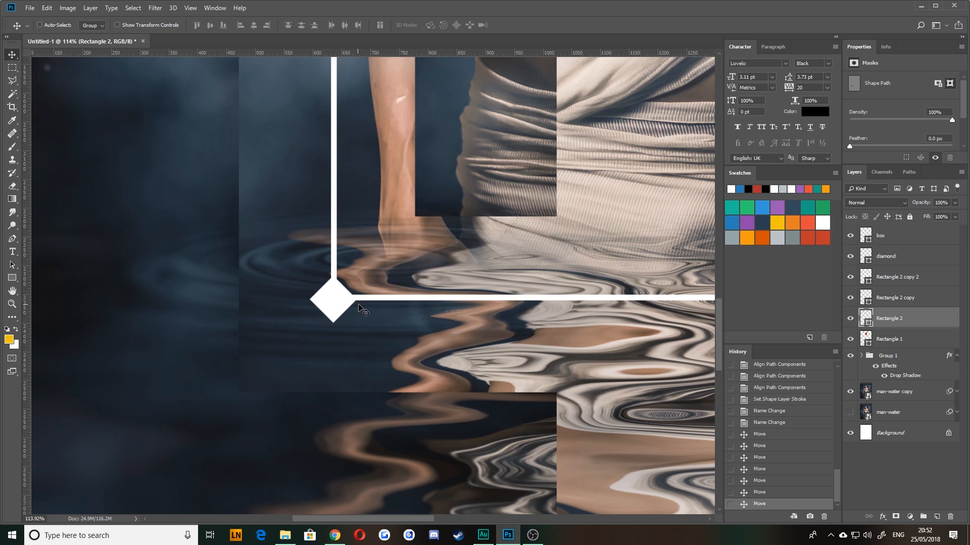
key("Right")
scroll(320, 237, "down", 6)
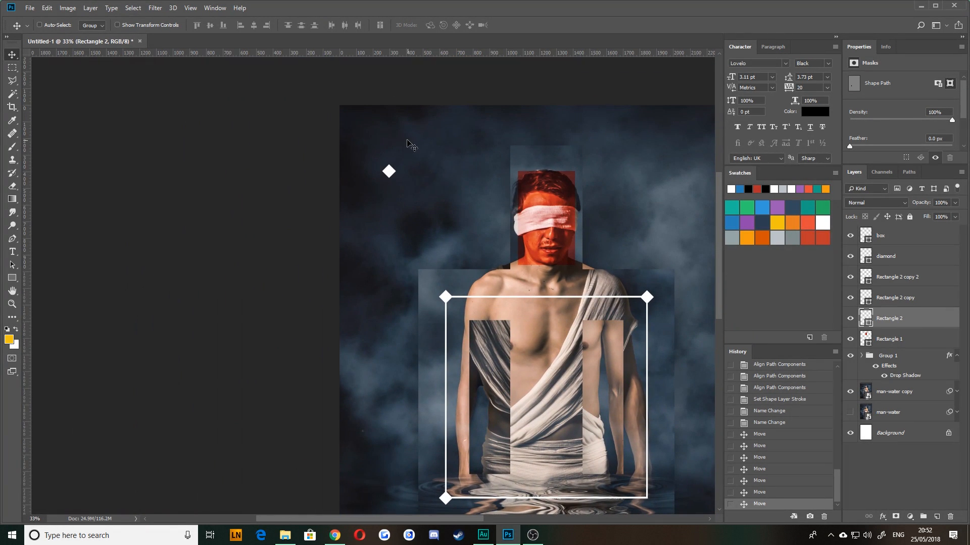
- Move the Rectangle 2 copy diamond onto the square outline's lower-right corner and center it on the corner
left_click(393, 170, "ctrl")
left_click_drag(437, 239, 317, 177)
left_click_drag(270, 110, 583, 419)
scroll(540, 324, "down", 2)
scroll(528, 308, "up", 4, "alt")
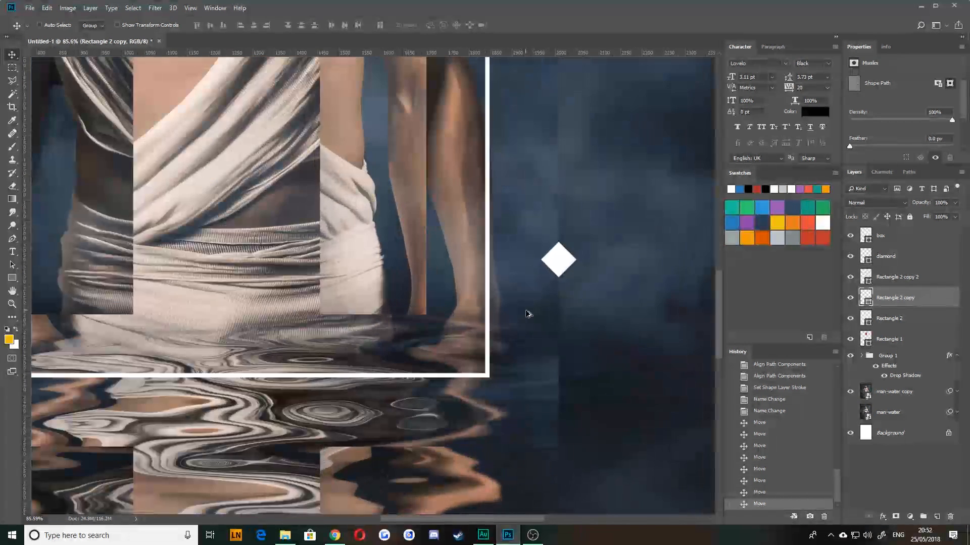
left_click_drag(554, 260, 484, 380)
scroll(482, 378, "up", 3, "alt")
scroll(484, 378, "down", 5)
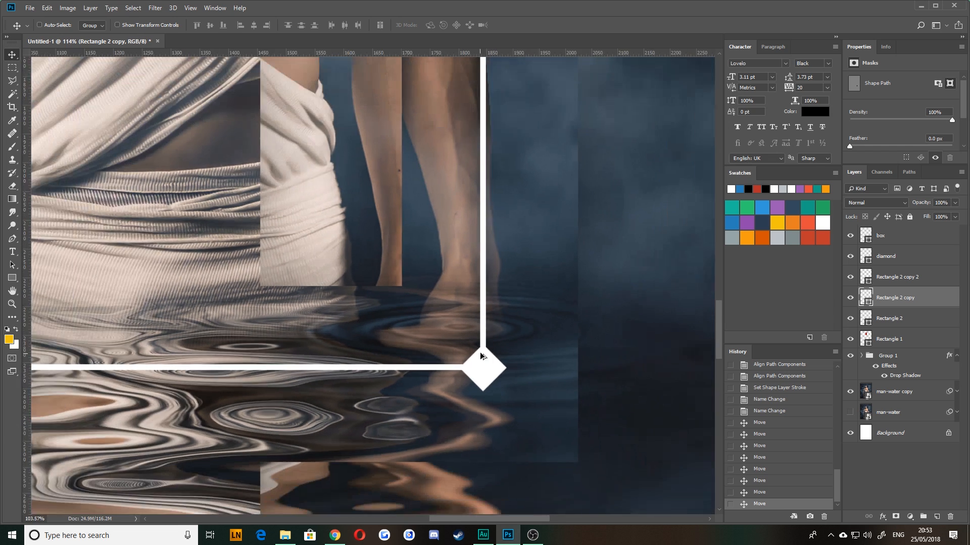
scroll(392, 266, "down", 1)
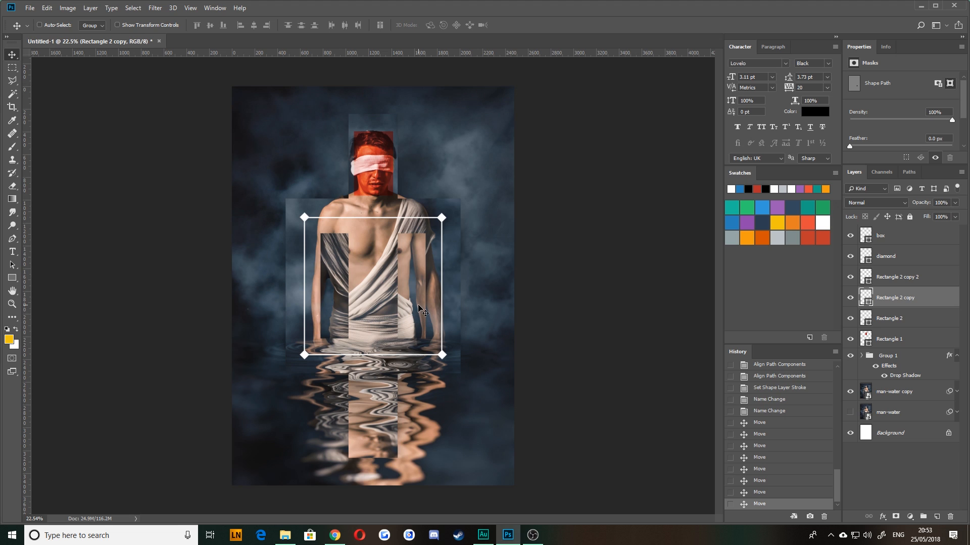
key("ctrl+t")
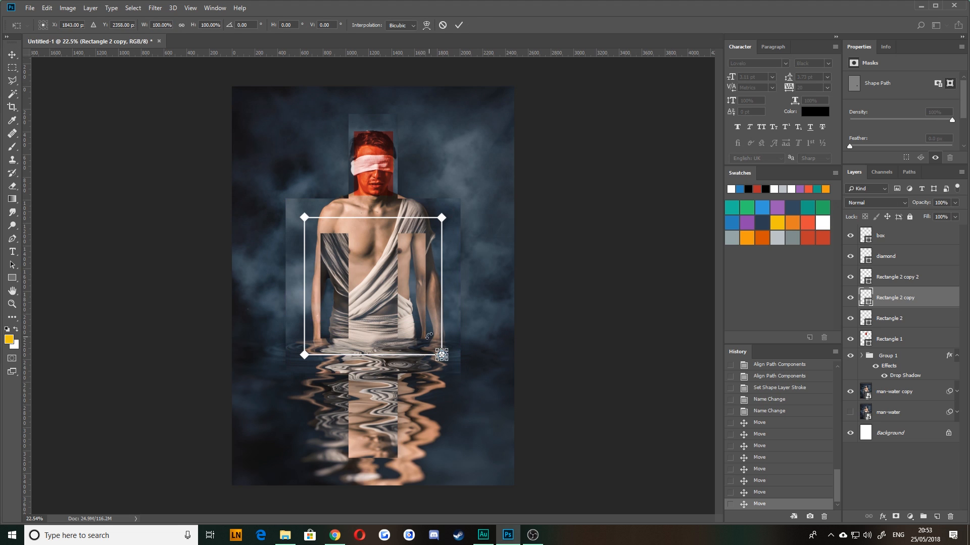
key("Return")
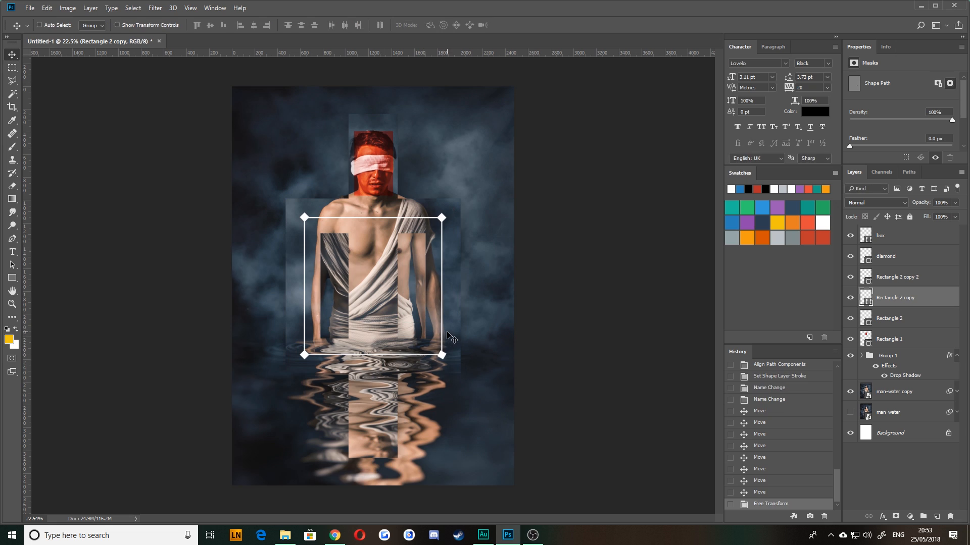
key("ctrl+z")
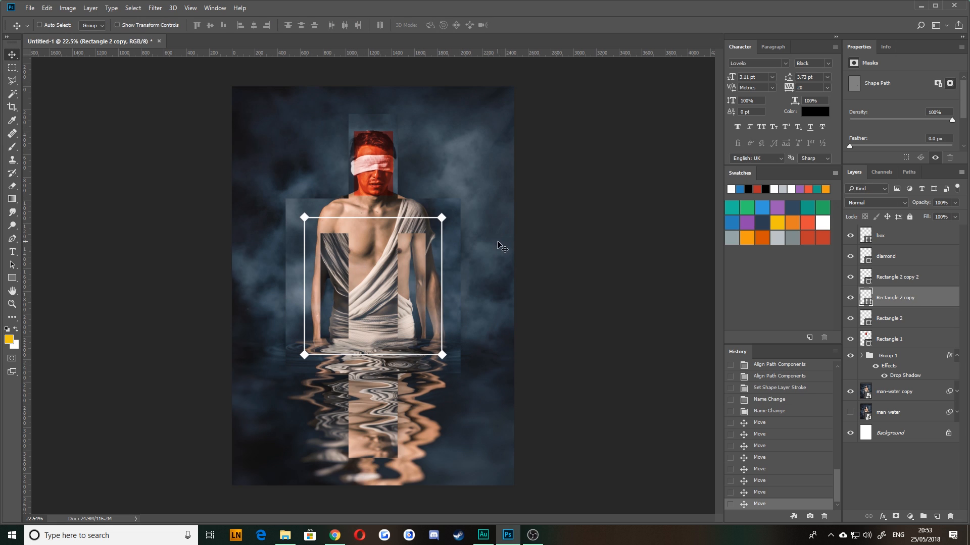
- Select the square outline's layer together with all four diamond layers, from box to Rectangle 2
left_click(891, 238)
left_click(884, 323, "shift")
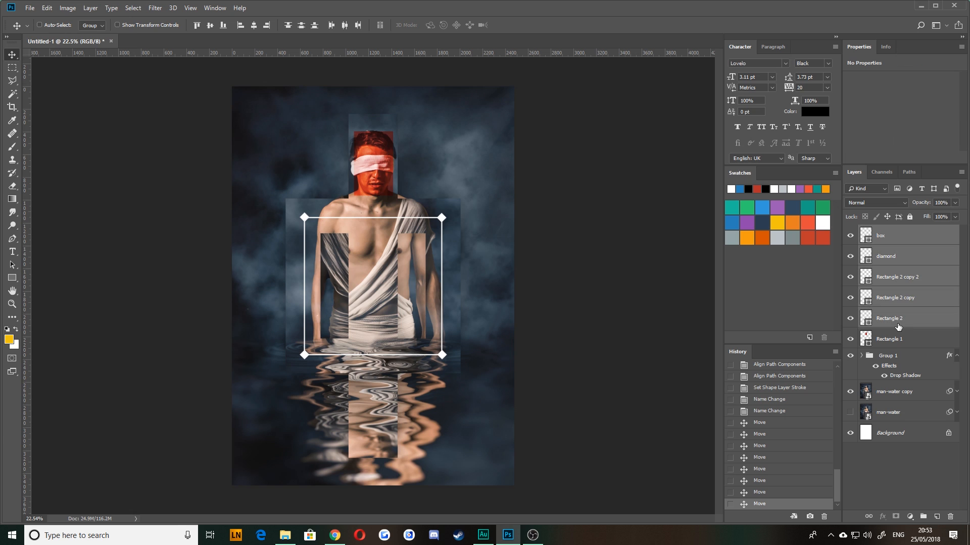
key("ctrl+t")
left_click_drag(289, 196, 218, 308)
key("Escape")
- Group the selected outline and diamond layers and rename the group as box
left_click(923, 516)
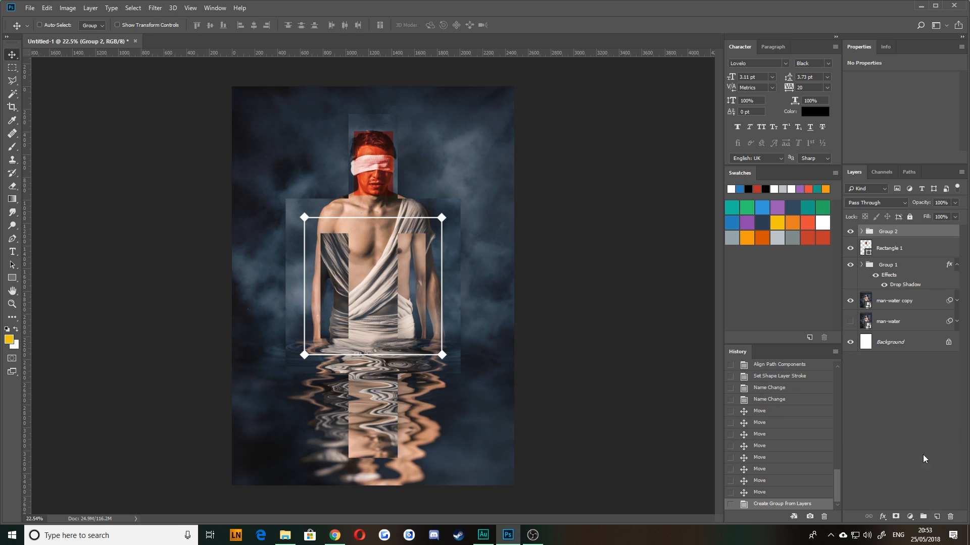
double_click(888, 232)
type("box")
key("Return")
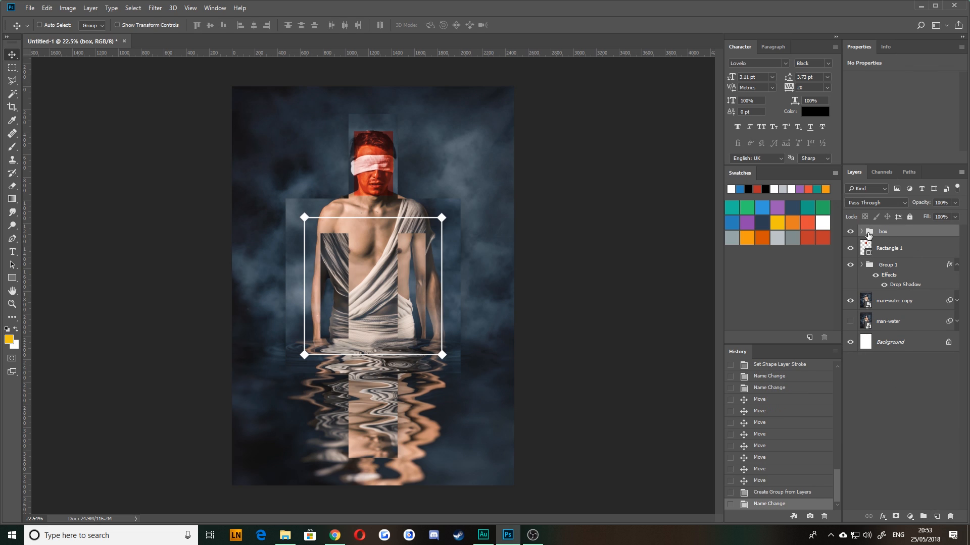
- Rotate the box group about its center until the outline stands on its corner as a large diamond over the man
key("ctrl+t")
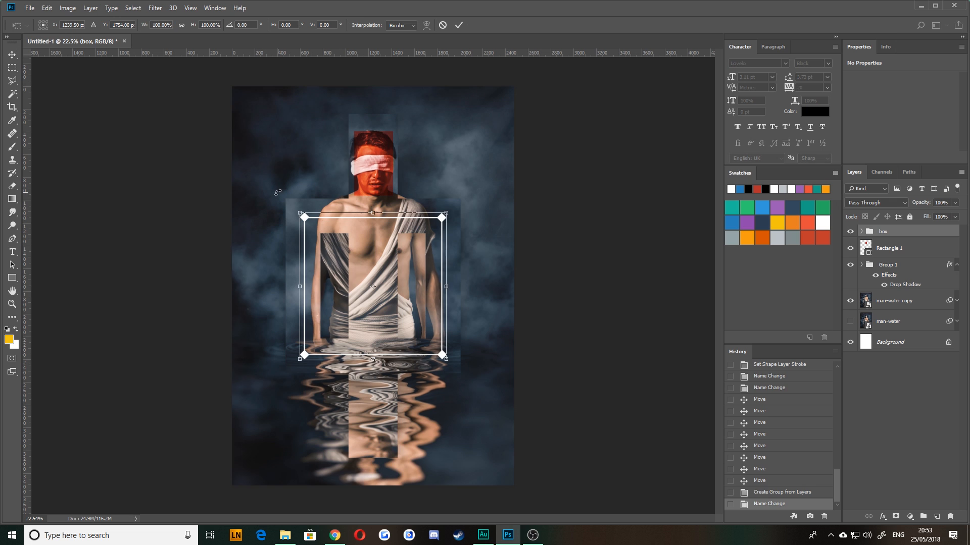
left_click_drag(282, 197, 273, 295)
key("Return")
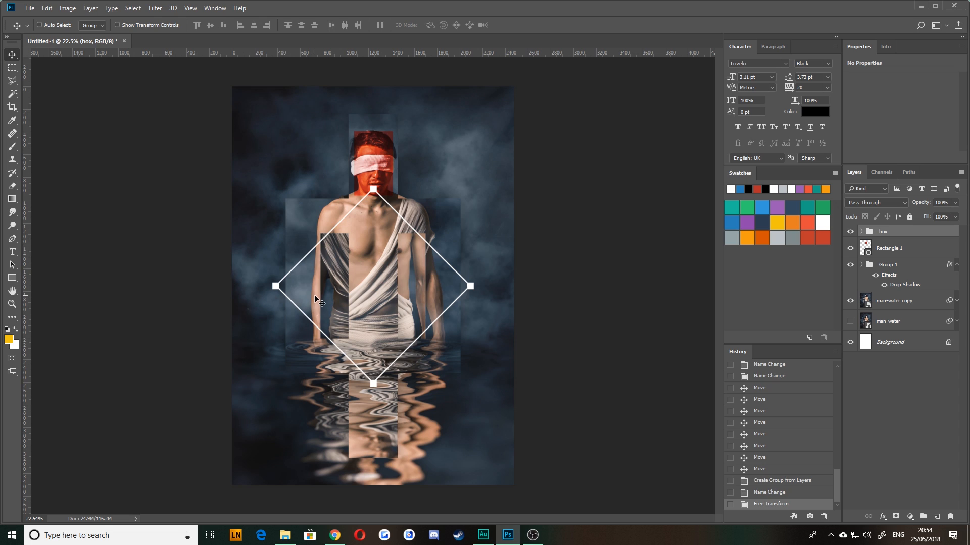
- Draw a small white circle about 98 px wide in the sky beside the man's head with the Ellipse tool
left_click(16, 279)
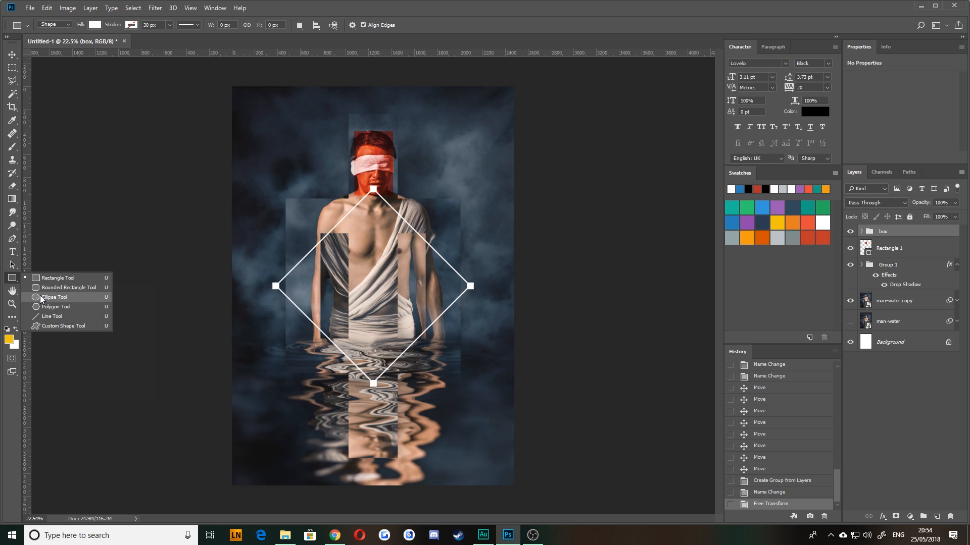
left_click(41, 298)
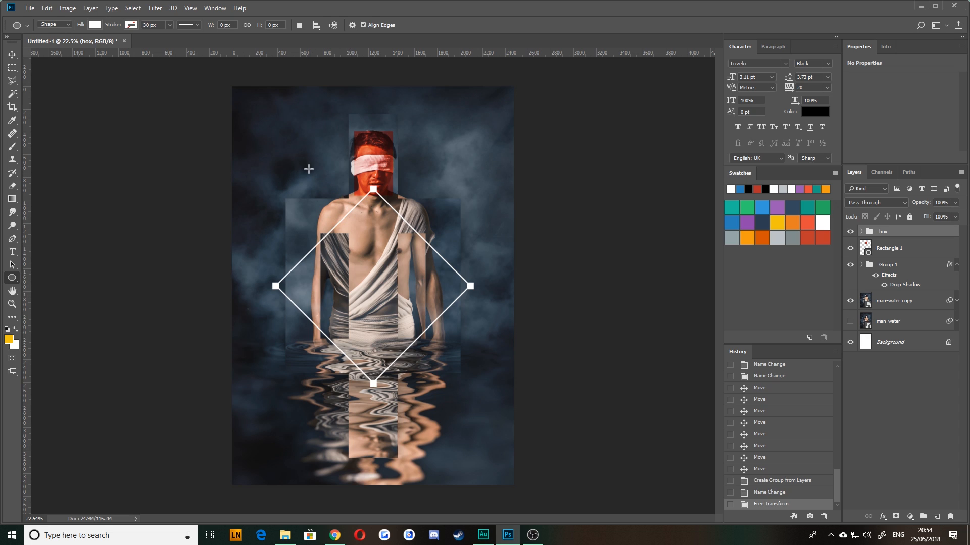
left_click_drag(295, 152, 283, 141)
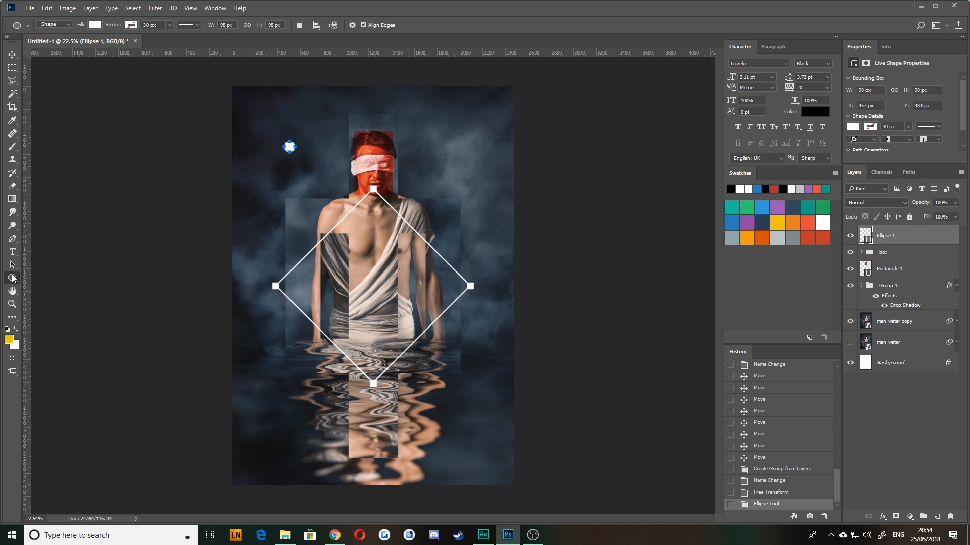
- Draw trial white polygons over the man: a large three-sided one, a large six-sided one and a small six-sided one
right_click(14, 278)
left_click(53, 306)
left_click_drag(452, 207, 421, 161)
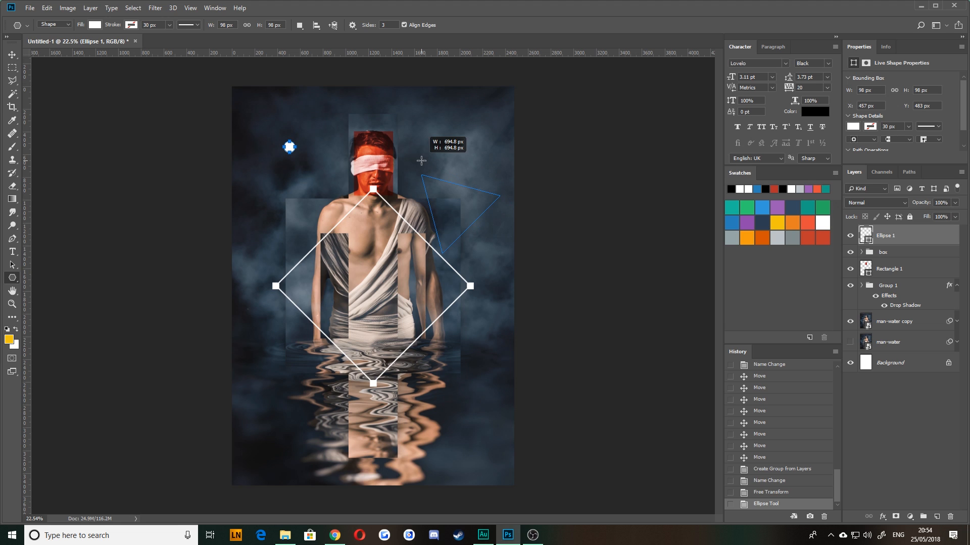
mouse_move(422, 161)
left_mouse_down()
mouse_move(412, 184)
mouse_move(443, 177)
mouse_move(446, 222)
mouse_move(442, 137)
mouse_move(422, 173)
left_mouse_up()
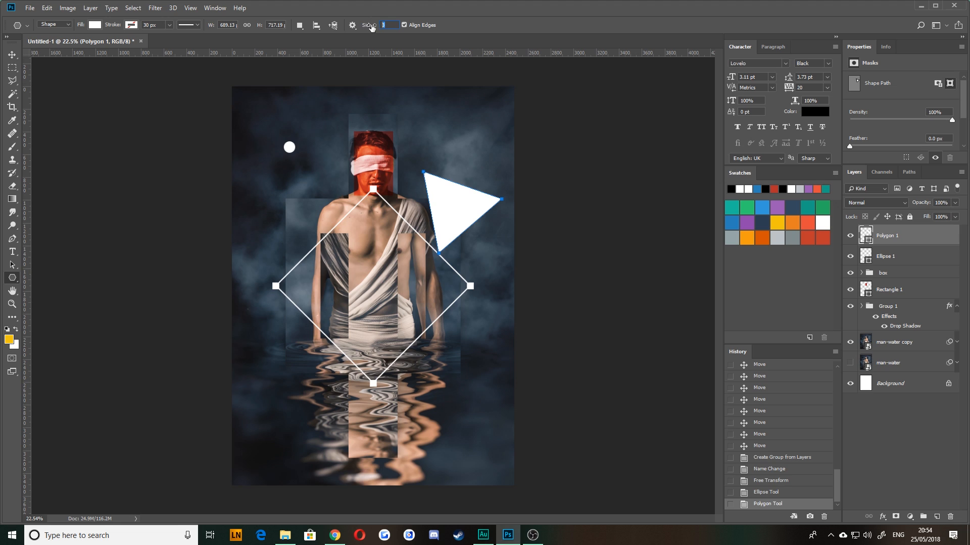
left_click_drag(336, 197, 336, 150)
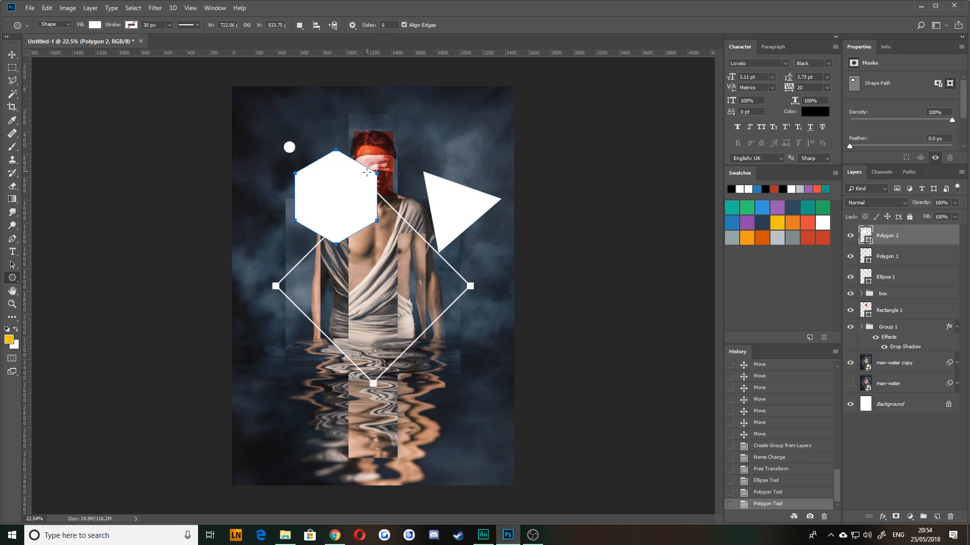
mouse_move(387, 293)
left_mouse_down()
mouse_move(399, 248)
mouse_move(390, 180)
mouse_move(399, 280)
left_mouse_up()
- Delete the three trial polygon layers, keeping the small circle
left_click(12, 59)
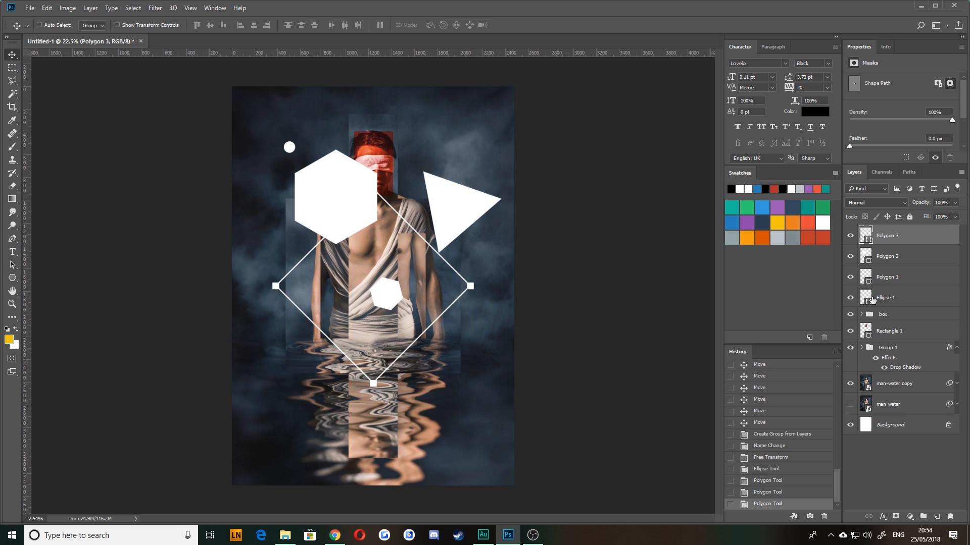
key("Delete")
key("Delete")
key("Delete")
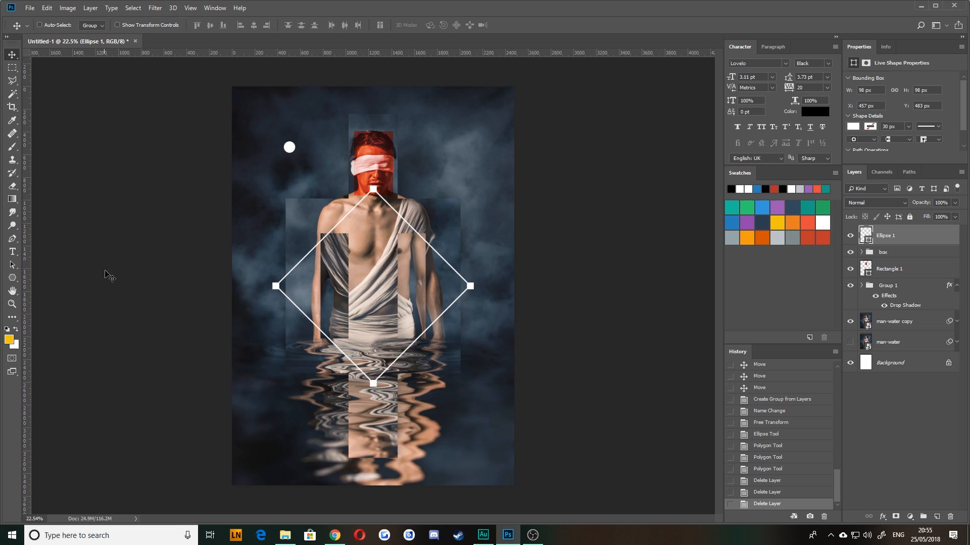
- Draw a small white triangle about 96 px high beside the circle using the Polygon tool with 3 sides
left_click(12, 278)
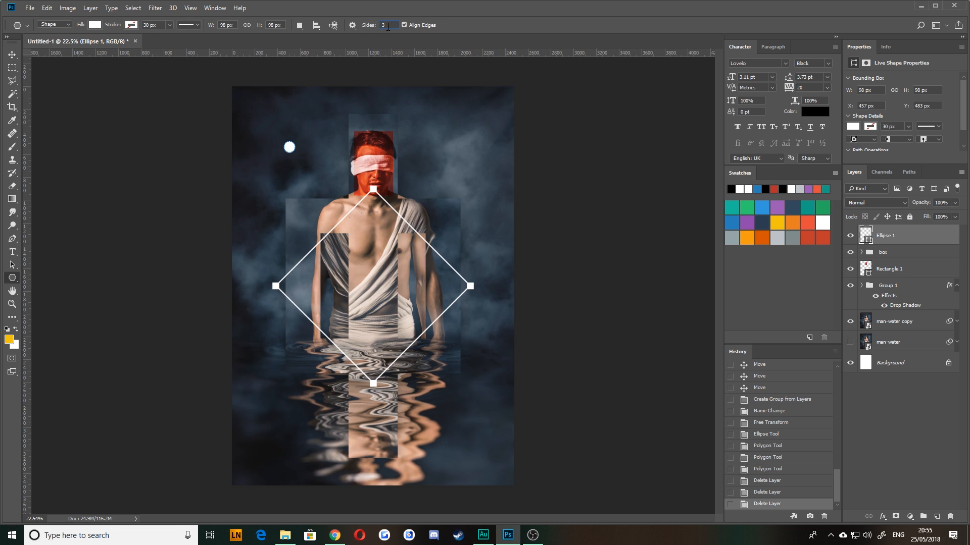
scroll(308, 187, "up", 5)
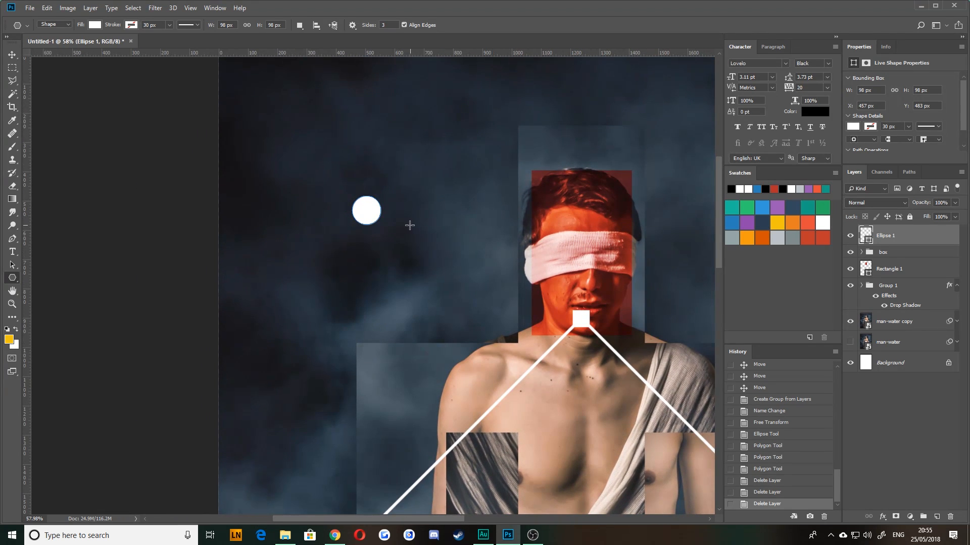
mouse_move(410, 219)
left_mouse_down()
mouse_move(412, 201)
mouse_move(419, 217)
left_mouse_up()
key("v")
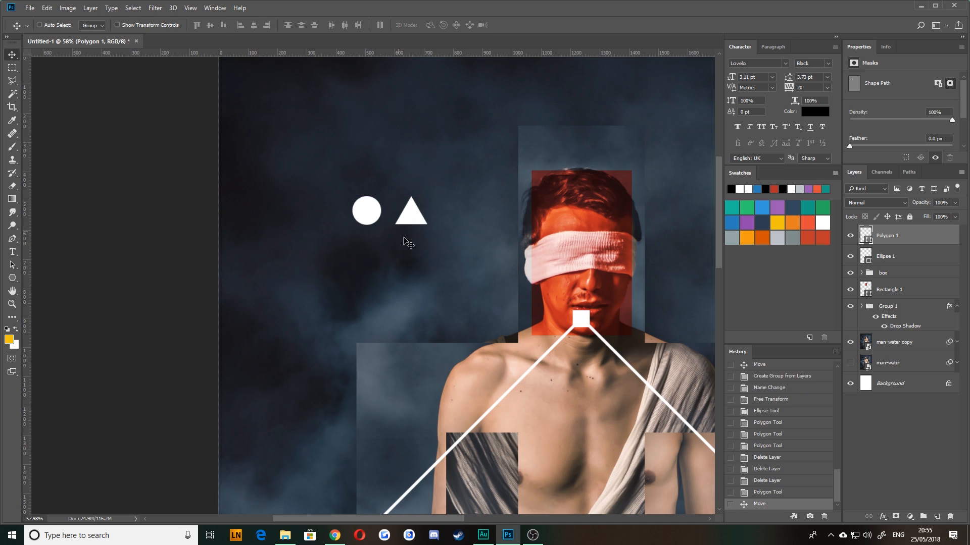
- Set the white circle's width and height to 100 px each
left_click(366, 221)
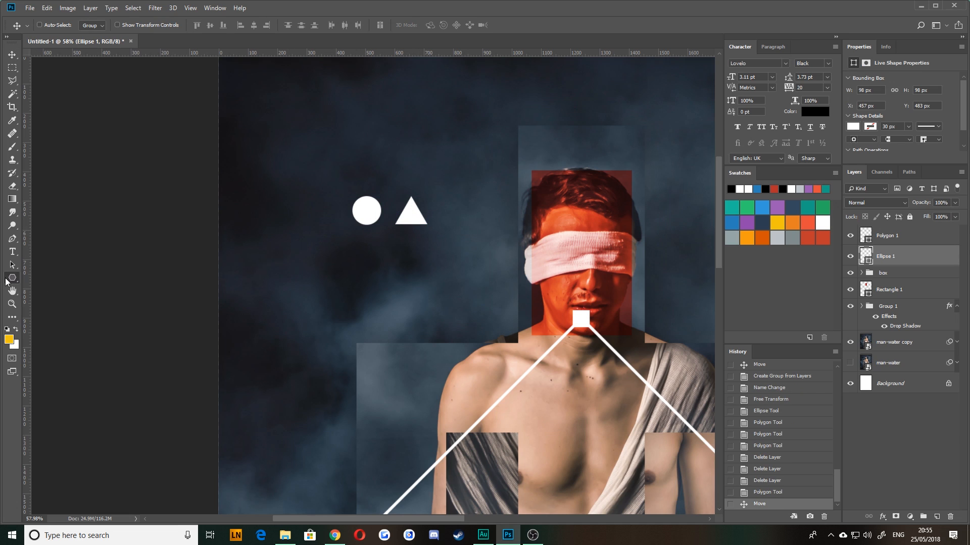
left_click(9, 279)
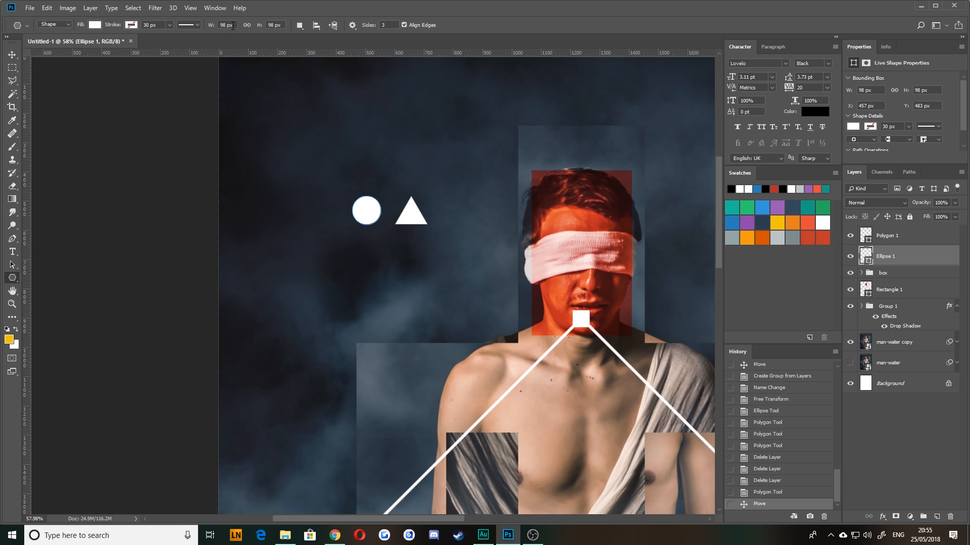
type("100")
key("Tab")
type("100")
key("Return")
left_click(14, 54)
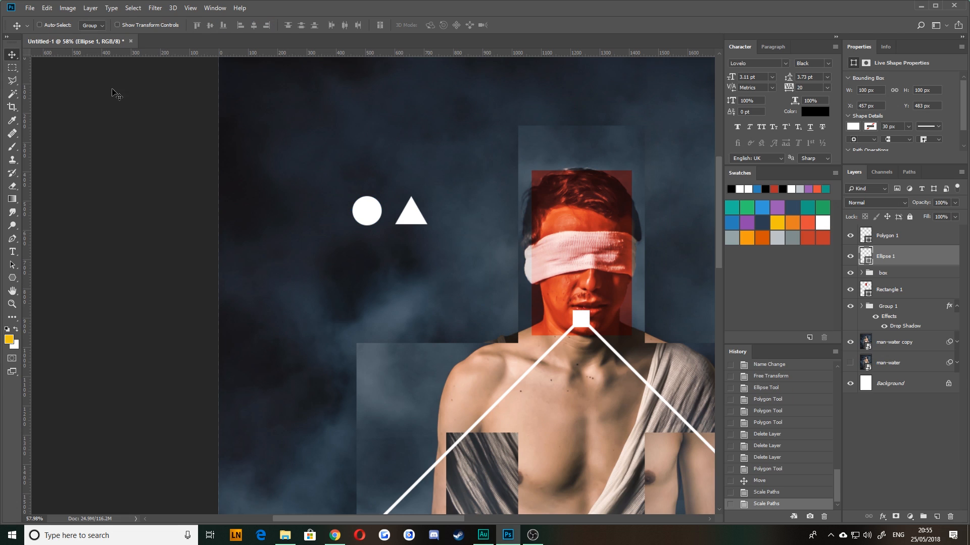
- Set the white triangle's width and height to 100 px each
left_click(423, 221)
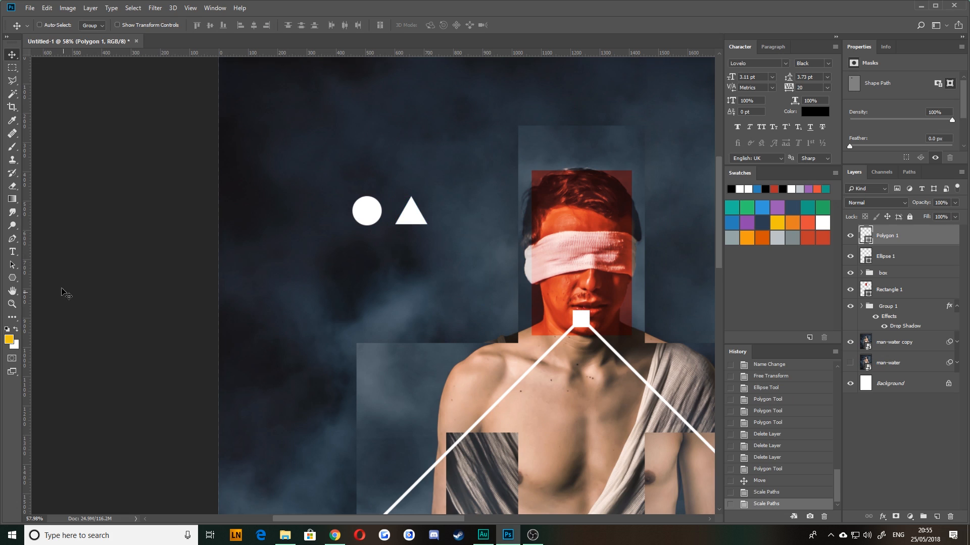
left_click(13, 278)
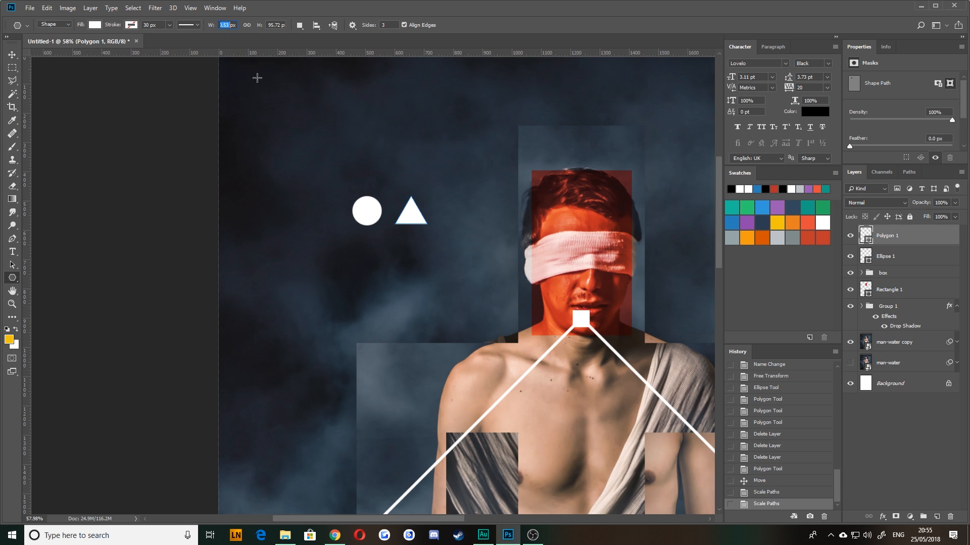
type("100")
key("Tab")
type("100")
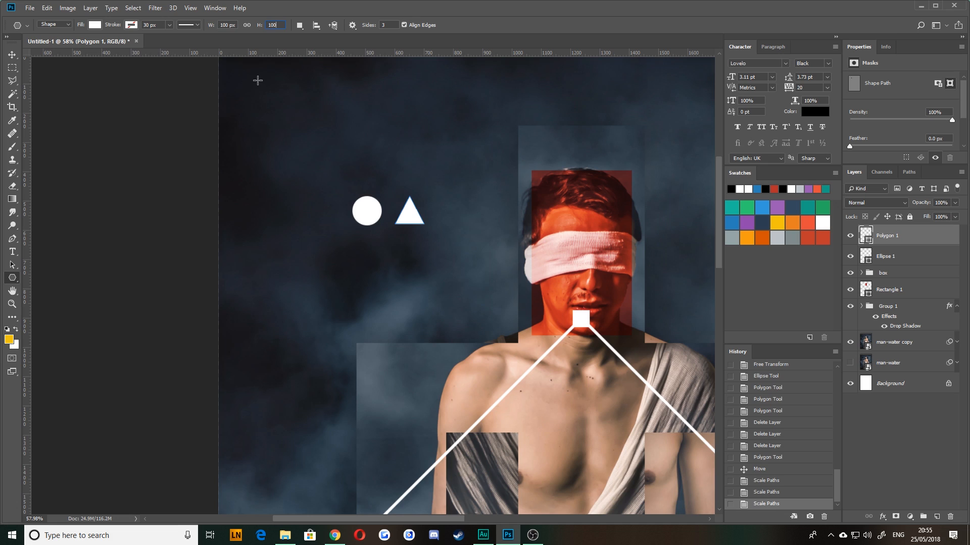
key("Return")
left_click(12, 55)
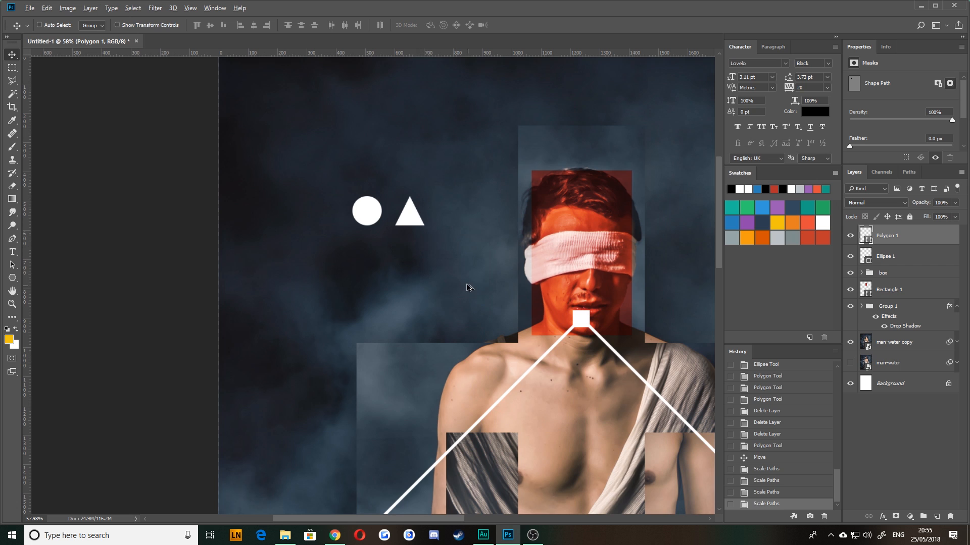
- Scale the circle and triangle down together until the circle is about 55 px wide, and shift them closer to the head
scroll(465, 283, "down", 5)
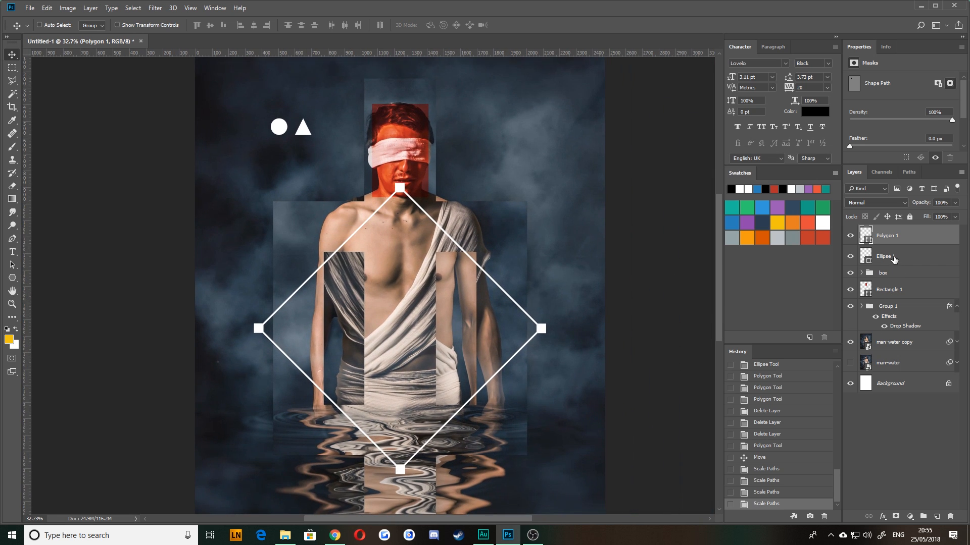
left_click(884, 256, "ctrl")
key("ctrl+t")
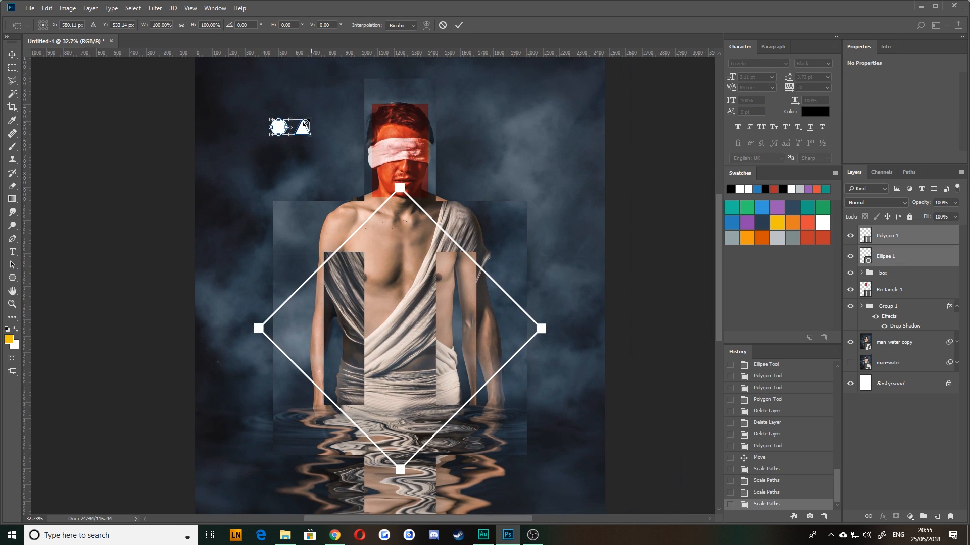
left_click_drag(310, 120, 339, 116)
key("Return")
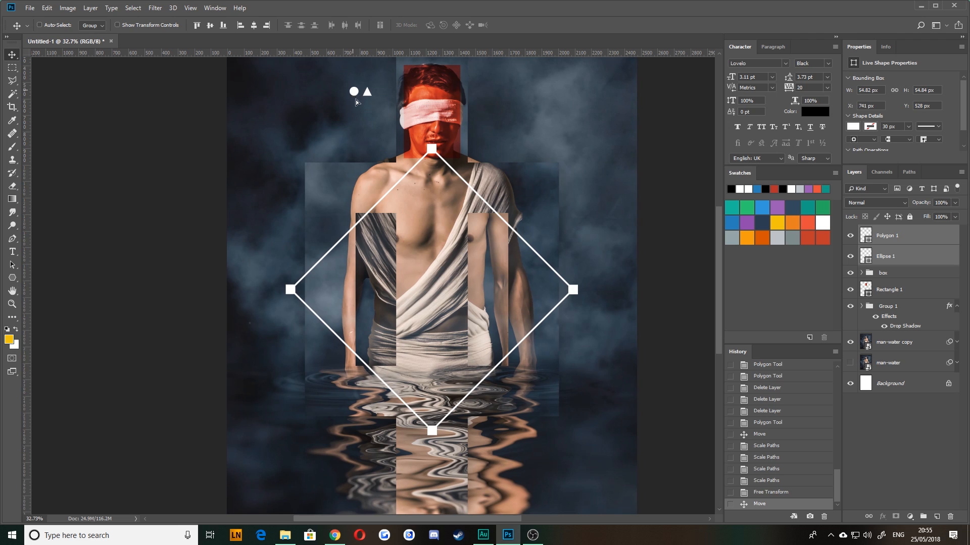
- Move the circle and triangle onto the man's chest and place a duplicate of the circle directly below the original
left_click_drag(356, 102, 430, 202)
left_click(904, 257)
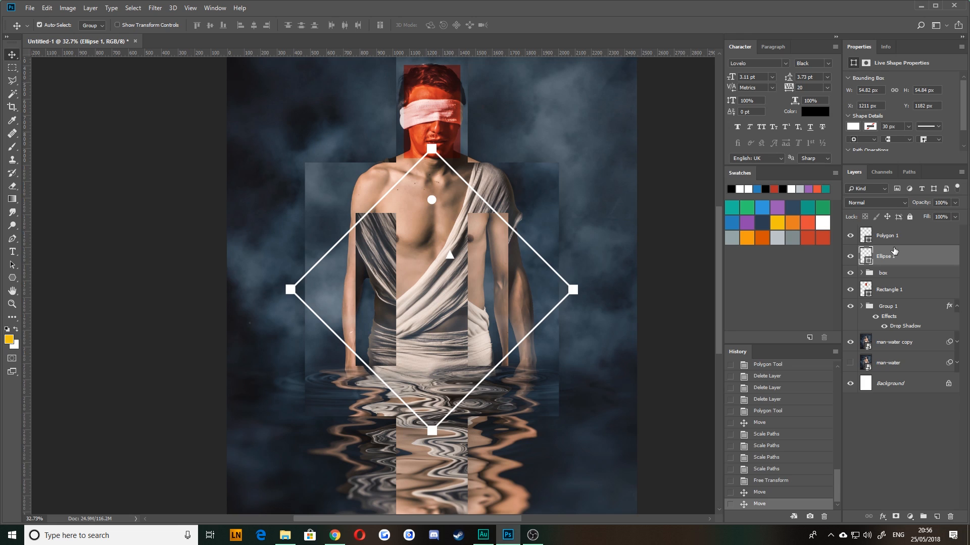
key("ctrl+j")
key("shift+Down")
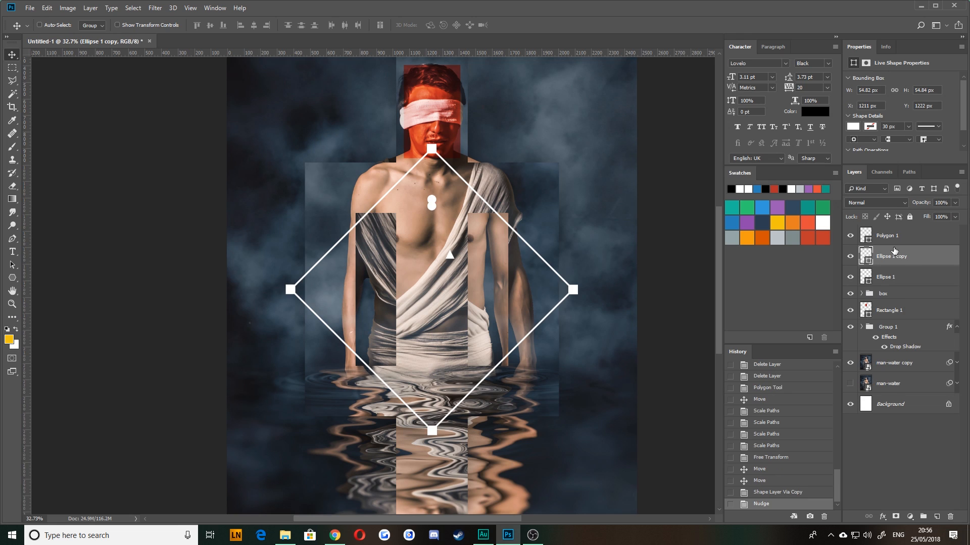
key("shift+Down")
key("shift+Down")
key("shift+Down")
key("shift+Down")
key("shift+Down")
key("shift+Down")
key("shift+Down")
- Duplicate the lower circle and shift the copy straight down to add a third circle to the column
key("ctrl+j")
key("shift+Down")
key("shift+Down")
key("shift+Down")
key("shift+Down")
key("shift+Down")
key("shift+Down")
key("shift+Down")
key("shift+Down")
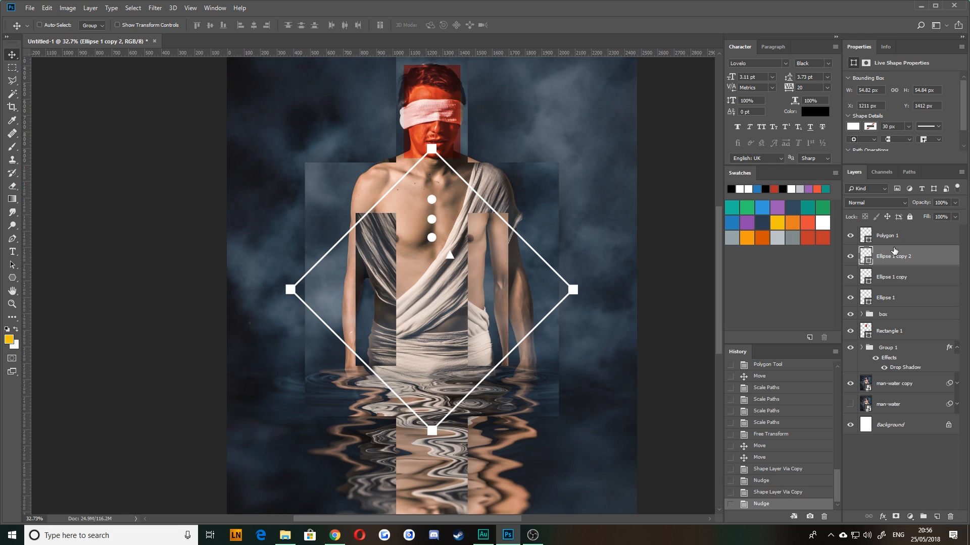
- Add a fourth circle by duplicating the third one and nudging the copy straight down
key("ctrl+j")
key("shift+Down")
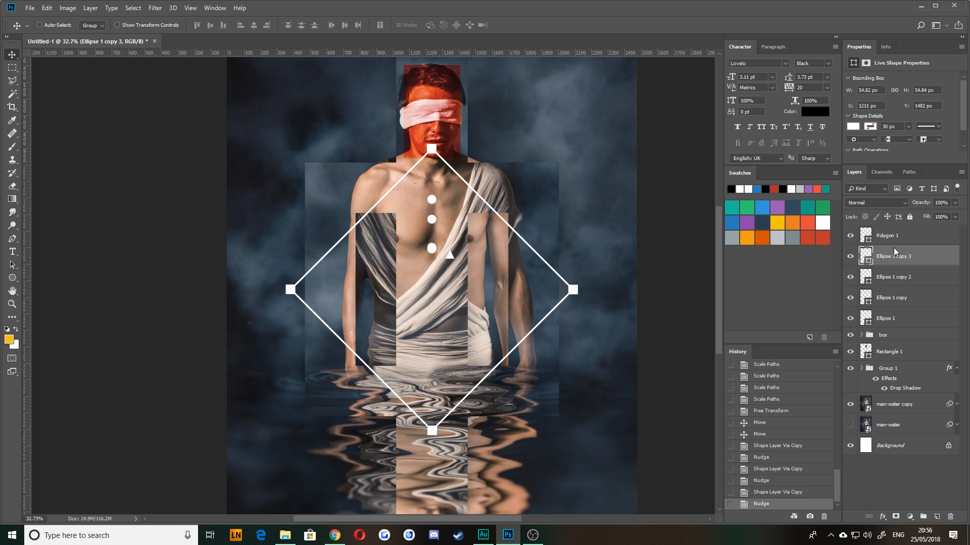
key("shift+Down")
key("shift+Down")
key("shift+Down")
key("shift+Down")
key("shift+Down")
key("shift+Down")
key("shift+Down")
key("shift+Down")
key("shift+Down")
- Spread the three duplicated circles farther down the torso, leaving gaps between the circles for triangles
left_click_drag(432, 271, 432, 296)
left_click(432, 250, "ctrl")
left_click_drag(432, 249, 432, 266)
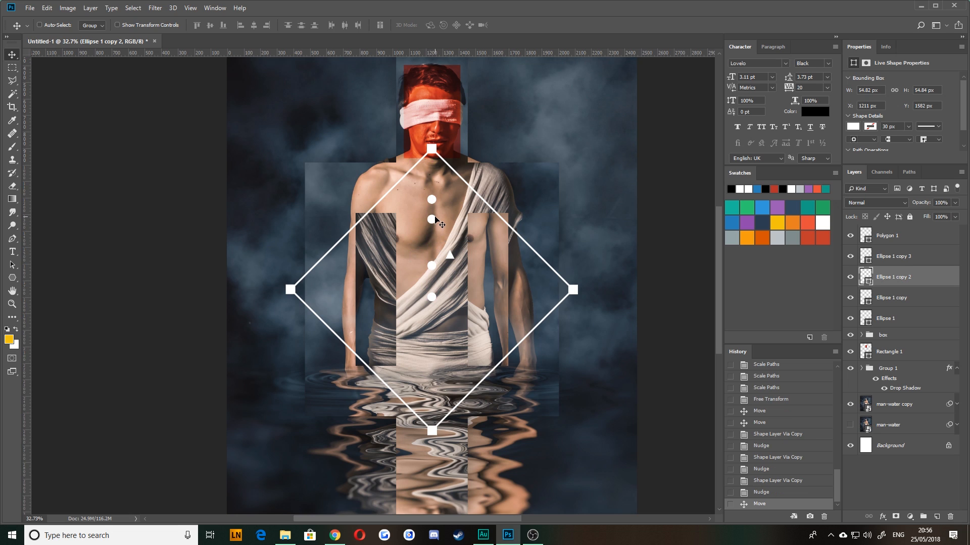
left_click(432, 219, "ctrl")
left_click_drag(432, 219, 433, 238)
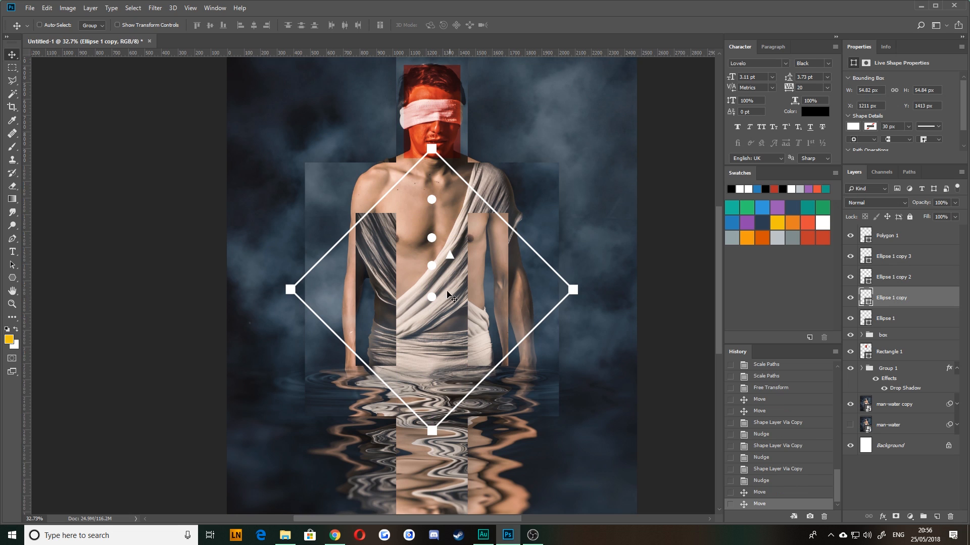
- Move the triangle between the top two circles and place two duplicates of it lower in the column
left_click(450, 255, "ctrl")
left_click_drag(449, 257, 432, 220)
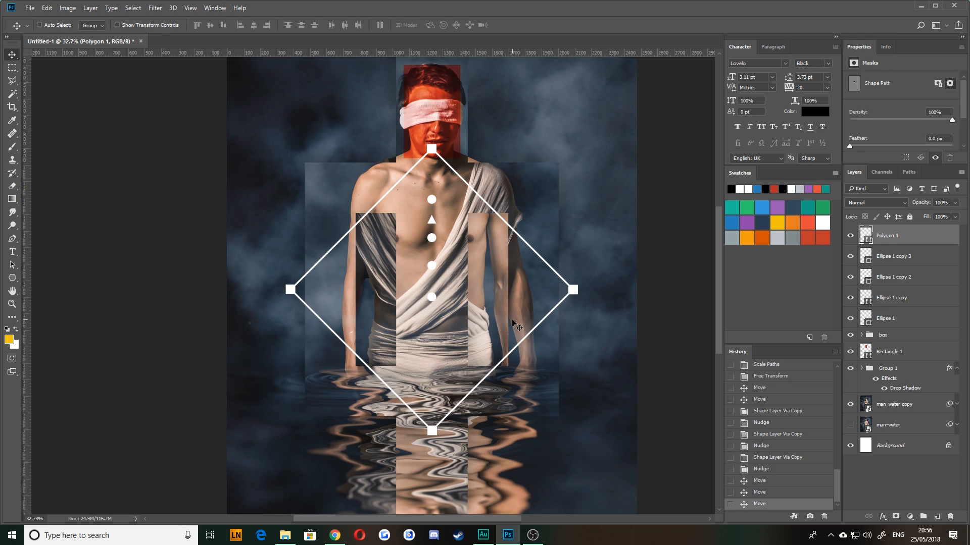
key("ctrl+j")
left_click_drag(431, 220, 425, 280)
key("ctrl+j")
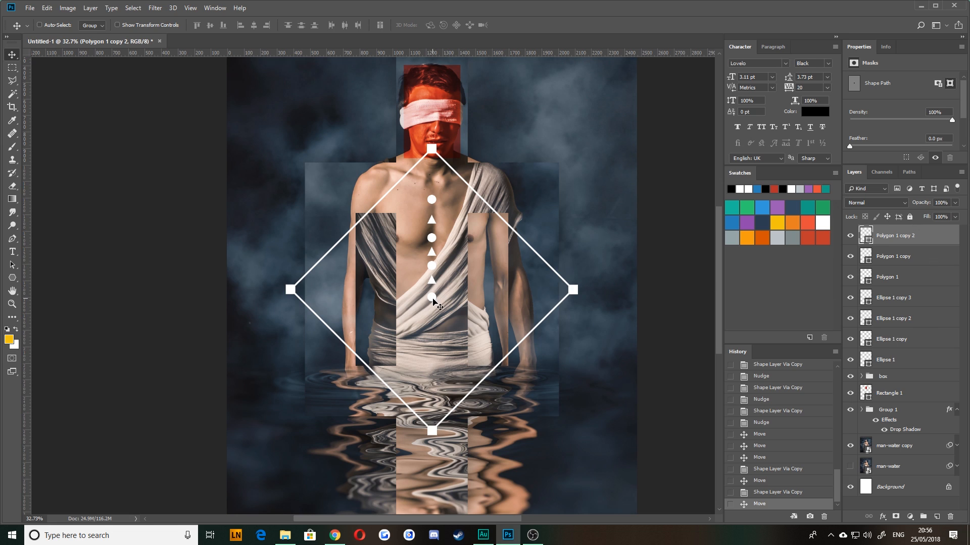
- Move the lowest circle down to the waterline and lower the top circle and the top triangle slightly
left_click_drag(431, 302, 438, 369)
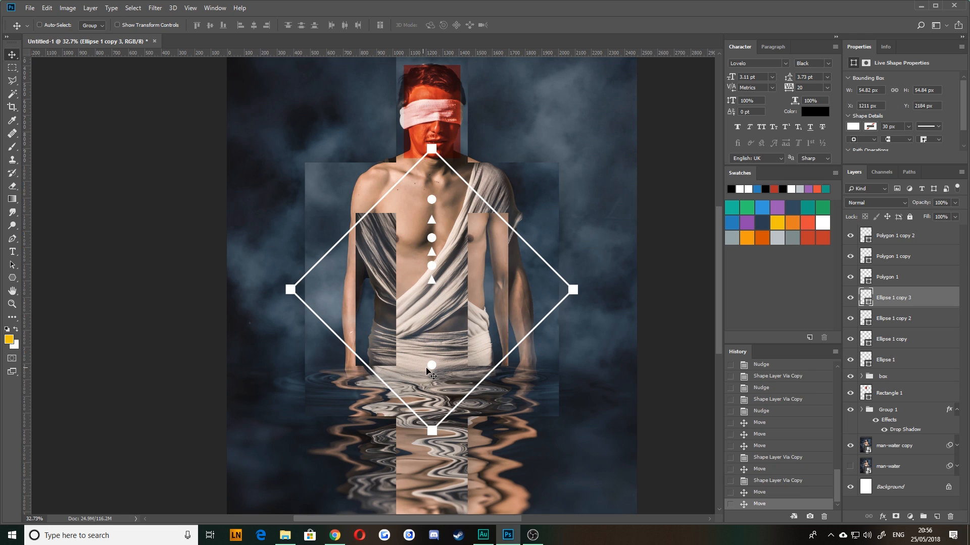
left_click(433, 200, "ctrl")
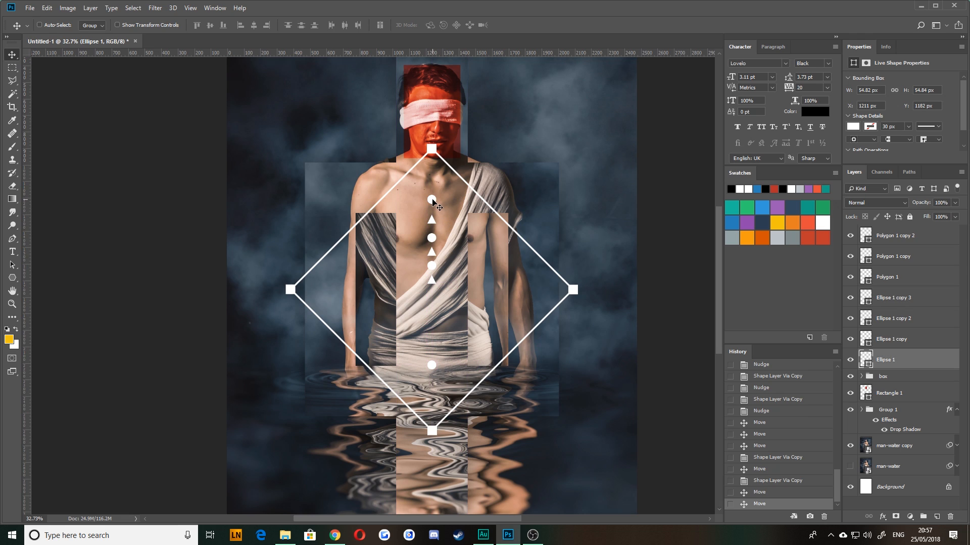
left_click_drag(433, 202, 433, 216)
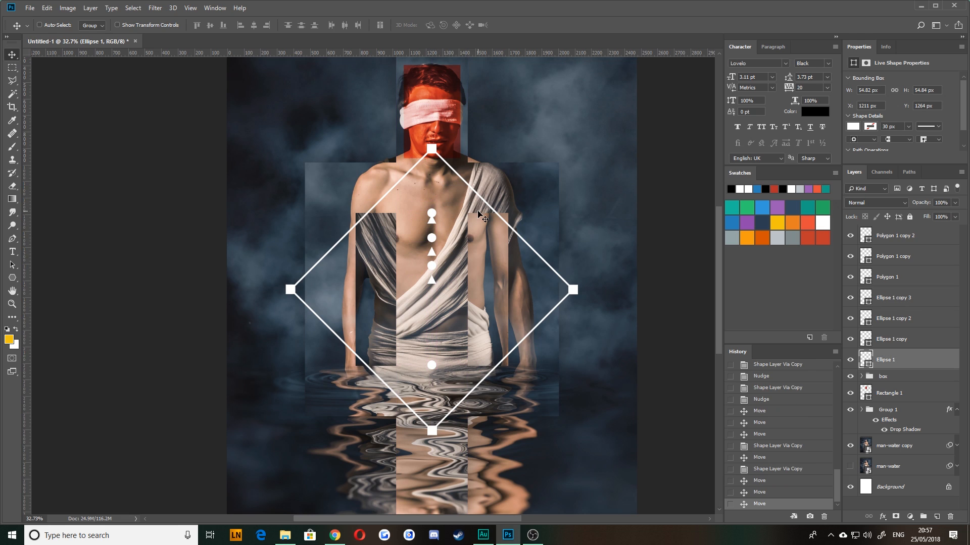
left_click(431, 221, "ctrl")
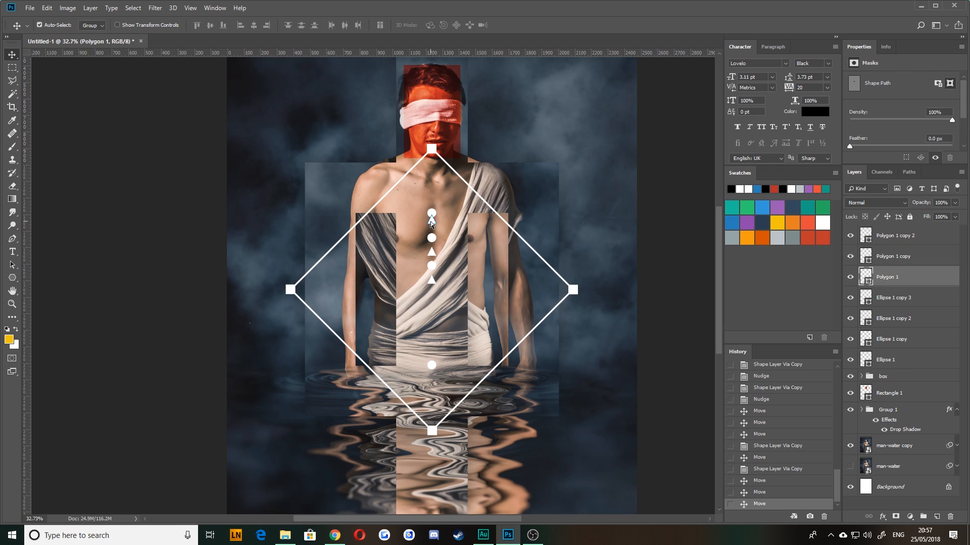
left_click_drag(430, 223, 431, 225)
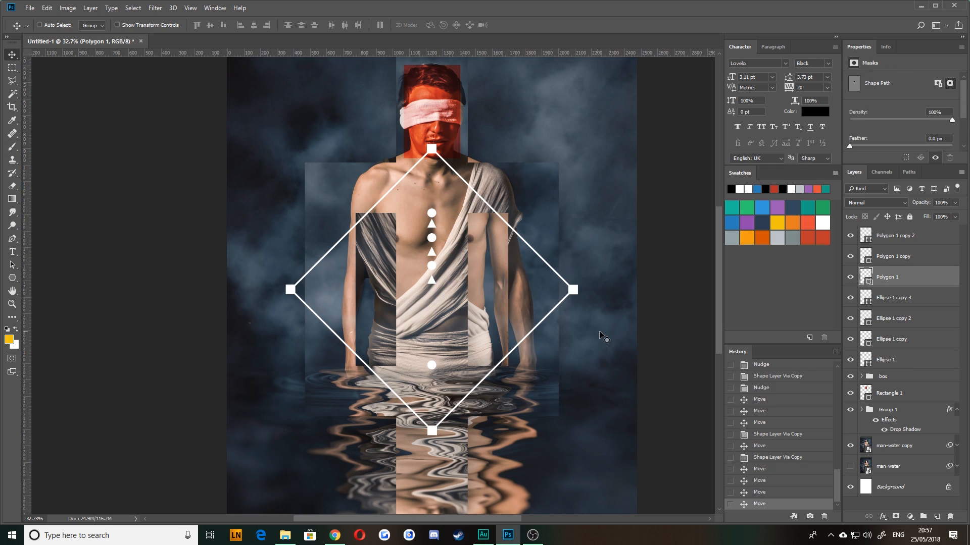
- Align all seven circles and triangles on their horizontal centers and distribute them evenly by their vertical centers
left_click(897, 236)
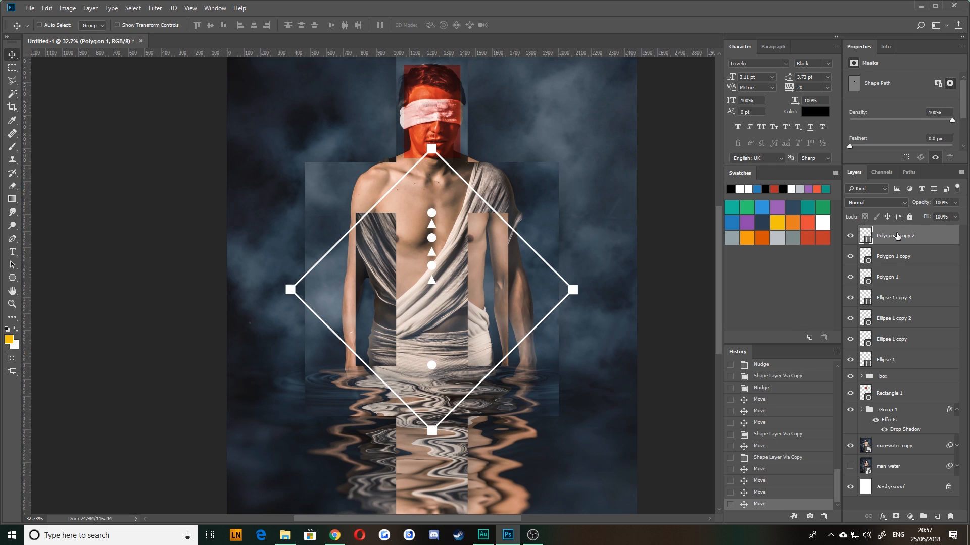
left_click(884, 360, "shift")
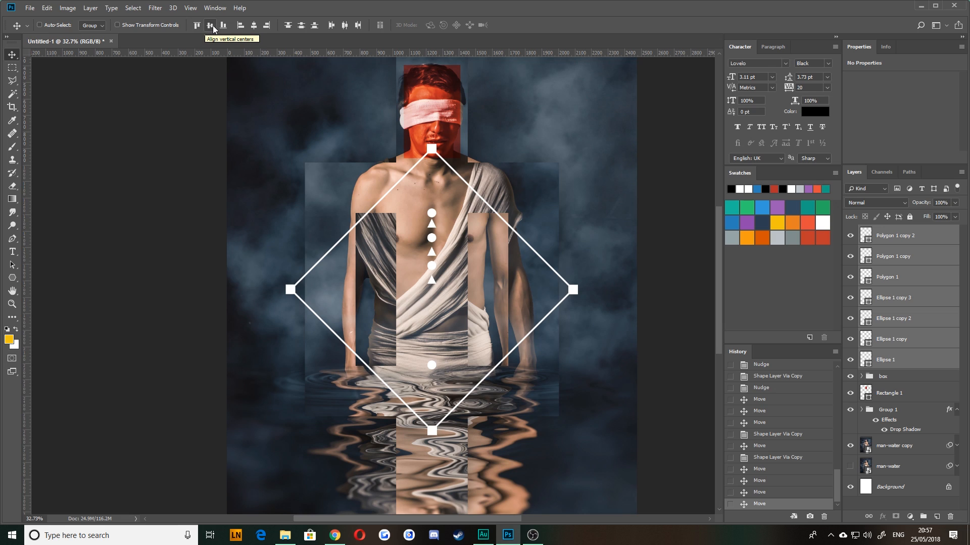
left_click(254, 27)
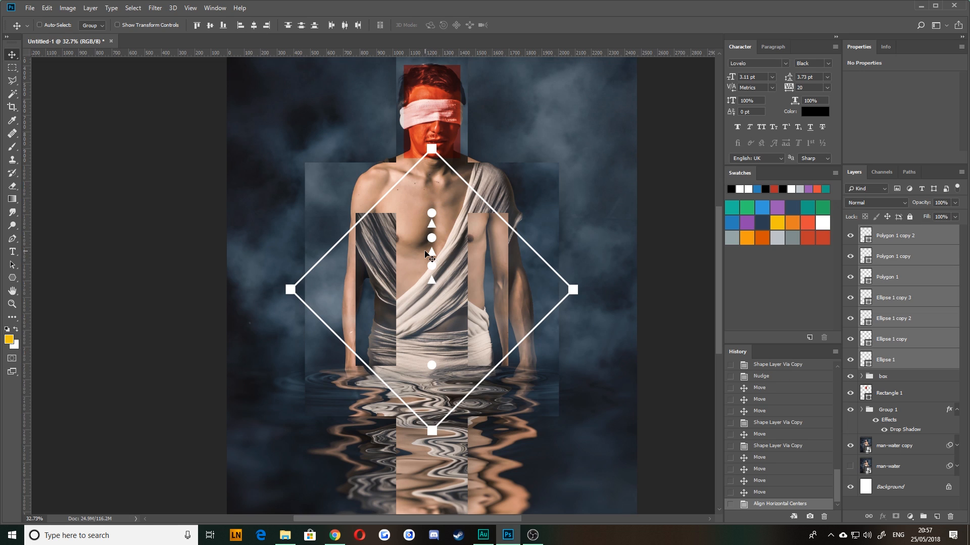
left_click(301, 25)
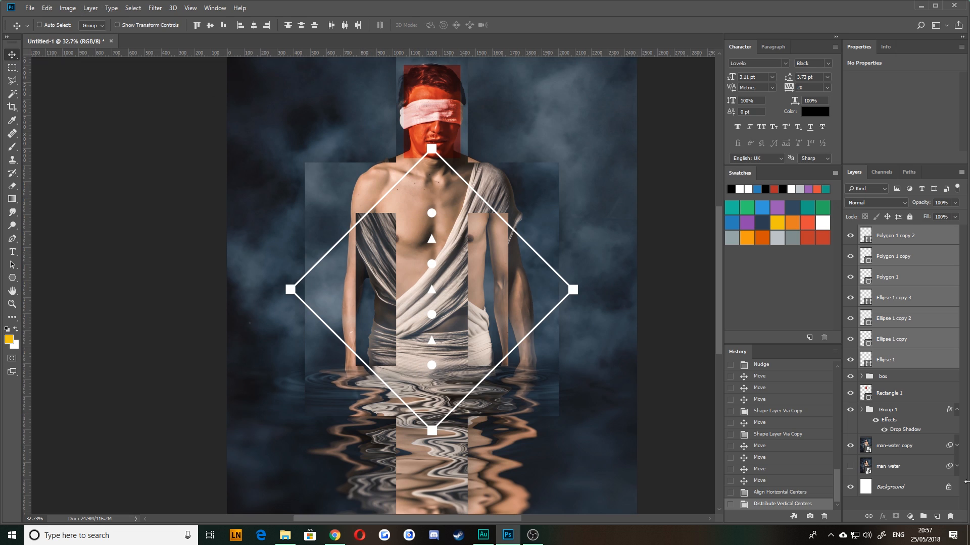
- Group the seven shape layers and set the group's blend mode to Soft Light
left_click(924, 516)
left_click(869, 204)
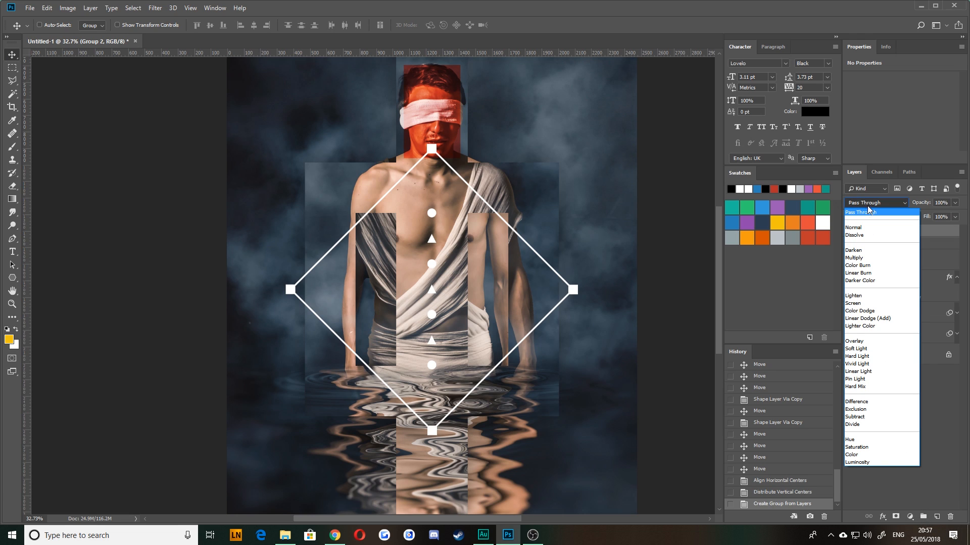
left_click(856, 212)
scroll(858, 204, "down", 3)
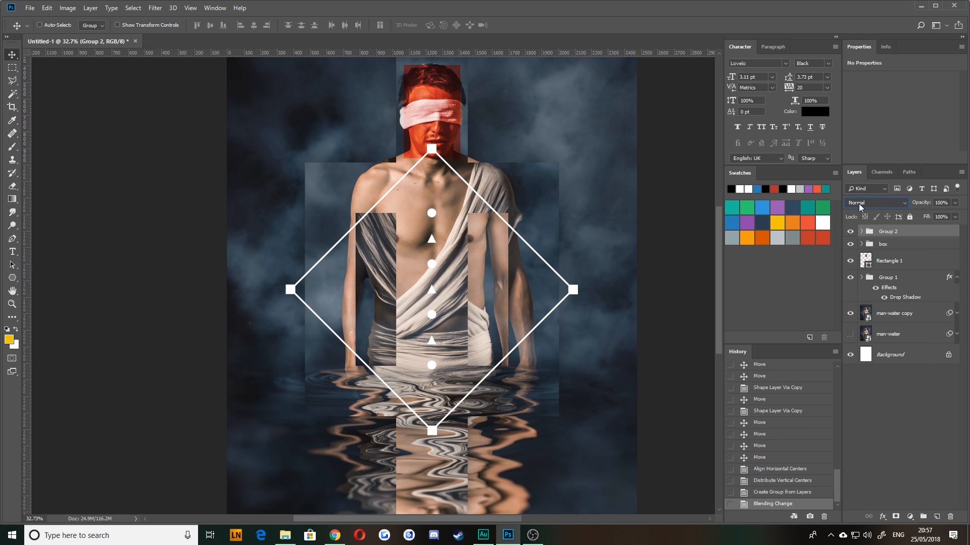
scroll(858, 204, "down", 5)
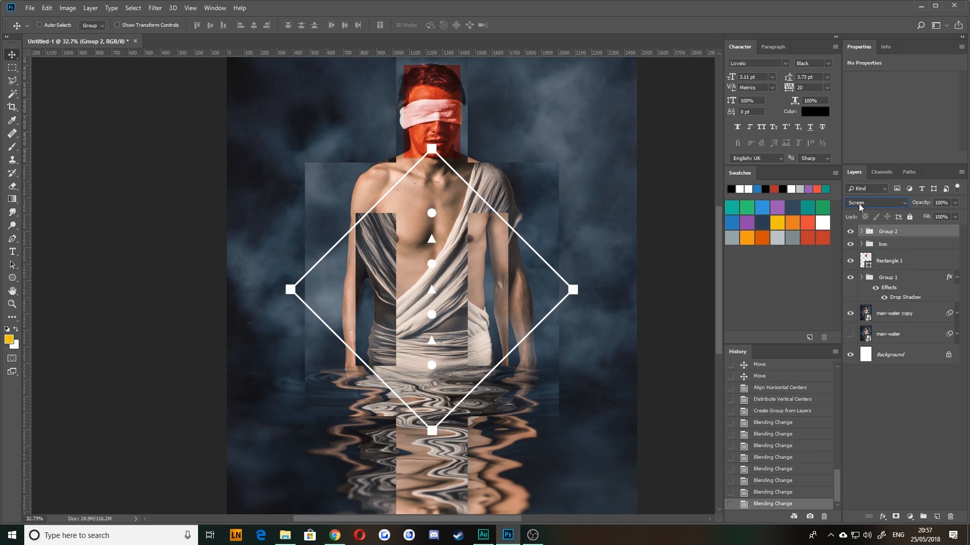
scroll(859, 204, "down", 1)
scroll(858, 204, "down", 3)
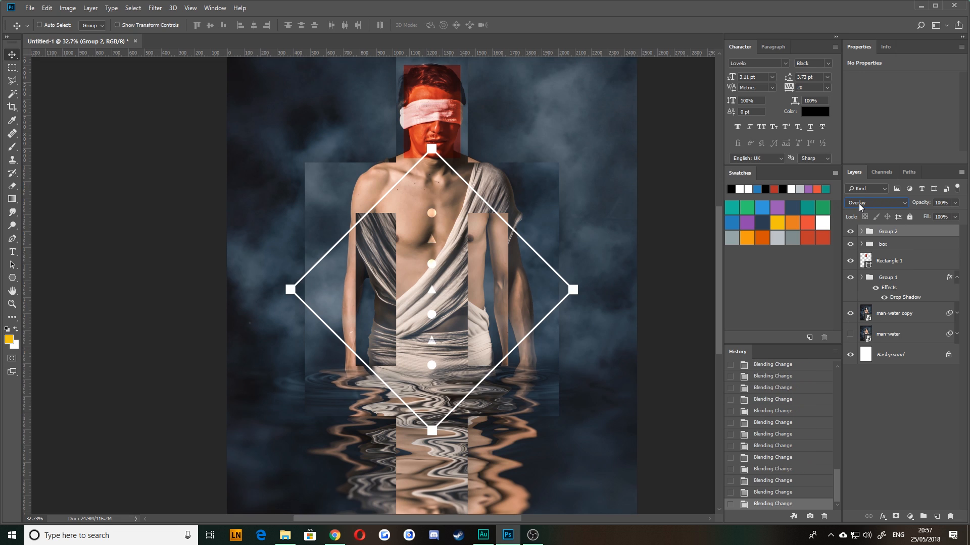
- Change the fill of all seven circles and triangles in the group to black
left_click(12, 277)
left_click(95, 25)
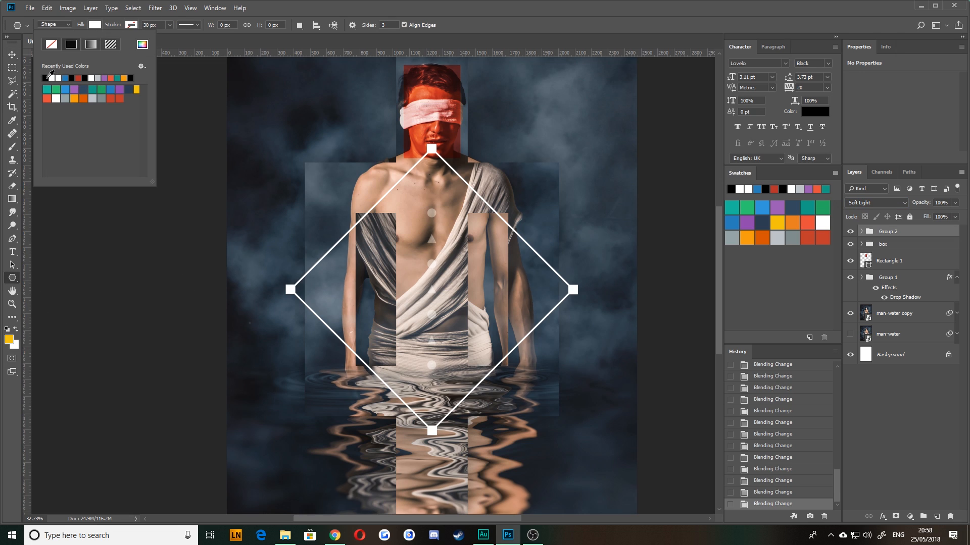
left_click(861, 231)
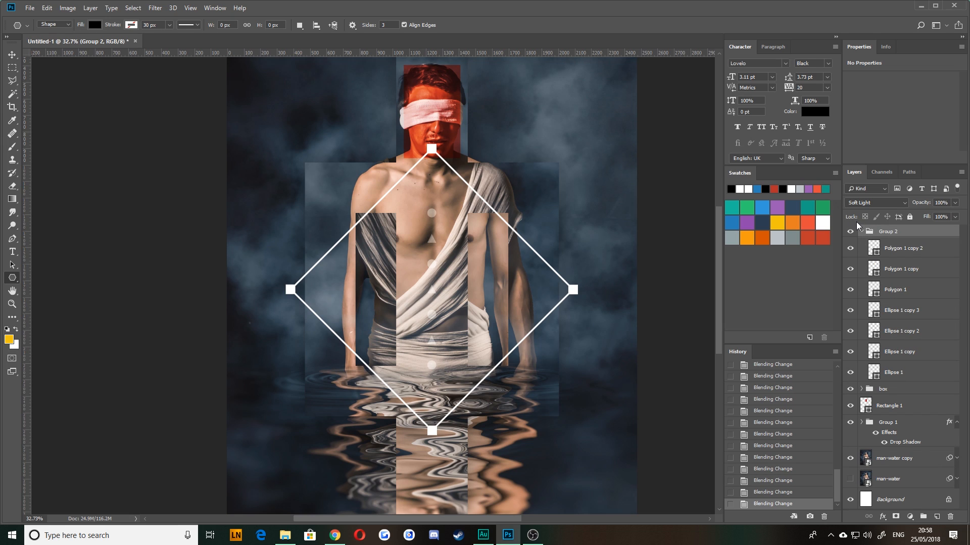
left_click(896, 252)
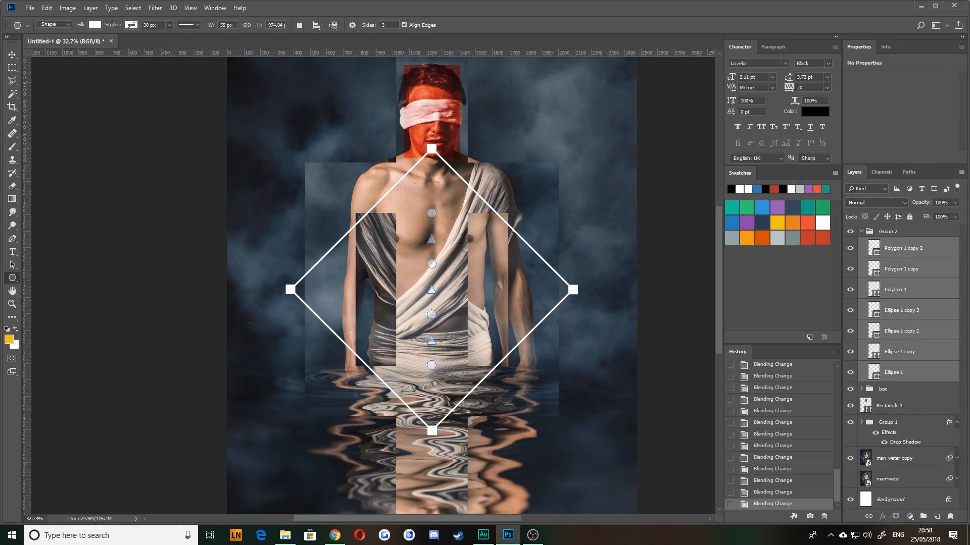
left_click(94, 25)
left_click(45, 78)
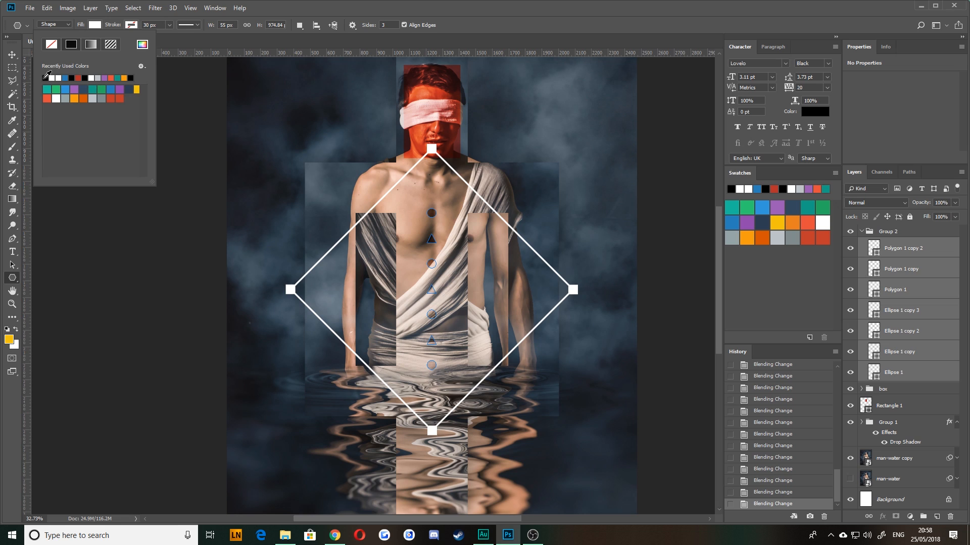
left_click(12, 54)
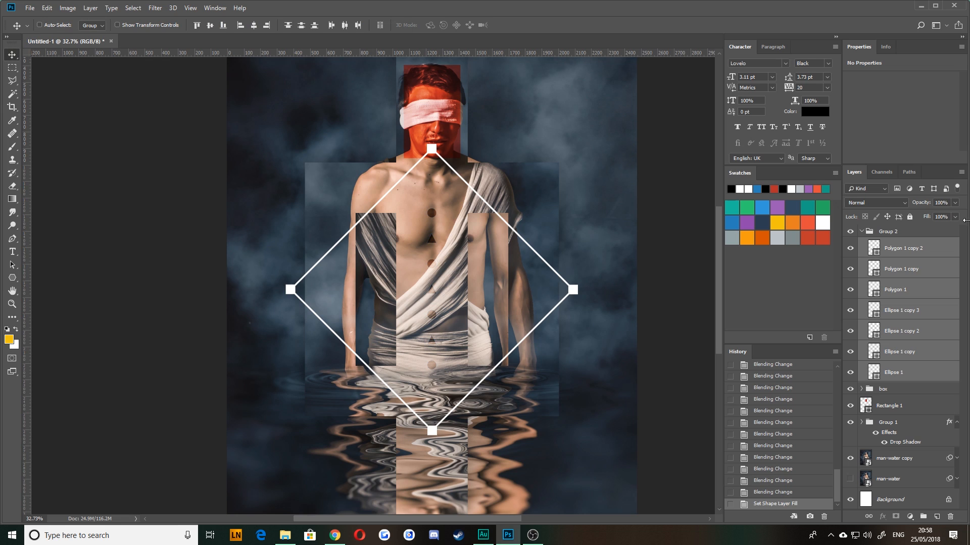
- Try the Multiply, Color Burn and Darker Color blend modes on the shapes group and return it to Soft Light
left_click(889, 234)
left_click(869, 202)
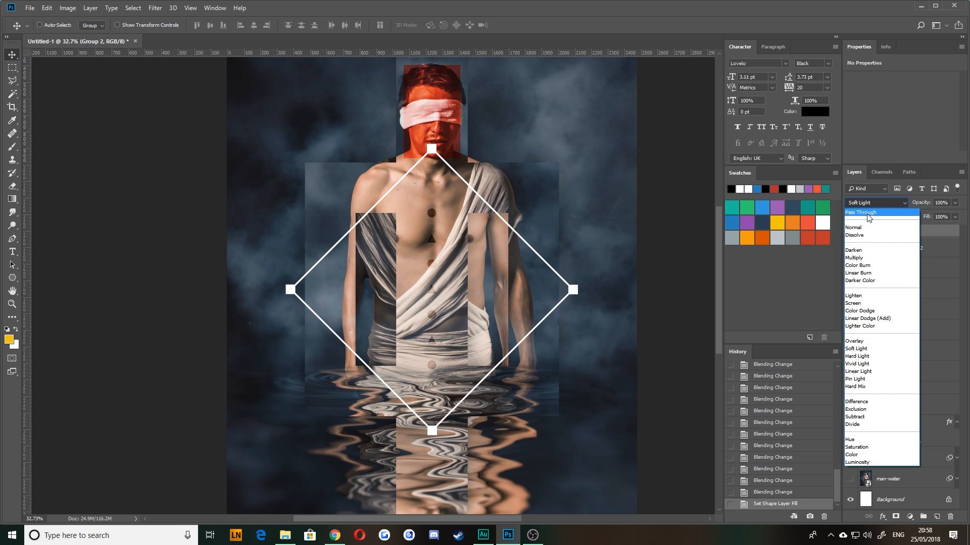
left_click(854, 258)
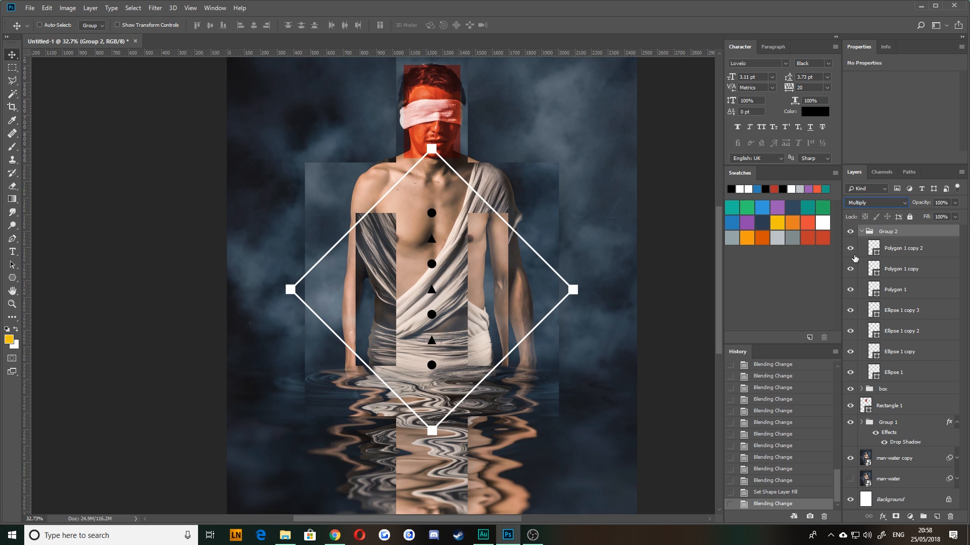
left_click(857, 205)
left_click(858, 265)
left_click(861, 203)
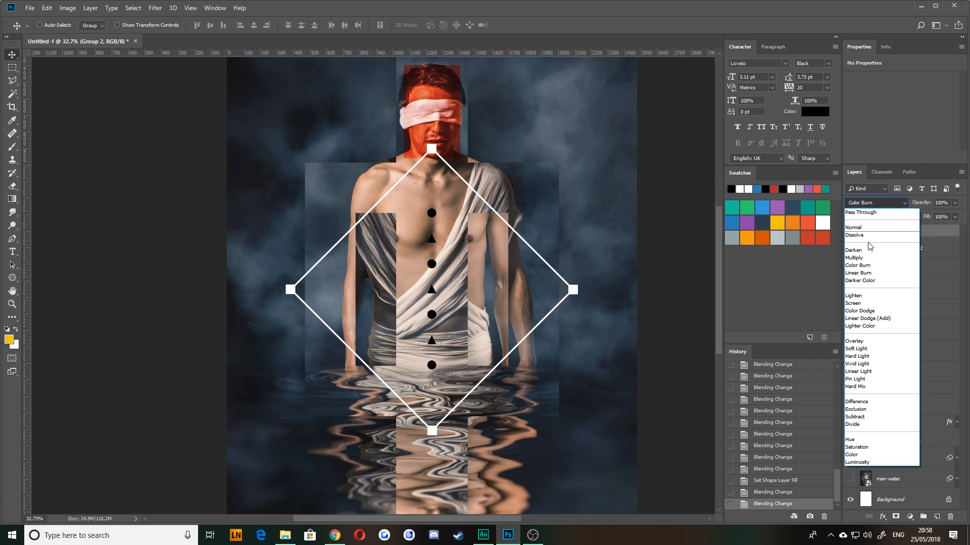
left_click(864, 281)
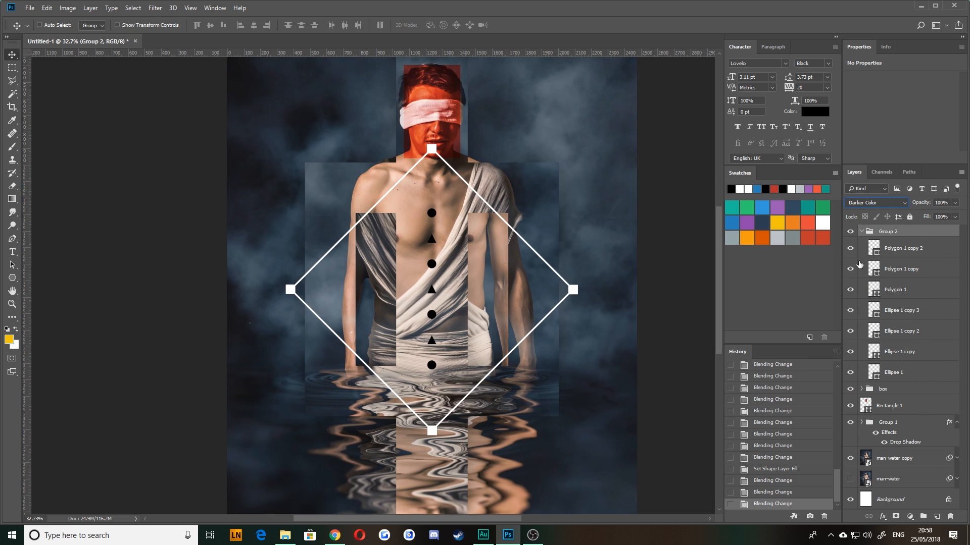
left_click(854, 205)
left_click(862, 353)
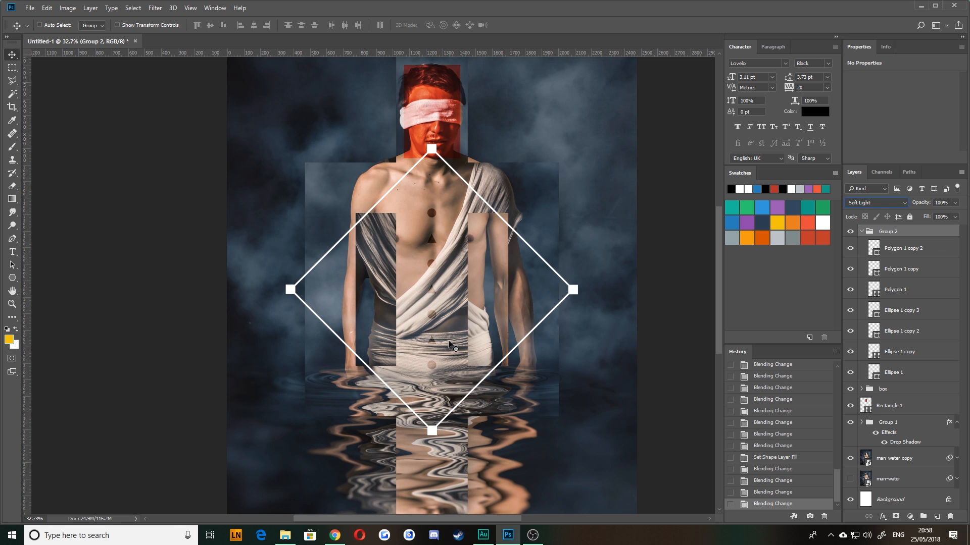
- Collapse the shapes group and duplicate the man-water copy layer
scroll(454, 335, "down", 2)
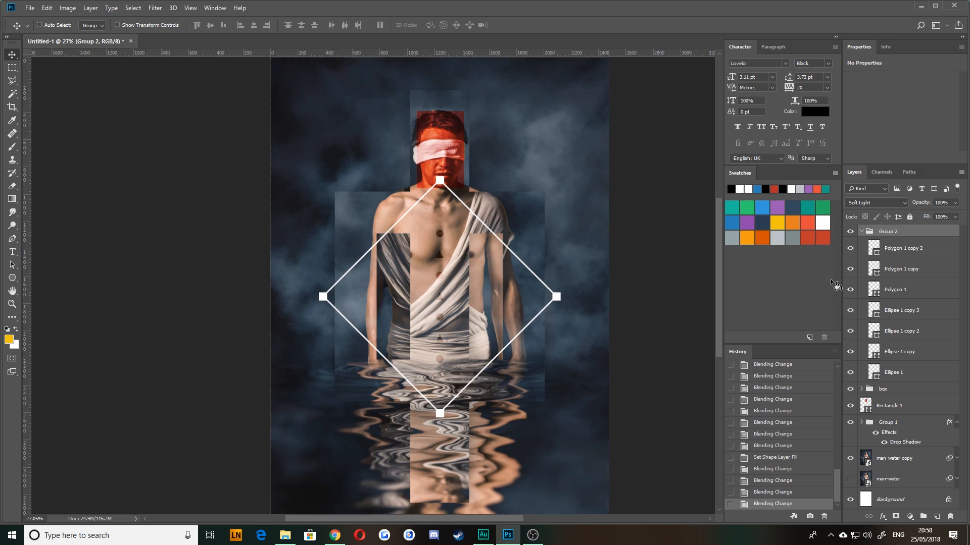
left_click(861, 232)
scroll(515, 303, "down", 1)
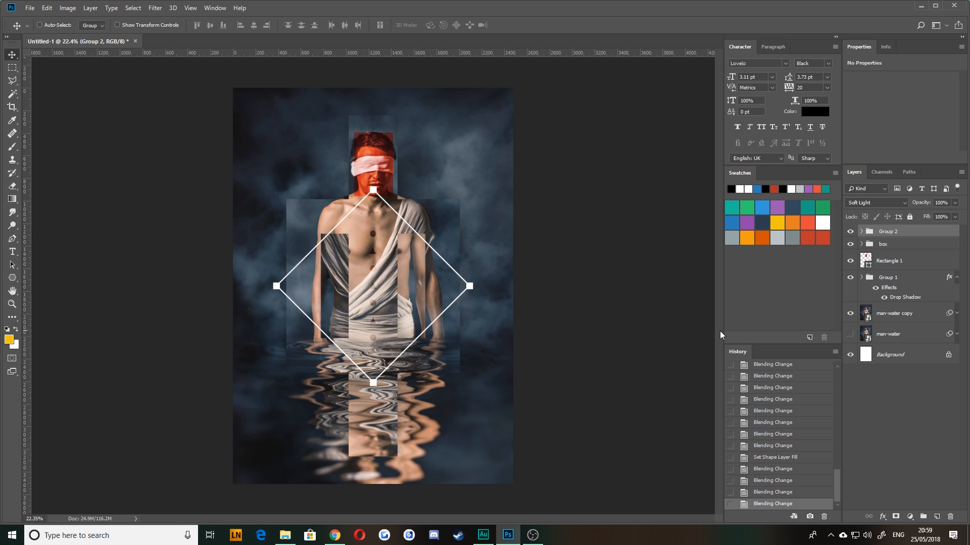
left_click(903, 312)
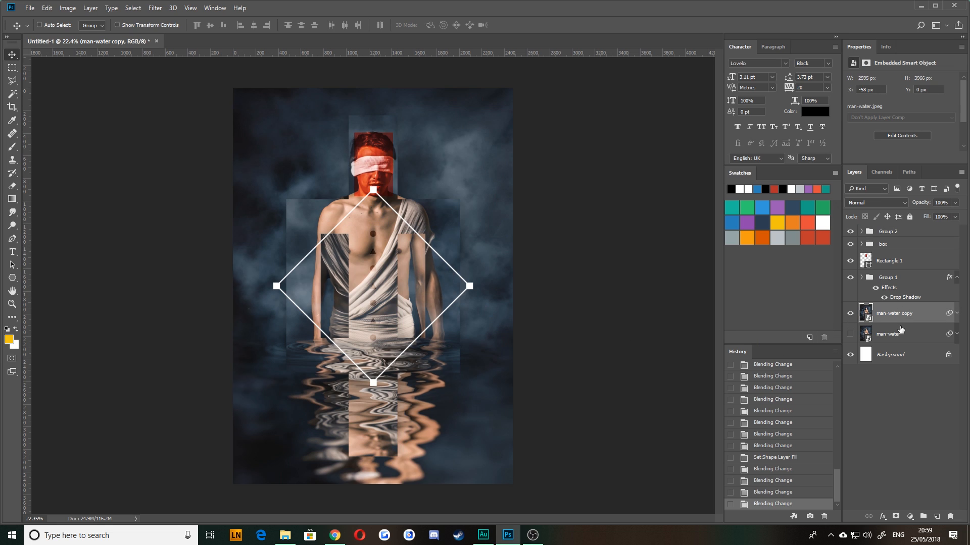
key("ctrl+j")
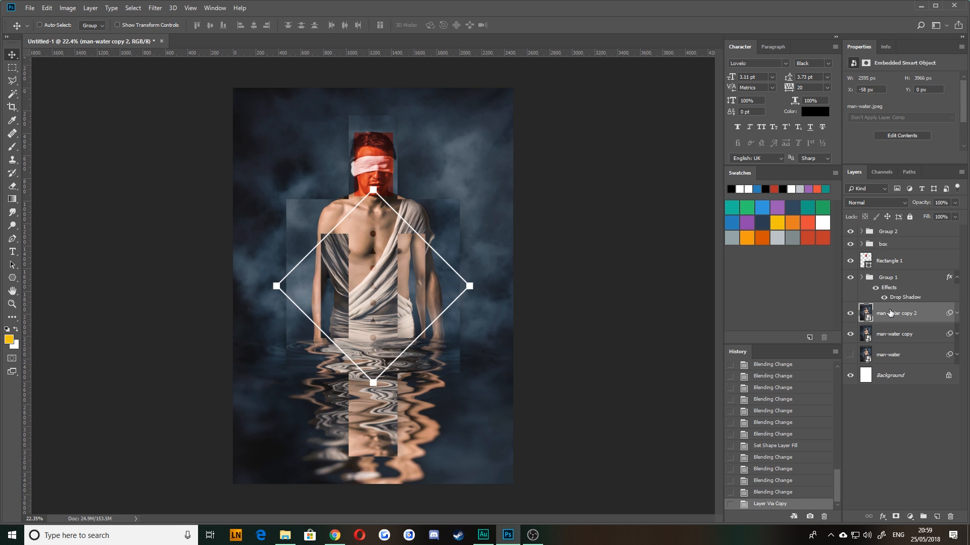
- Move the man-water copy 2 layer to the top of the layer stack, trying lower positions before returning it there
left_click_drag(894, 320, 904, 236)
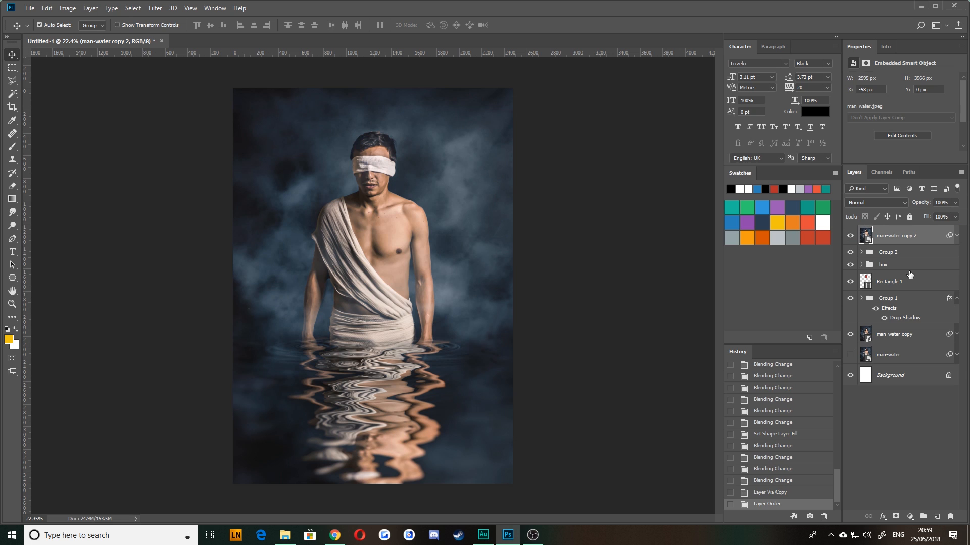
key("ctrl+bracketleft")
key("ctrl+bracketleft")
key("ctrl+bracketleft")
key("ctrl+bracketleft")
key("ctrl+bracketright")
key("ctrl+bracketright")
key("ctrl+bracketright")
key("ctrl+bracketright")
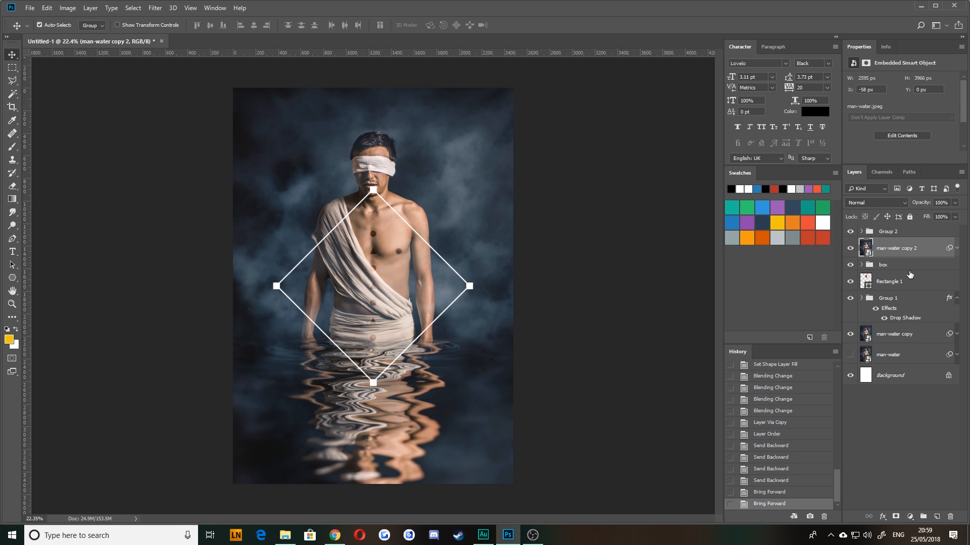
key("ctrl+bracketleft")
key("ctrl+bracketleft")
key("ctrl+bracketleft")
key("ctrl+bracketleft")
key("ctrl+bracketright")
key("ctrl+bracketright")
key("ctrl+bracketright")
key("ctrl+bracketright")
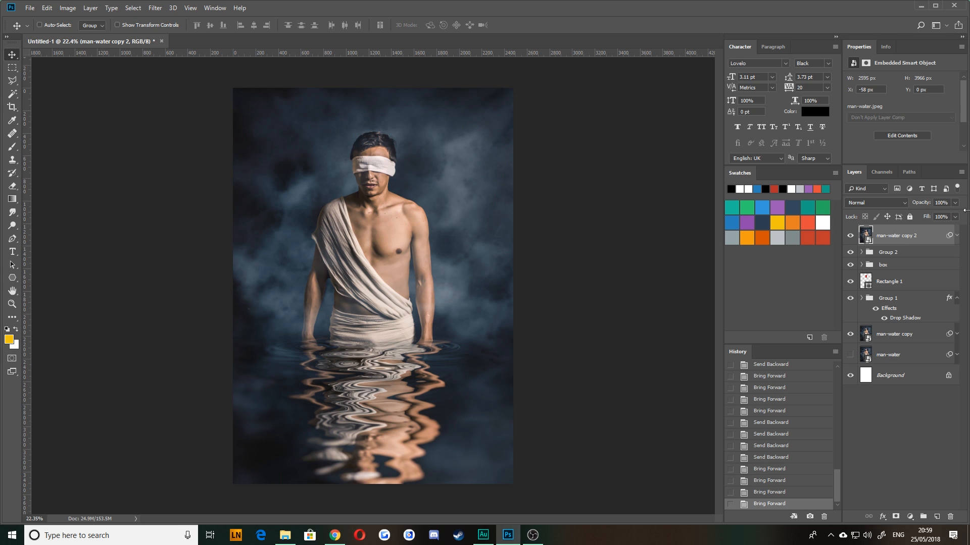
- Rasterize the man-water copy 2 layer
right_click(920, 239)
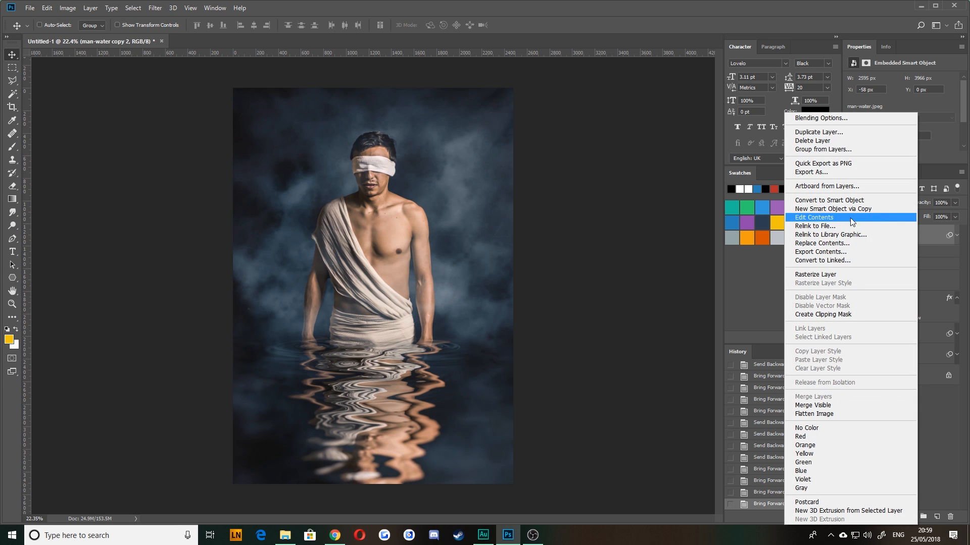
left_click(818, 275)
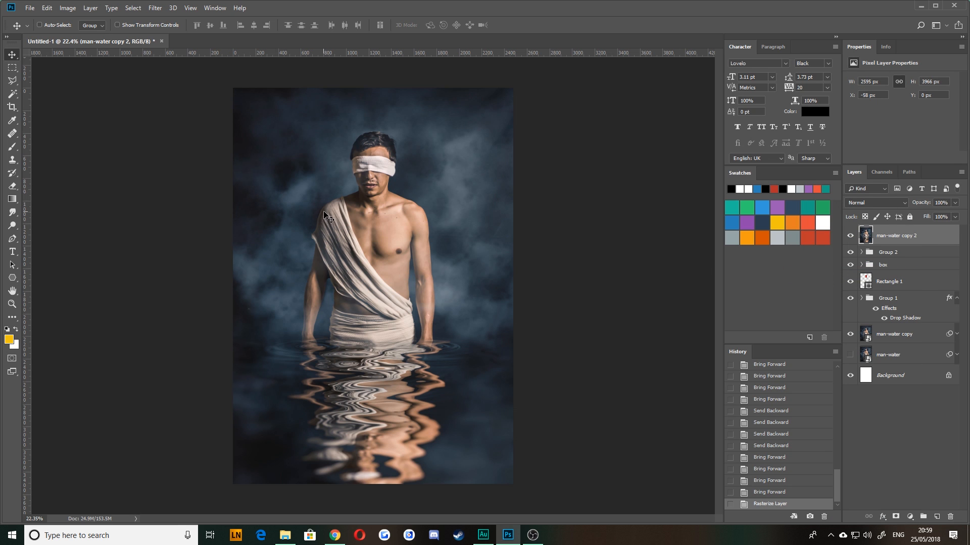
- Try several black-to-white reflected gradients at different angles across the man-water copy 2 layer
scroll(329, 217, "up", 2)
scroll(341, 241, "up", 3)
left_click_drag(403, 156, 365, 324)
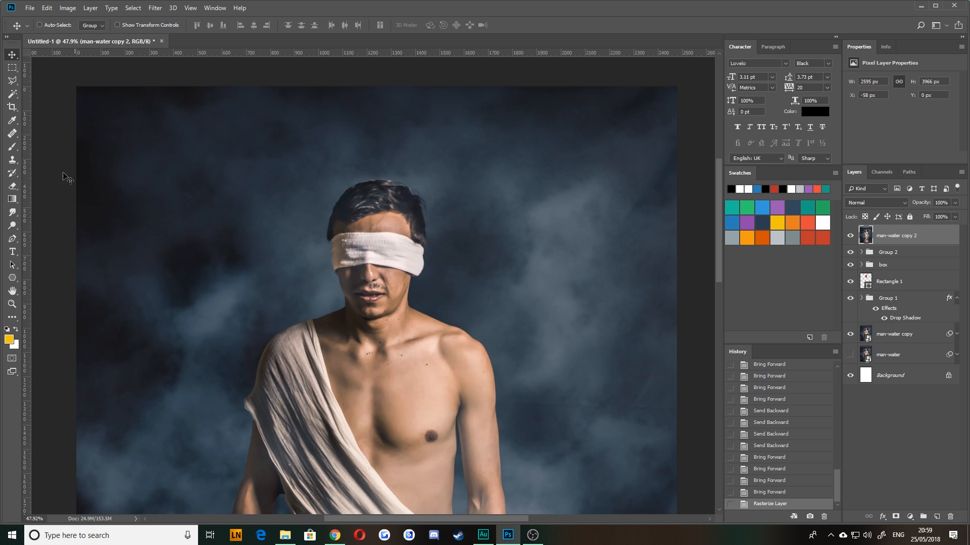
left_click(11, 200)
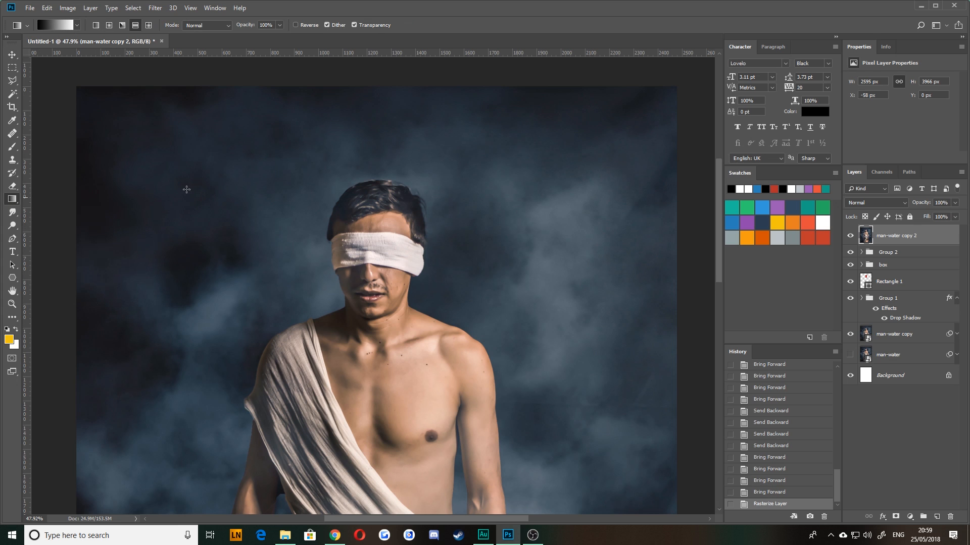
scroll(350, 337, "down", 2)
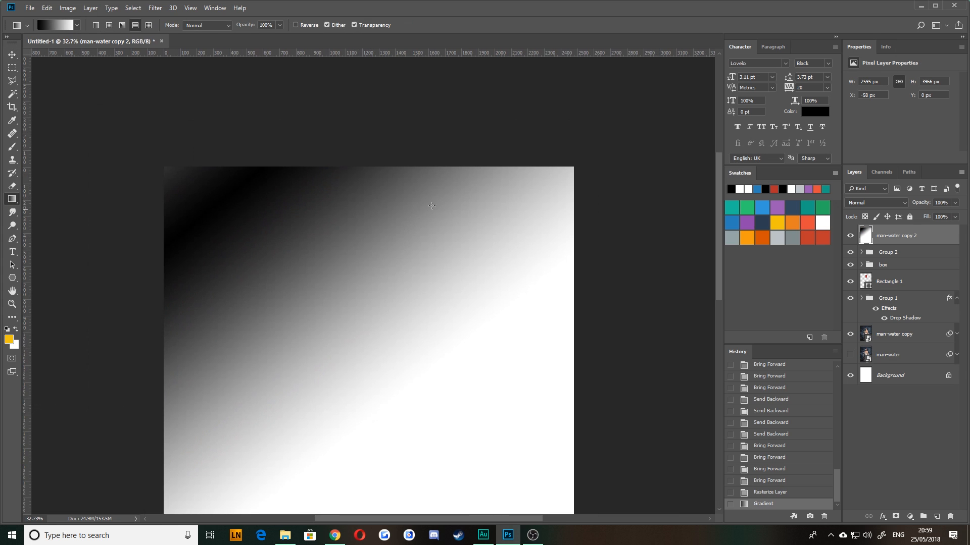
left_click_drag(494, 197, 325, 486)
left_click_drag(413, 513, 382, 281)
left_click_drag(360, 240, 398, 390)
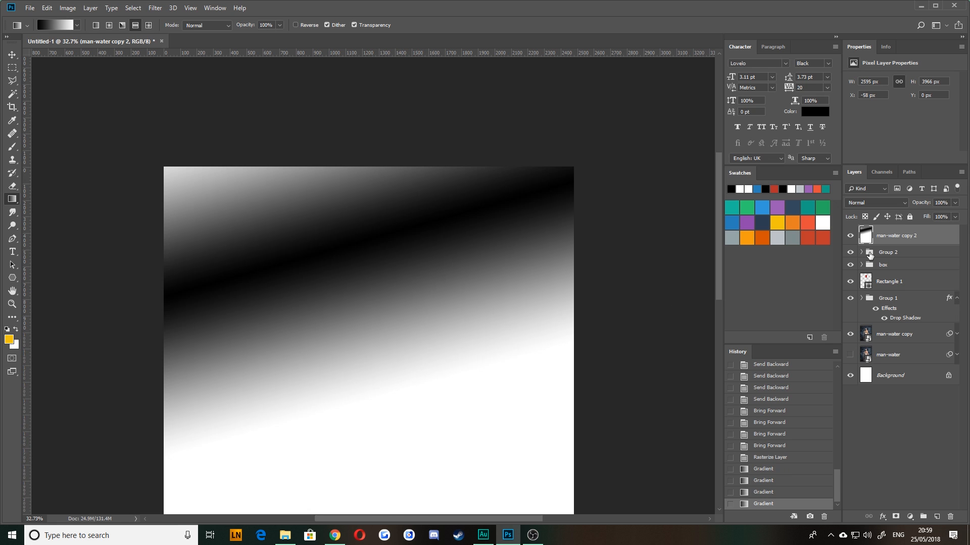
- Edit the gradient to run from a dark blue stop at 25% to a coral red (f05555) end stop at 100%
left_click(56, 25)
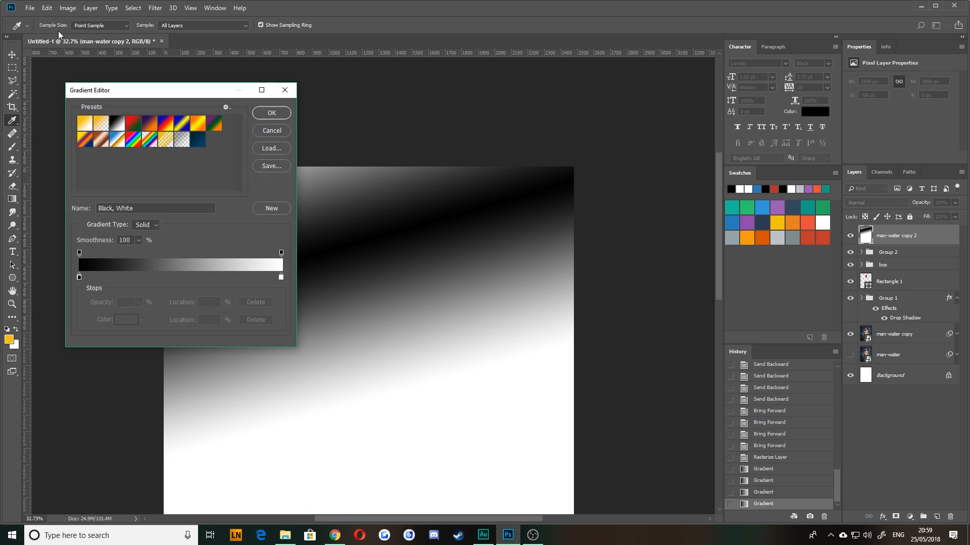
left_click(94, 282)
left_click_drag(94, 282, 129, 278)
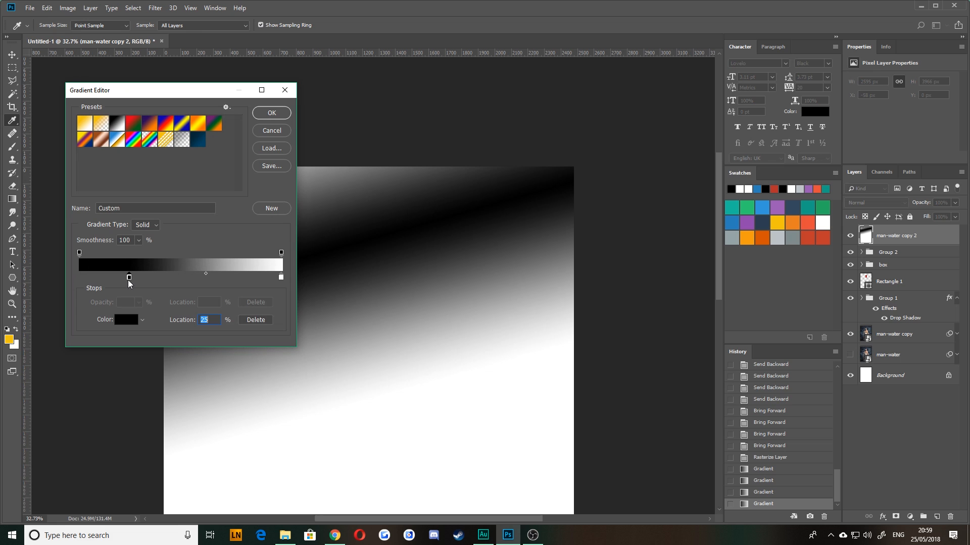
double_click(129, 277)
left_click(511, 181)
left_click(672, 111)
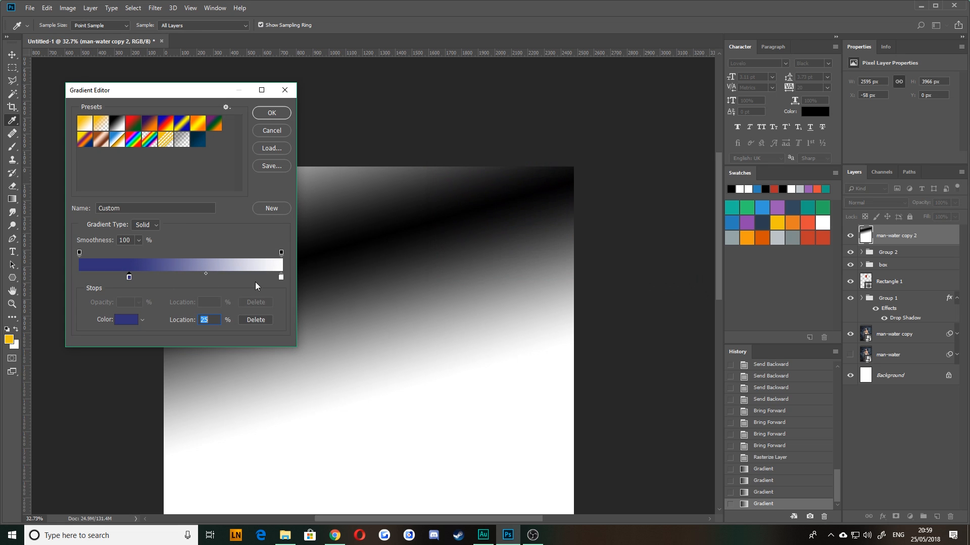
double_click(281, 277)
left_click(518, 121)
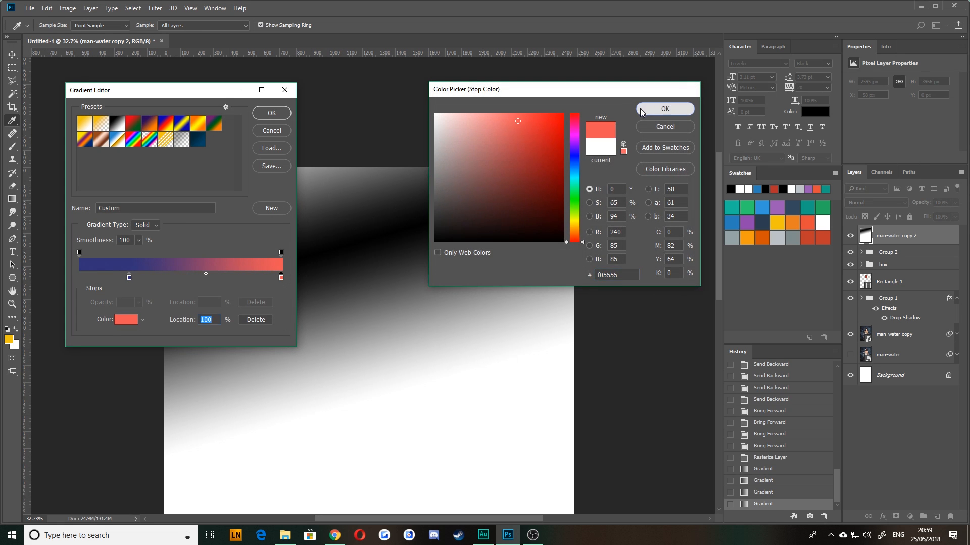
left_click(665, 109)
left_click(272, 113)
- Fill man-water copy 2 with the blue-to-coral gradient diagonally from the poster's upper-left corner to its lower-right corner
mouse_move(301, 191)
left_mouse_down()
mouse_move(358, 459)
mouse_move(383, 171)
left_mouse_up()
scroll(421, 237, "down", 3)
scroll(421, 236, "down", 2)
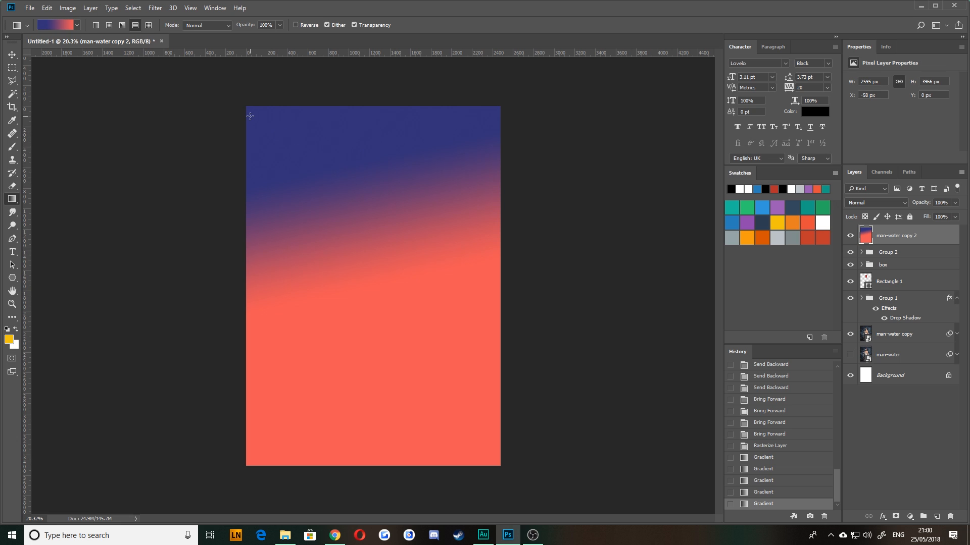
mouse_move(250, 116)
left_mouse_down()
mouse_move(385, 281)
mouse_move(472, 448)
mouse_move(495, 461)
left_mouse_up()
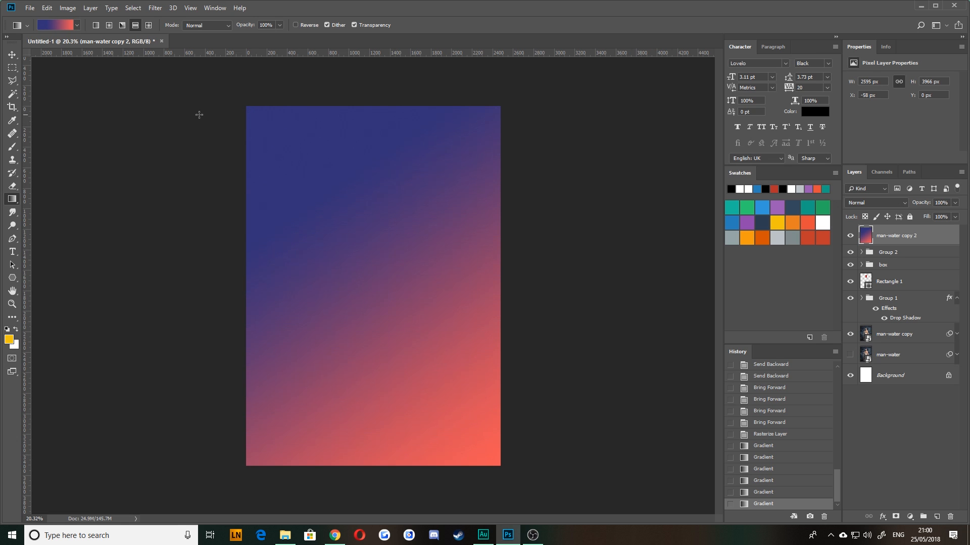
left_click(60, 24)
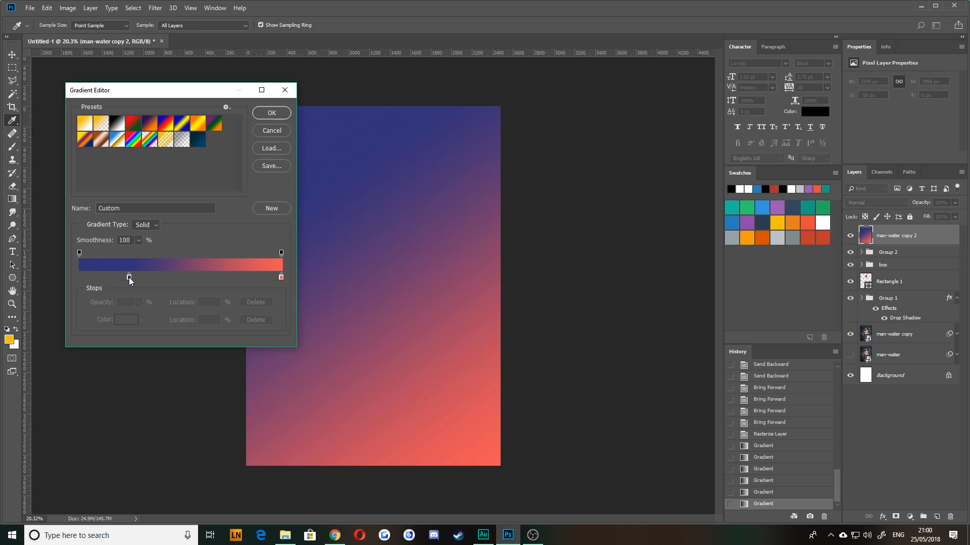
left_click(288, 115)
- Try the Dissolve, Darken and Multiply blend modes on the gradient layer, with Multiply at 25% opacity
left_click(876, 202)
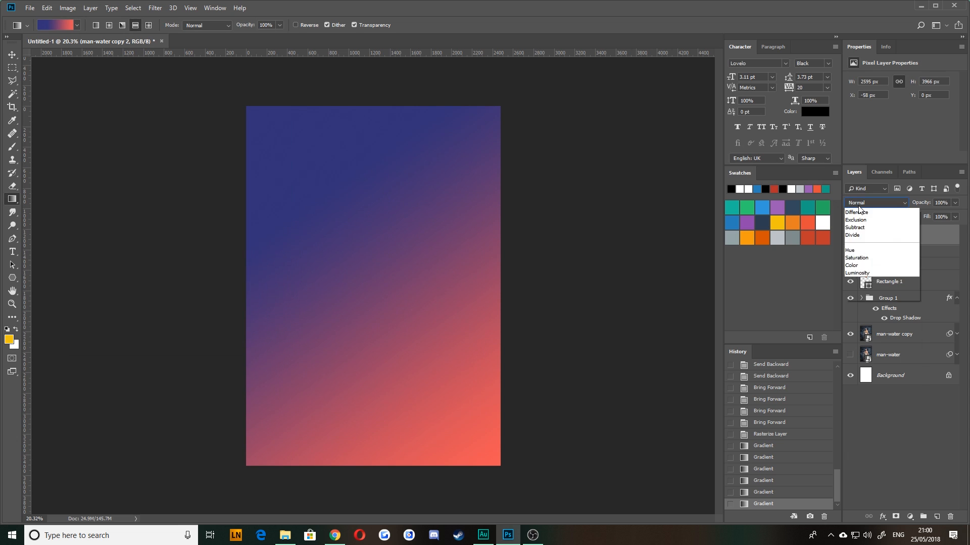
left_click(859, 212)
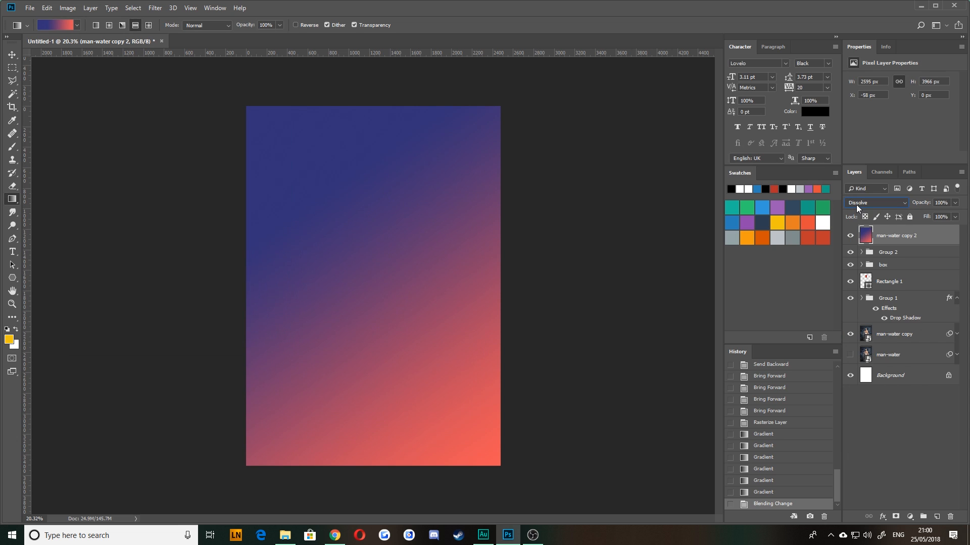
scroll(855, 204, "down", 3)
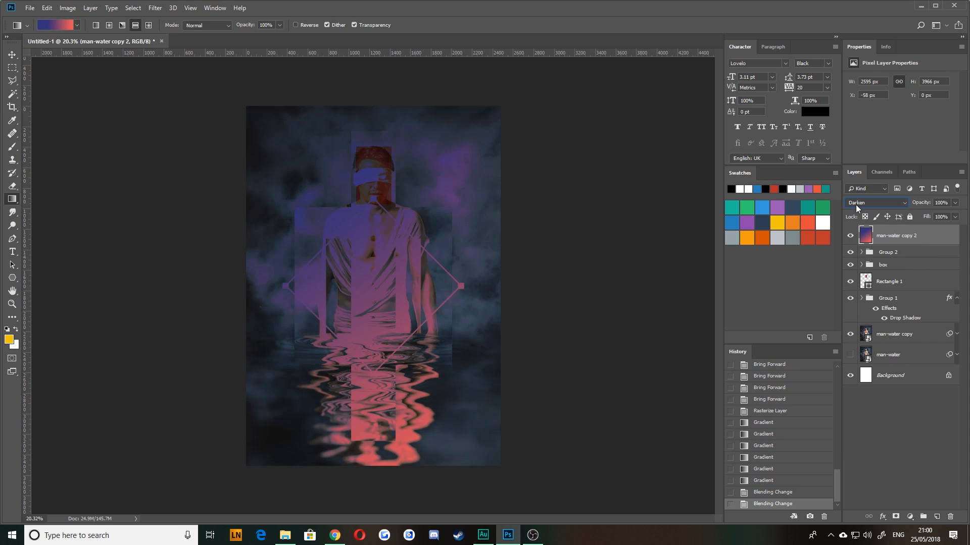
scroll(856, 204, "up", 1)
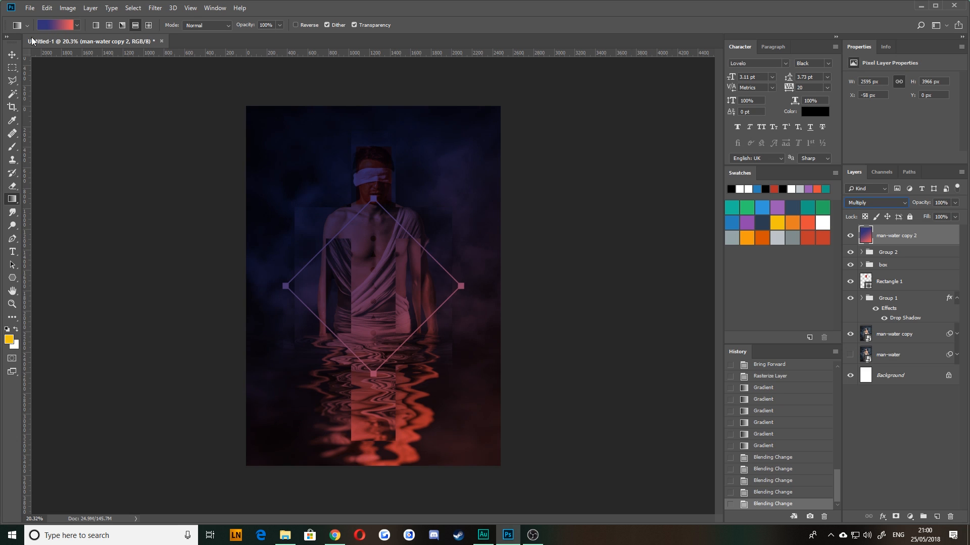
left_click(12, 54)
left_click(954, 203)
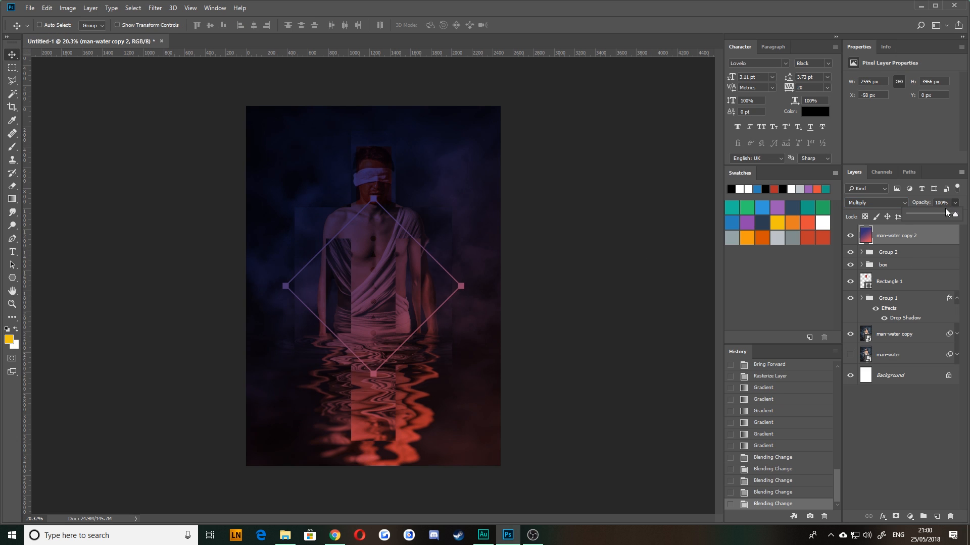
left_click_drag(916, 214, 920, 216)
- Set the gradient layer's blend mode to Screen and its opacity to 18%
left_click(876, 203)
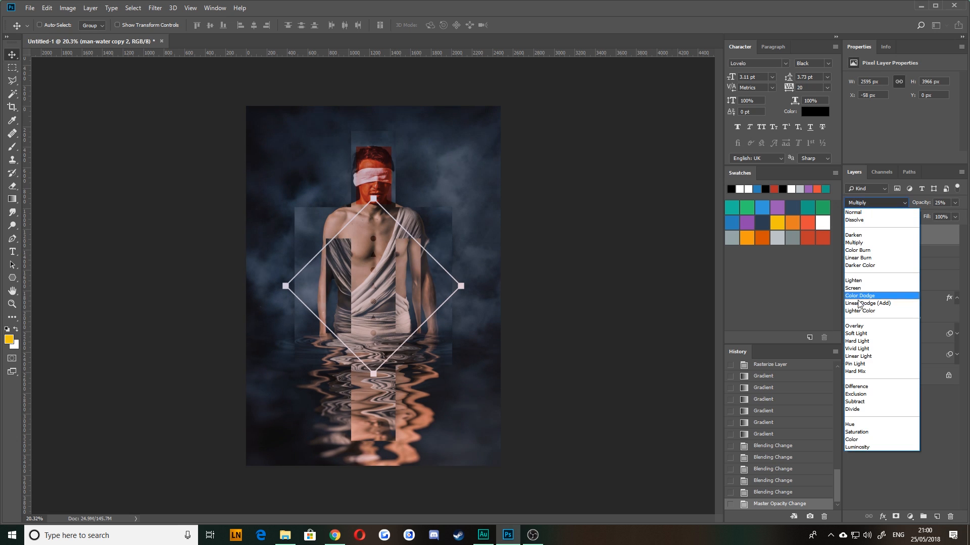
left_click(857, 289)
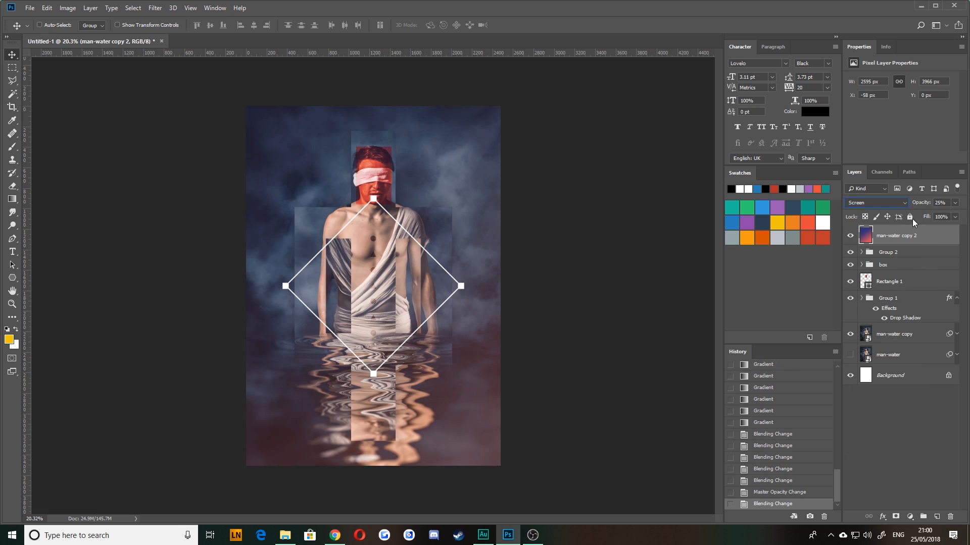
left_click(955, 203)
left_click_drag(923, 214, 921, 215)
left_click(912, 426)
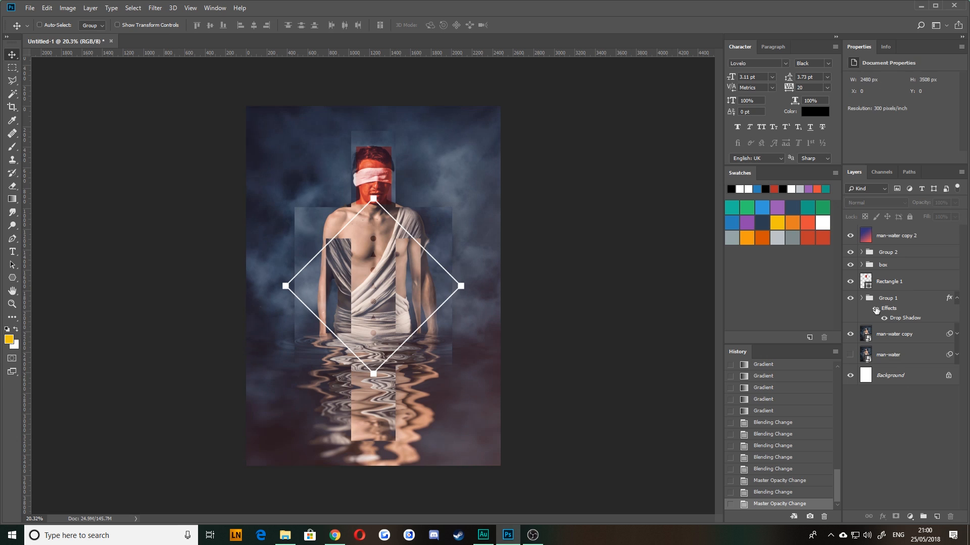
- Compare the poster with and without the gradient layer, and duplicate the man-water copy layer
left_click(851, 238)
left_click(851, 237)
left_click(851, 238)
left_click(882, 335)
key("ctrl+j")
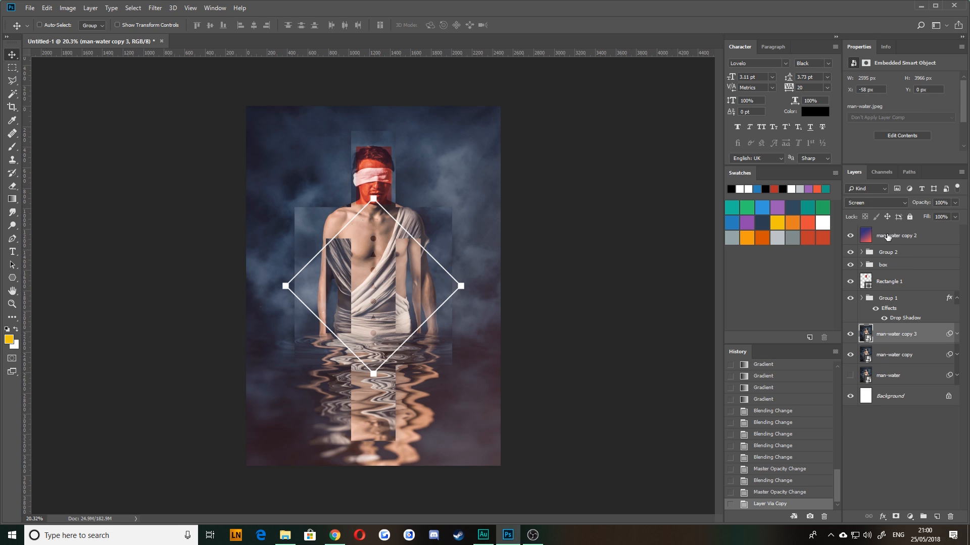
- Try the gradient layer directly beneath Group 1 and return it to the top of the layer stack
left_click_drag(885, 236, 909, 325)
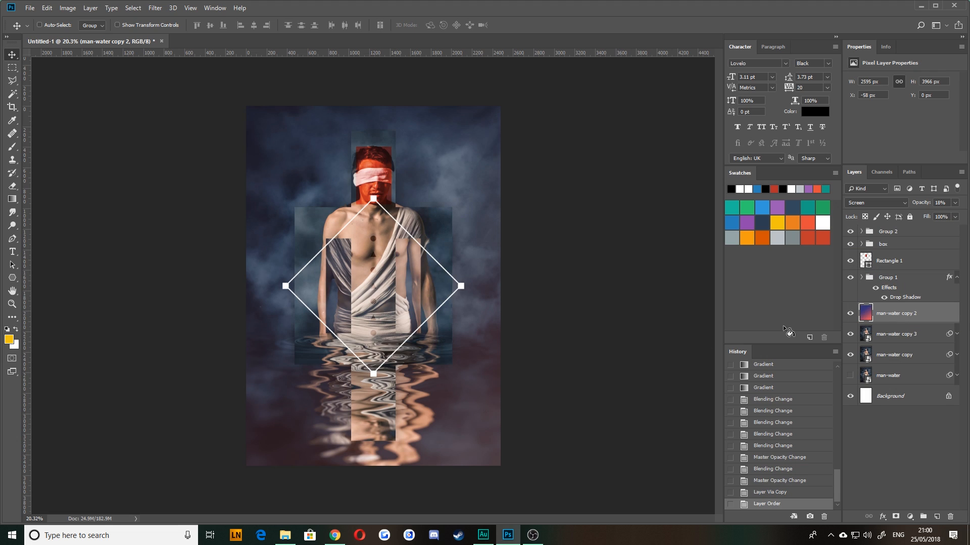
left_click_drag(887, 315, 881, 230)
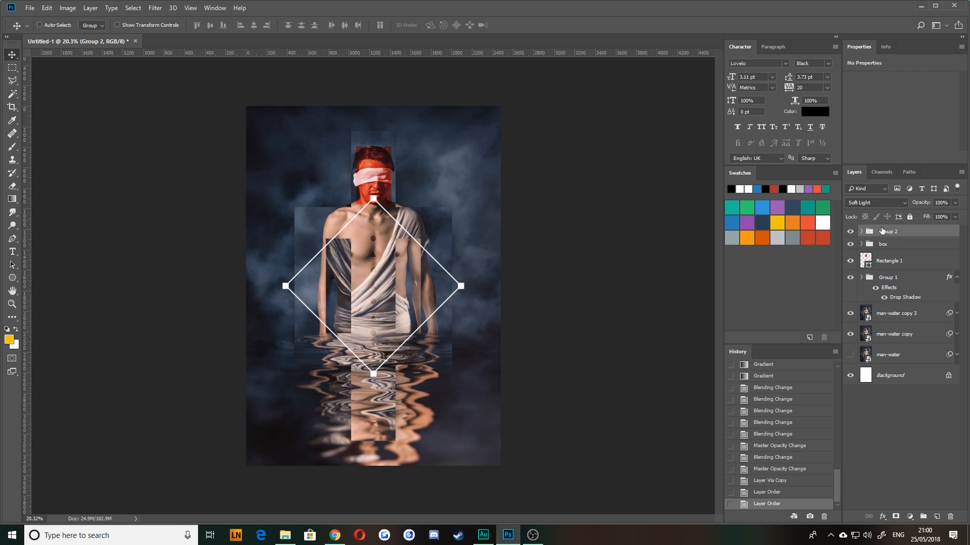
key("ctrl+z")
left_click_drag(889, 314, 884, 227)
- Move man-water copy 3 to the top of the layer stack, rasterize it, and toggle its visibility to compare
double_click(887, 337)
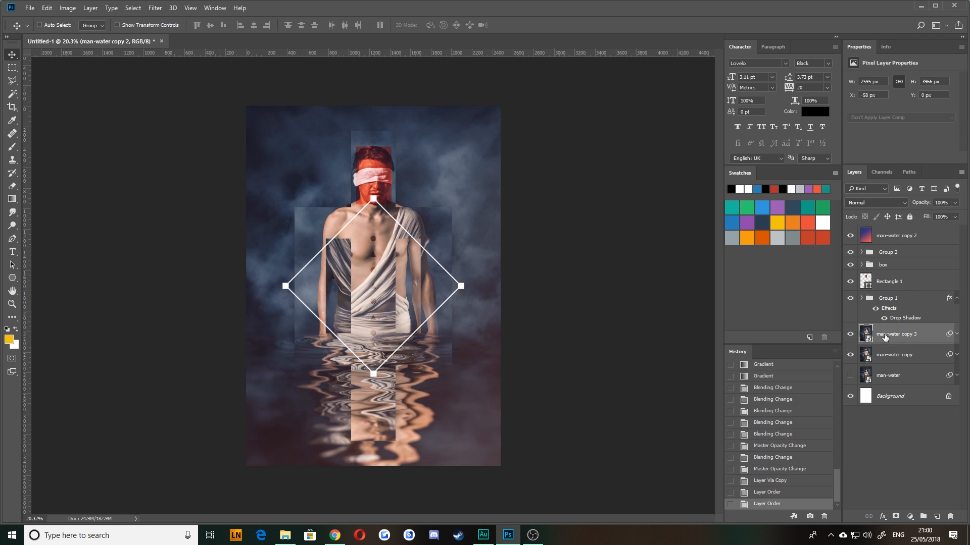
left_click_drag(900, 333, 890, 235)
right_click(885, 232)
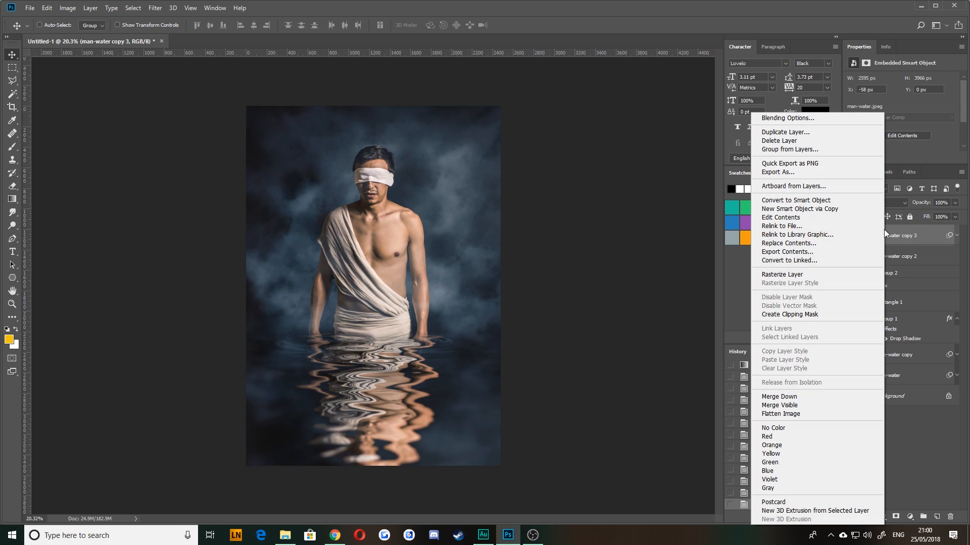
left_click(786, 274)
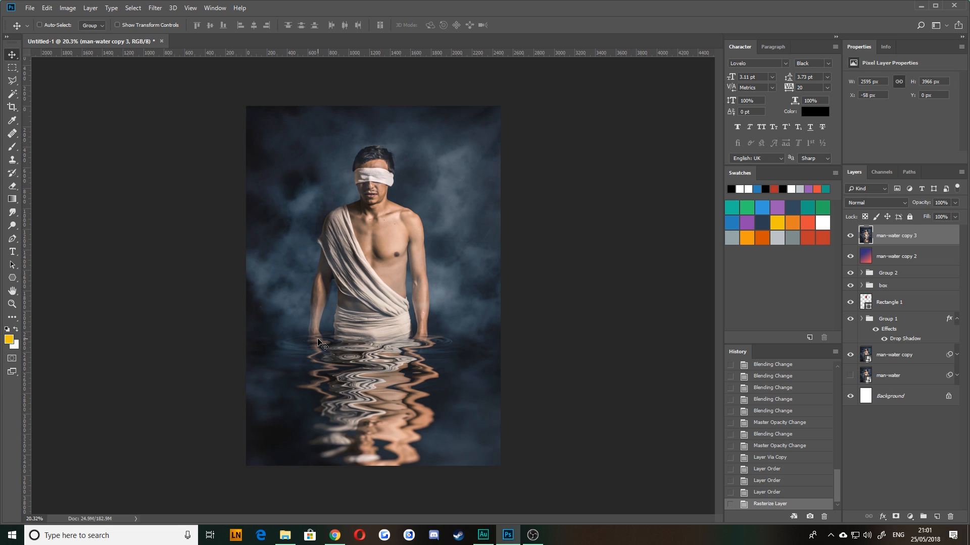
left_click(850, 236)
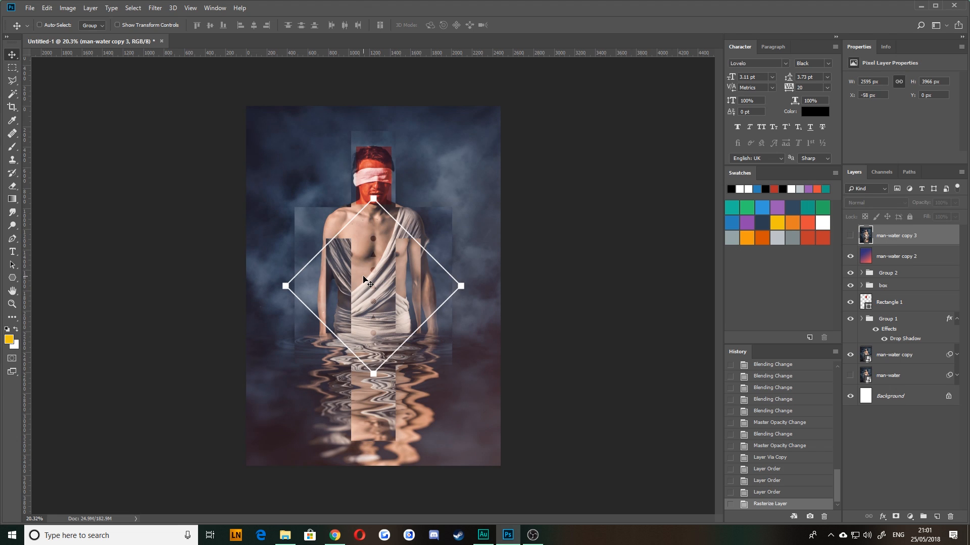
left_click(850, 236)
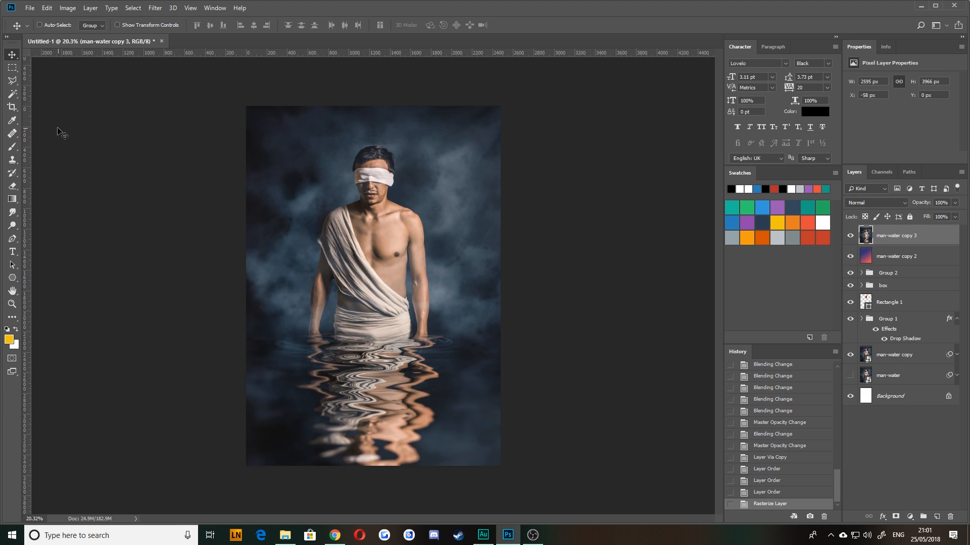
- Try softening the man's face and blindfold with the Blur tool, using a 300 px brush at 100% strength
left_click(14, 216)
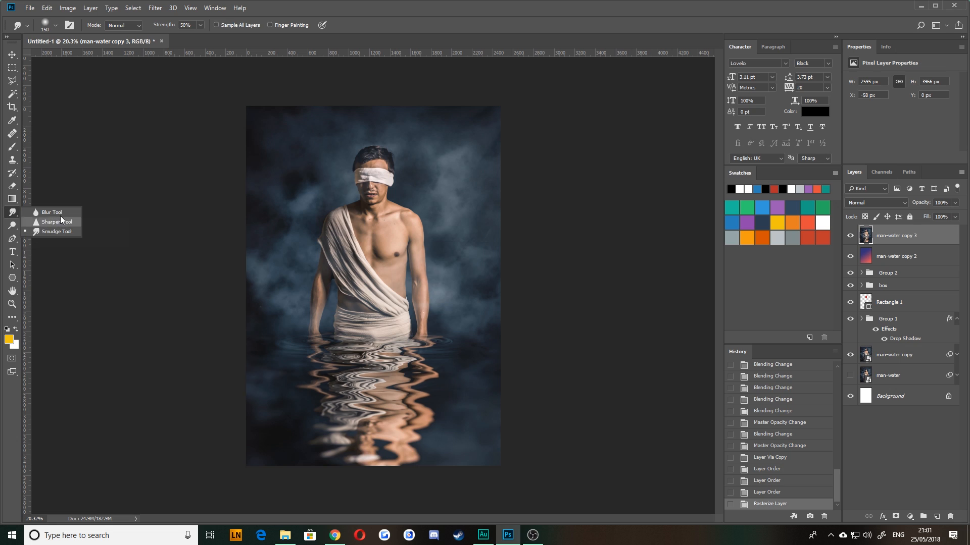
left_click(60, 213)
right_click(11, 215)
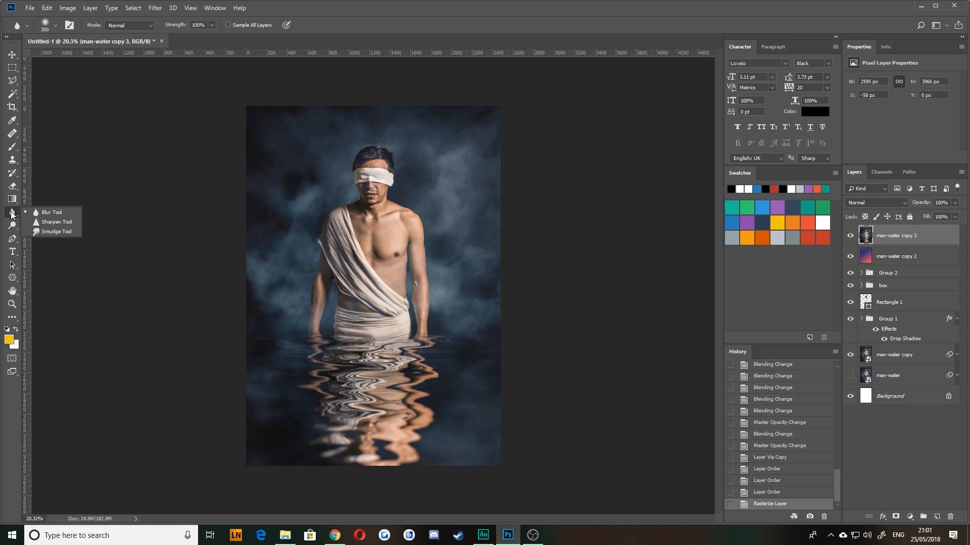
left_click(32, 212)
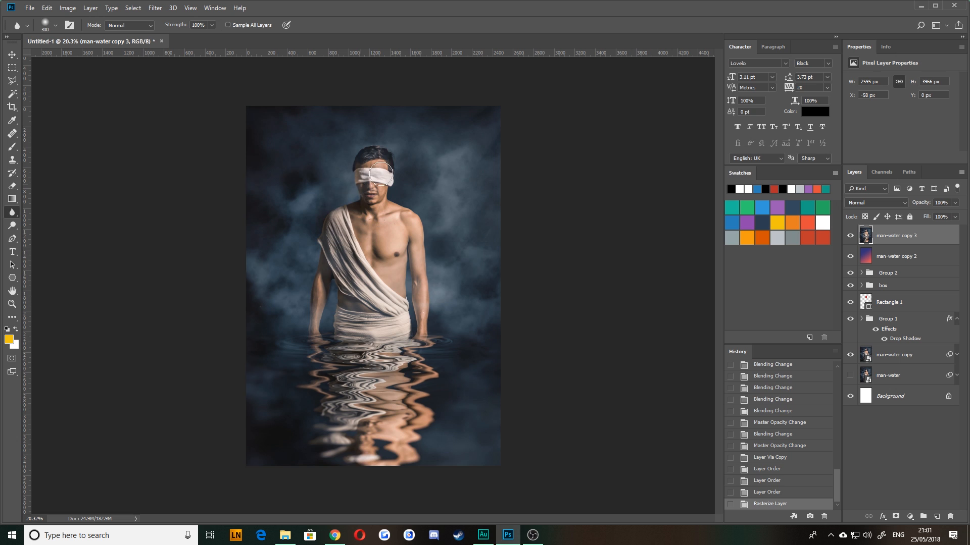
mouse_move(375, 191)
left_mouse_down()
mouse_move(361, 227)
mouse_move(369, 198)
left_mouse_up()
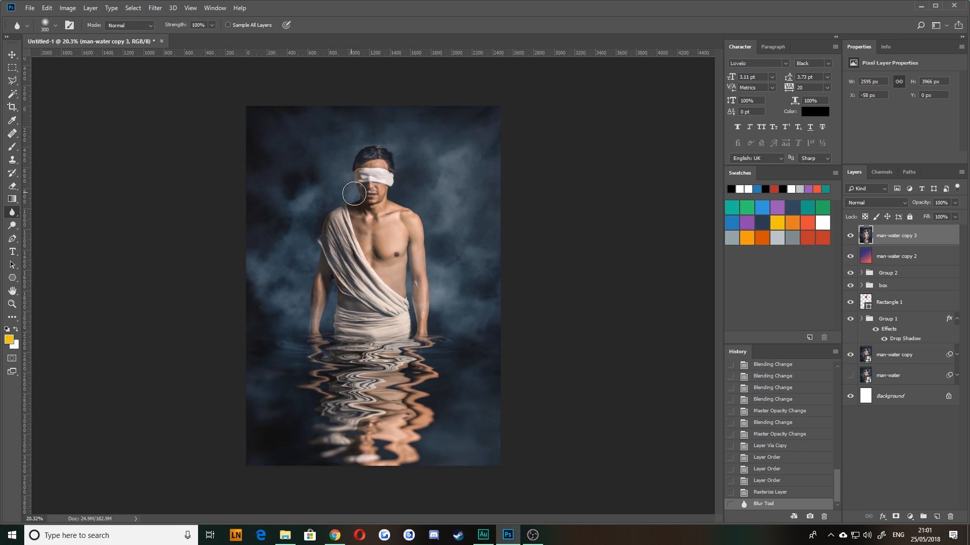
scroll(361, 195, "up", 5)
left_click_drag(325, 135, 362, 257)
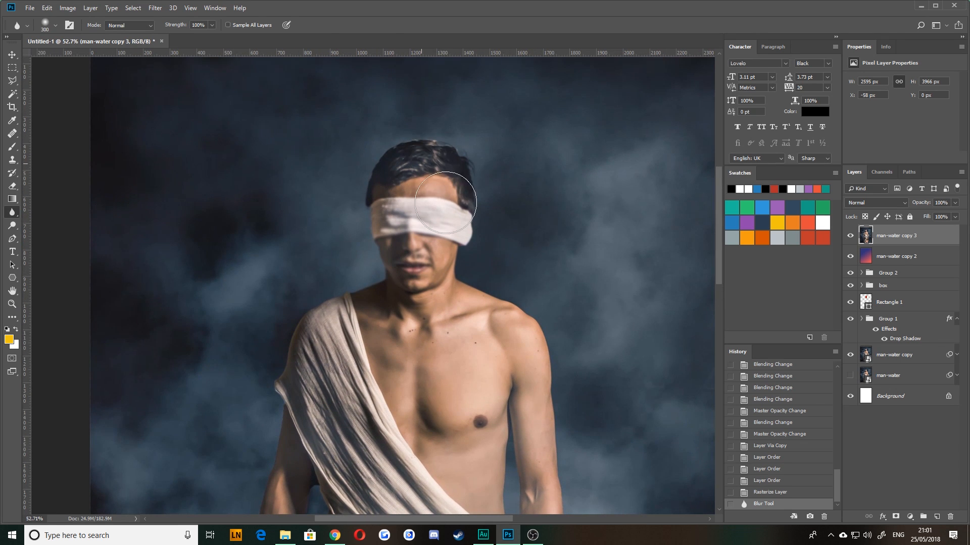
mouse_move(438, 231)
left_mouse_down()
mouse_move(425, 216)
mouse_move(423, 239)
mouse_move(394, 243)
left_mouse_up()
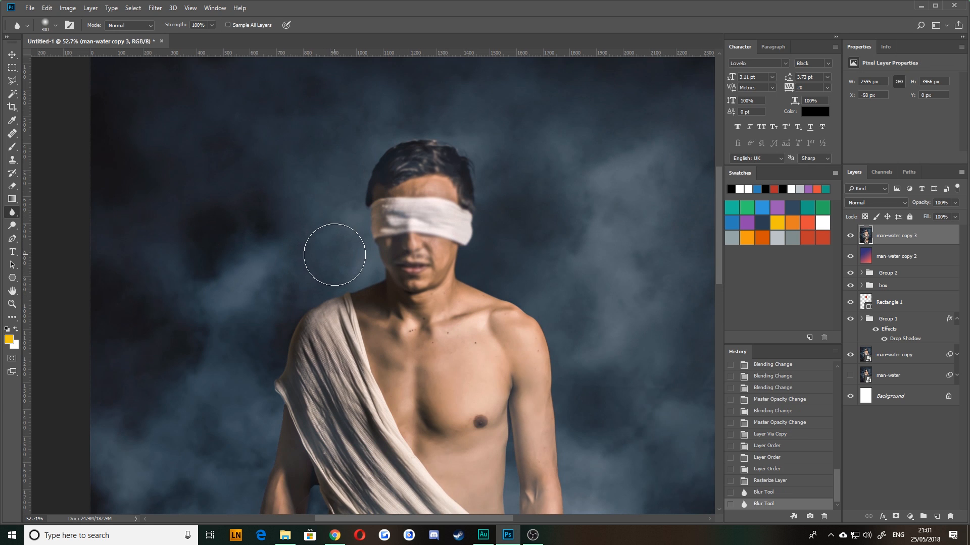
- Undo the blur strokes and return man-water copy 3 to its rasterized state
key("ctrl+z")
key("ctrl+z")
key("ctrl+z")
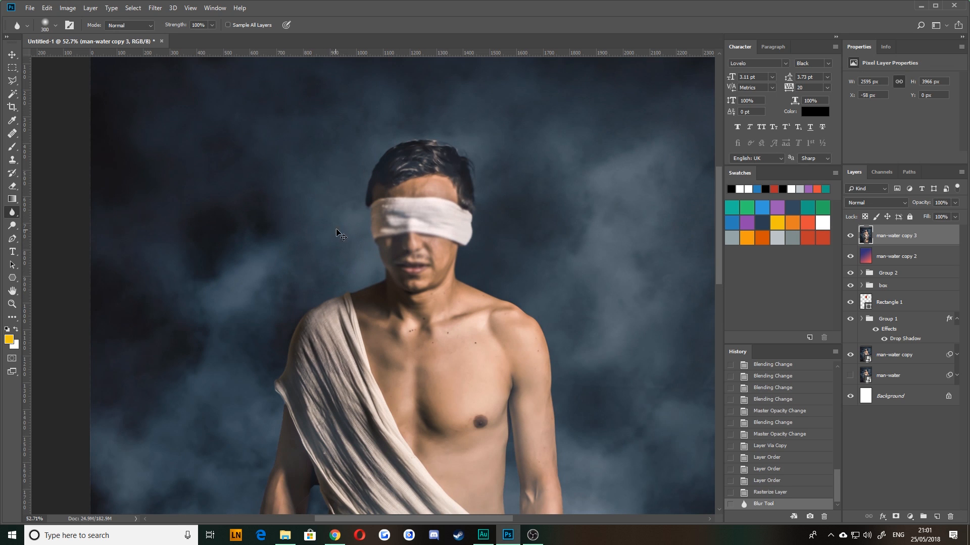
left_click(779, 493)
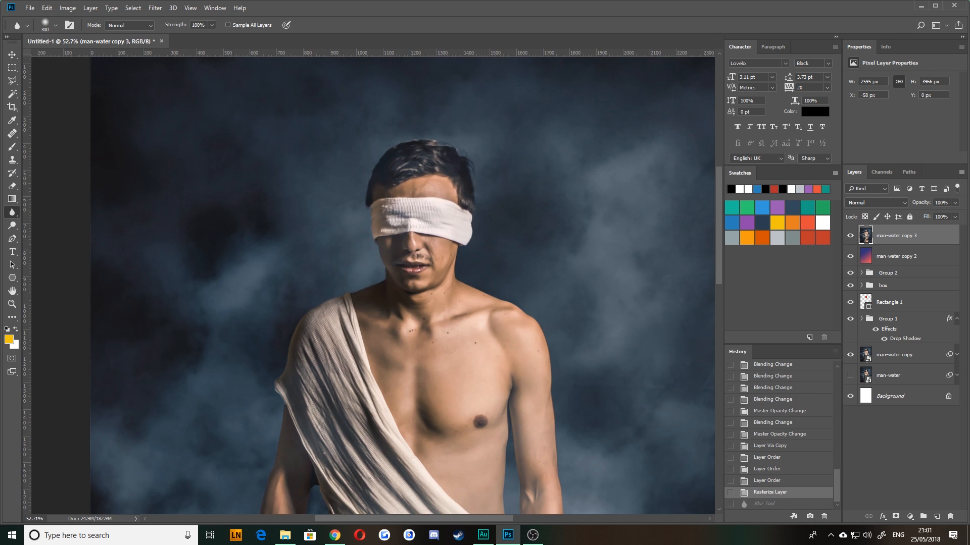
- Try sharpening the man's face and blindfold with a 500 px Sharpen tool brush at 50% strength, and revert the strokes
right_click(14, 218)
left_click(44, 223)
key("bracketright")
key("bracketright")
key("bracketright")
key("bracketright")
key("bracketright")
key("bracketright")
key("bracketright")
key("bracketright")
key("bracketright")
key("bracketright")
key("bracketright")
key("bracketright")
key("bracketright")
key("bracketright")
key("bracketright")
key("bracketright")
key("bracketright")
mouse_move(411, 227)
left_mouse_down()
mouse_move(424, 236)
mouse_move(456, 231)
mouse_move(424, 212)
mouse_move(427, 372)
mouse_move(408, 223)
left_mouse_up()
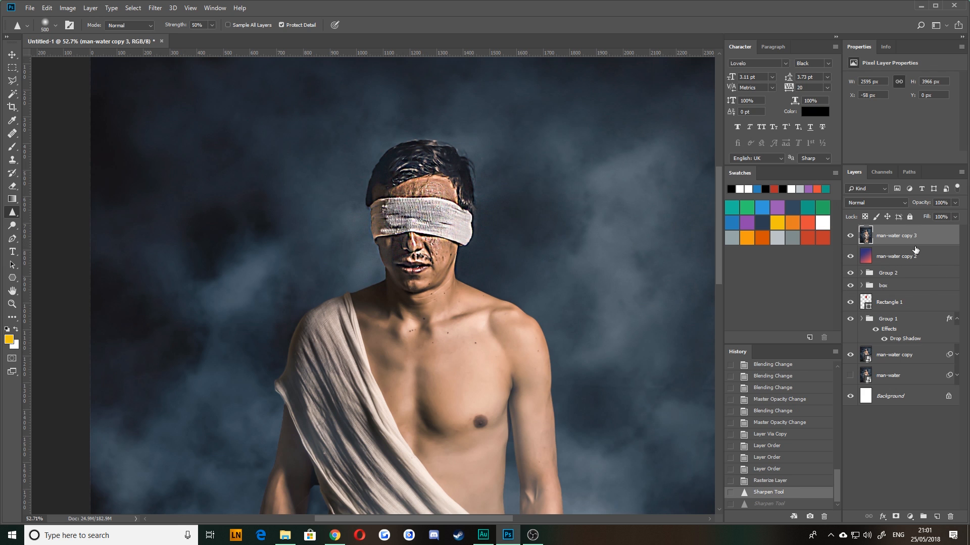
left_click(760, 484)
- Sharpen the man's draped cloth, face and blindfold with light strokes of the 500 px Sharpen tool brush
left_click_drag(441, 393, 470, 292)
mouse_move(535, 456)
left_mouse_down()
mouse_move(566, 360)
mouse_move(599, 338)
mouse_move(514, 415)
left_mouse_up()
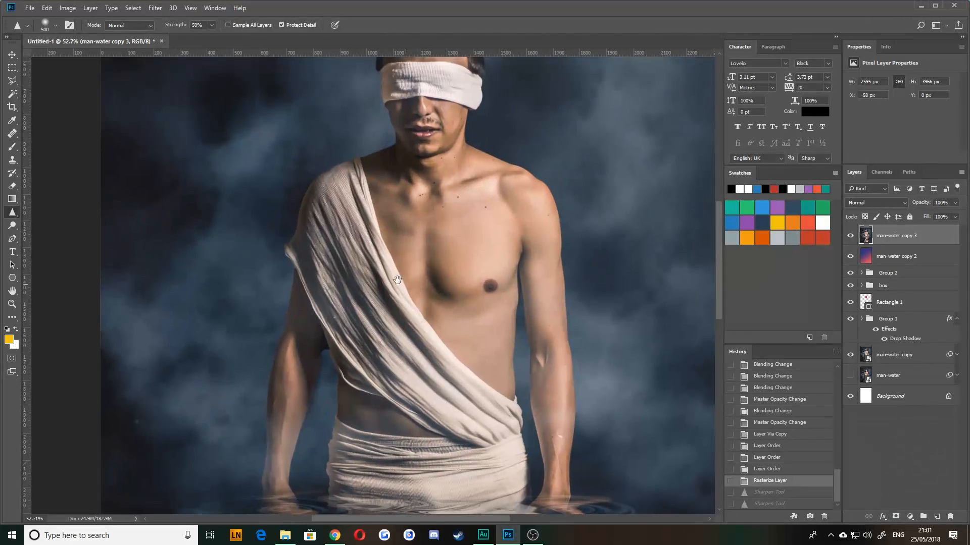
mouse_move(337, 212)
left_mouse_down()
mouse_move(450, 400)
mouse_move(400, 229)
mouse_move(417, 363)
left_mouse_up()
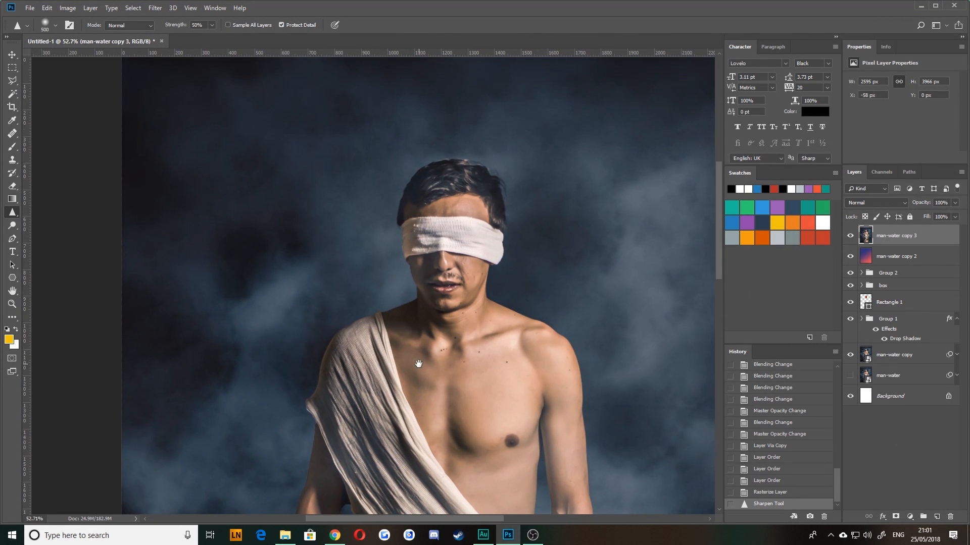
left_click_drag(454, 245, 445, 237)
mouse_move(410, 500)
left_mouse_down()
mouse_move(407, 459)
mouse_move(318, 227)
left_mouse_up()
mouse_move(280, 317)
left_mouse_down()
mouse_move(418, 326)
mouse_move(286, 321)
left_mouse_up()
left_click_drag(292, 193, 319, 235)
left_click_drag(319, 237, 383, 348)
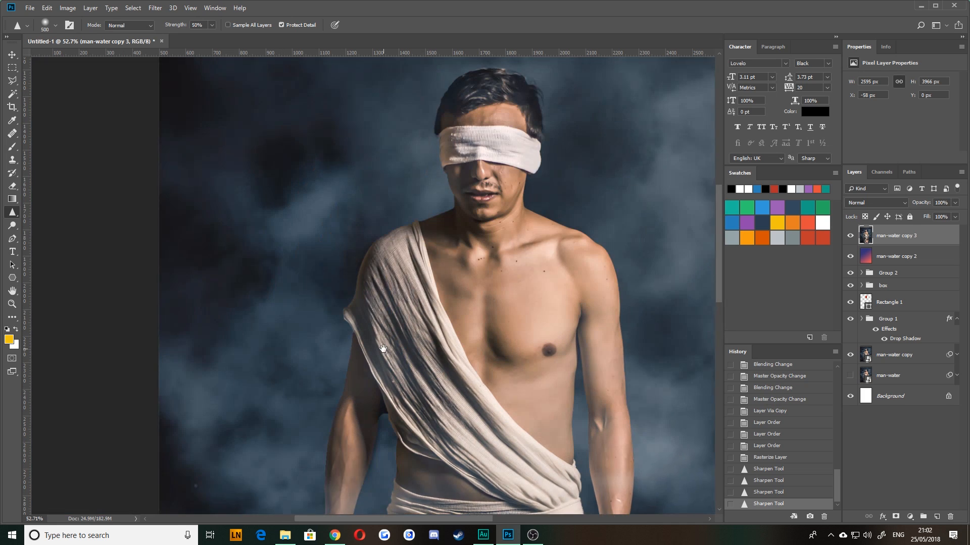
mouse_move(562, 194)
left_mouse_down()
mouse_move(548, 215)
mouse_move(542, 204)
left_mouse_up()
left_click_drag(507, 350, 374, 237)
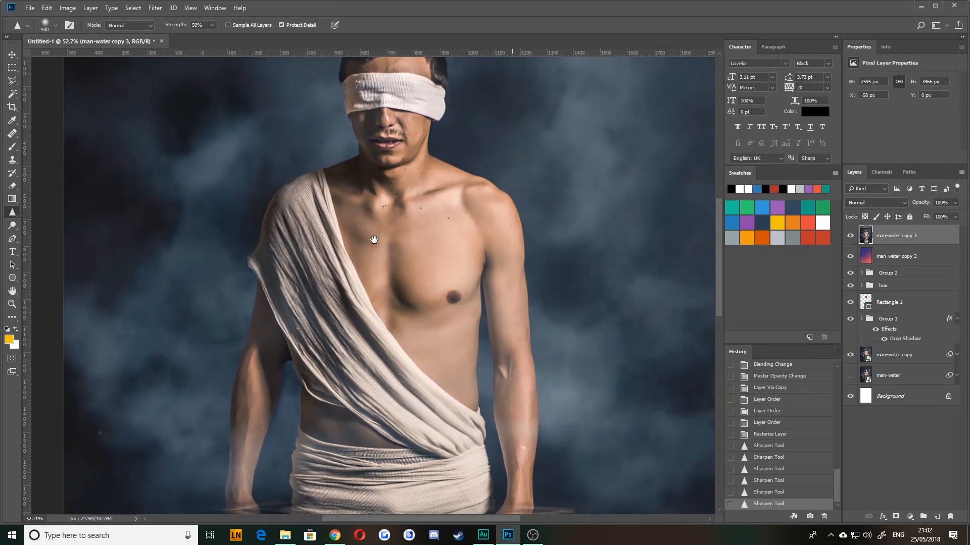
- Compare the image before and after sharpening, and revert man-water copy 3 to its rasterized state
left_click(763, 437)
left_click(765, 505)
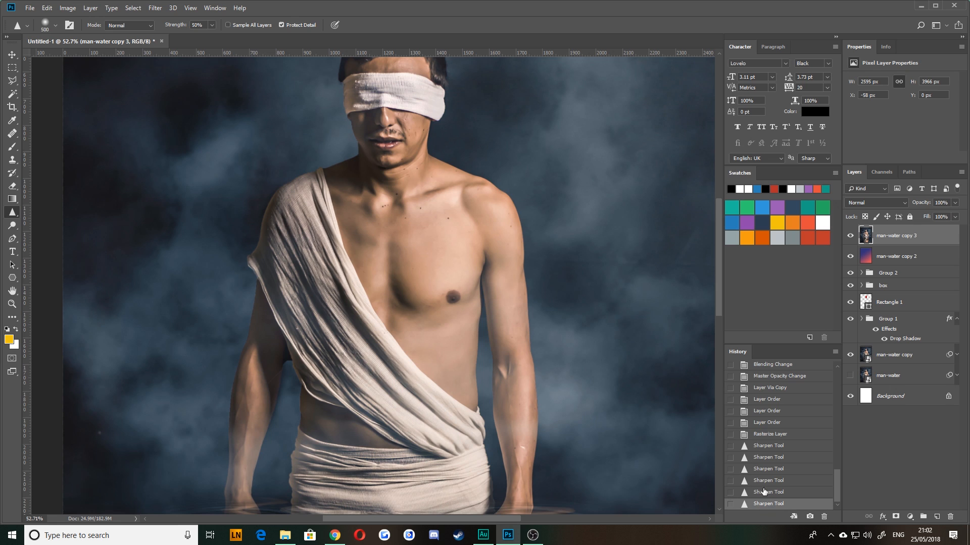
left_click(765, 436)
left_click_drag(269, 199, 346, 288)
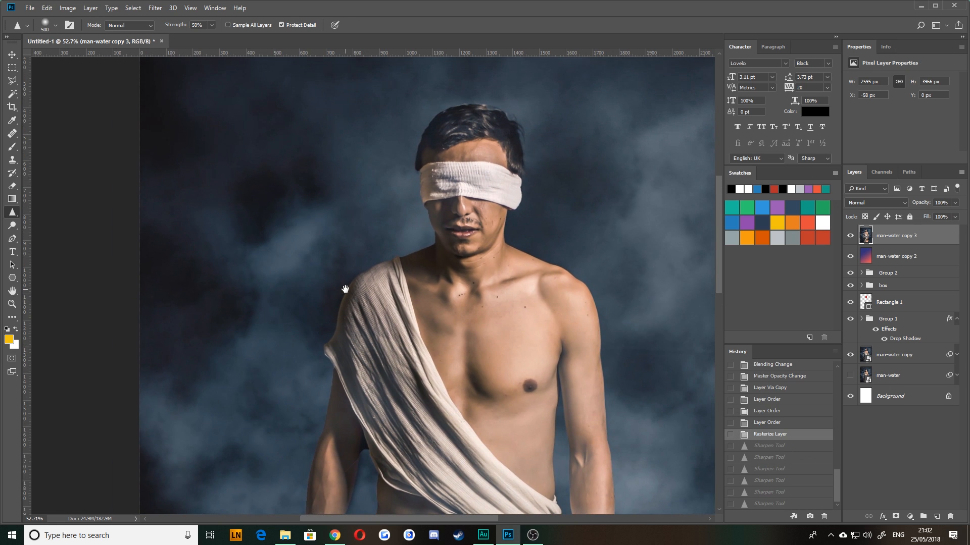
- Try the Smudge tool across the man's head and shoulder with a 150 px brush at 50% strength, and revert the smudging
right_click(12, 211)
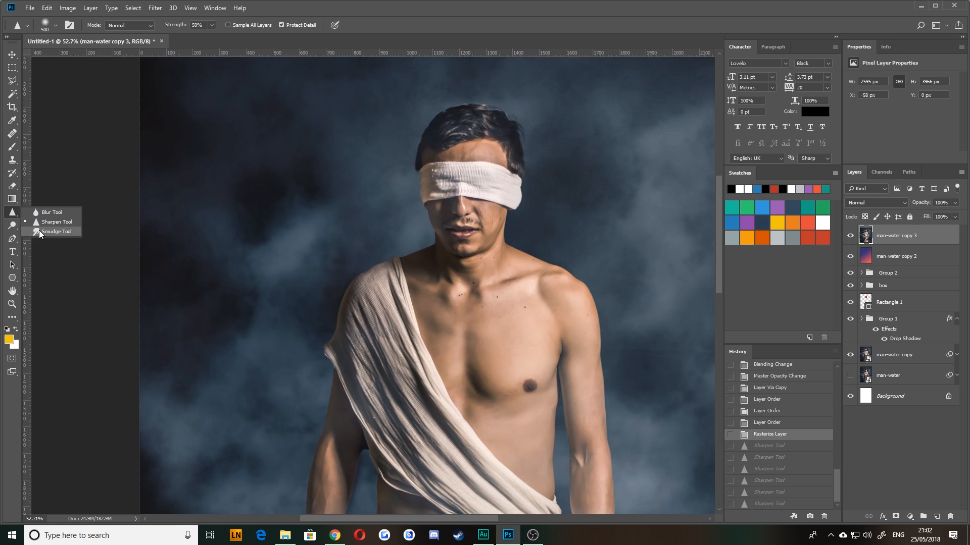
left_click(40, 231)
mouse_move(445, 191)
left_mouse_down()
mouse_move(432, 208)
mouse_move(550, 217)
mouse_move(365, 342)
mouse_move(404, 156)
mouse_move(505, 324)
mouse_move(301, 384)
left_mouse_up()
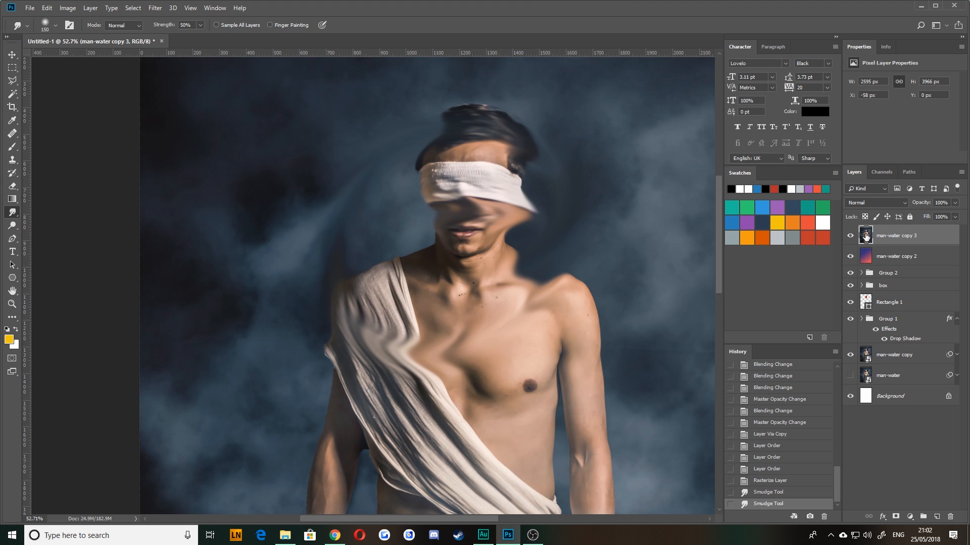
left_click(764, 483)
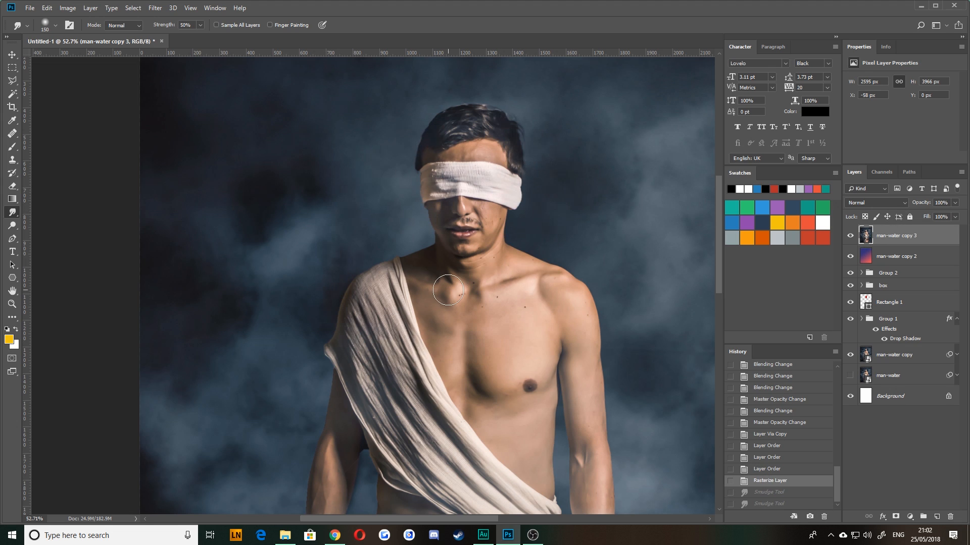
- Darken the midtones of the man's chest using a 300 px Burn tool brush at 5% exposure, and compare before and after
left_click(13, 226)
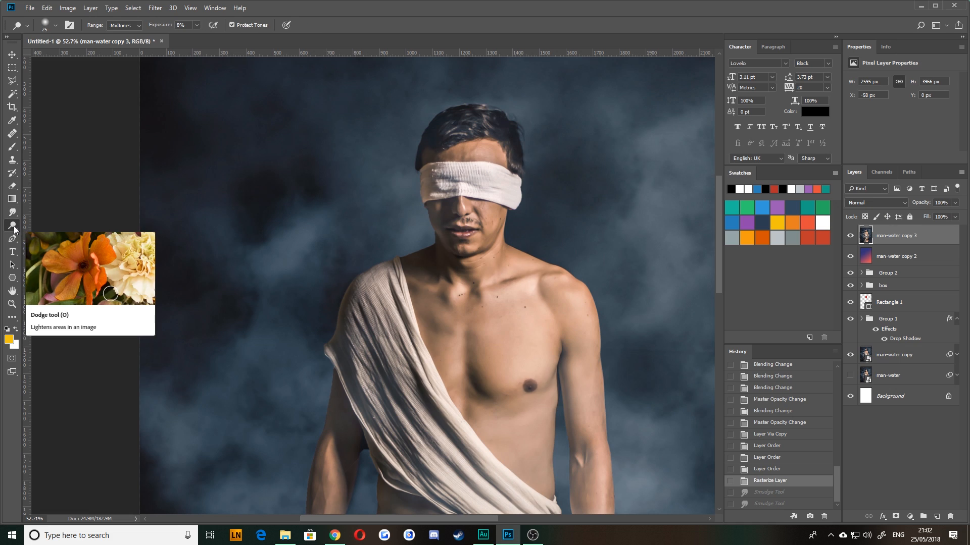
right_click(13, 227)
left_click(46, 226)
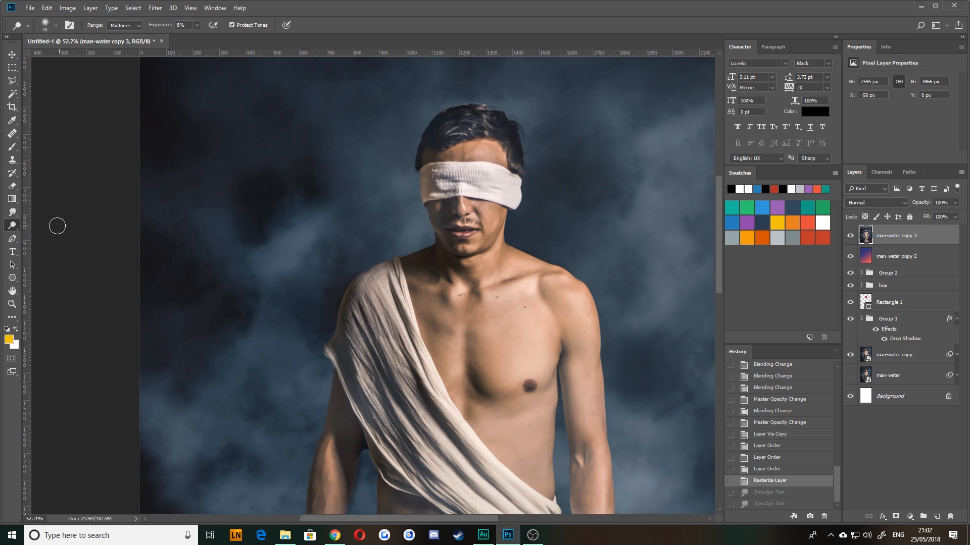
right_click(17, 228)
left_click(47, 238)
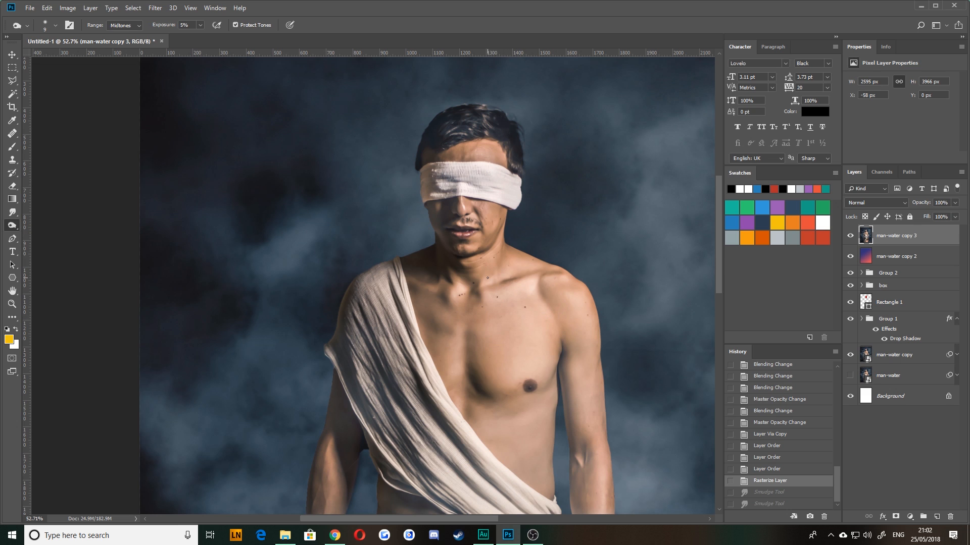
key("]")
key("]")
key("]")
key("]")
key("]")
key("]")
key("]")
key("]")
key("]")
key("]")
key("]")
mouse_move(516, 285)
left_mouse_down()
mouse_move(458, 279)
mouse_move(433, 290)
mouse_move(507, 300)
mouse_move(516, 384)
mouse_move(535, 334)
mouse_move(496, 316)
mouse_move(484, 357)
mouse_move(509, 325)
mouse_move(495, 306)
mouse_move(502, 340)
mouse_move(455, 292)
mouse_move(520, 287)
mouse_move(514, 297)
mouse_move(485, 285)
mouse_move(486, 310)
mouse_move(536, 283)
mouse_move(440, 300)
mouse_move(533, 301)
mouse_move(444, 323)
left_mouse_up()
key("ctrl+z")
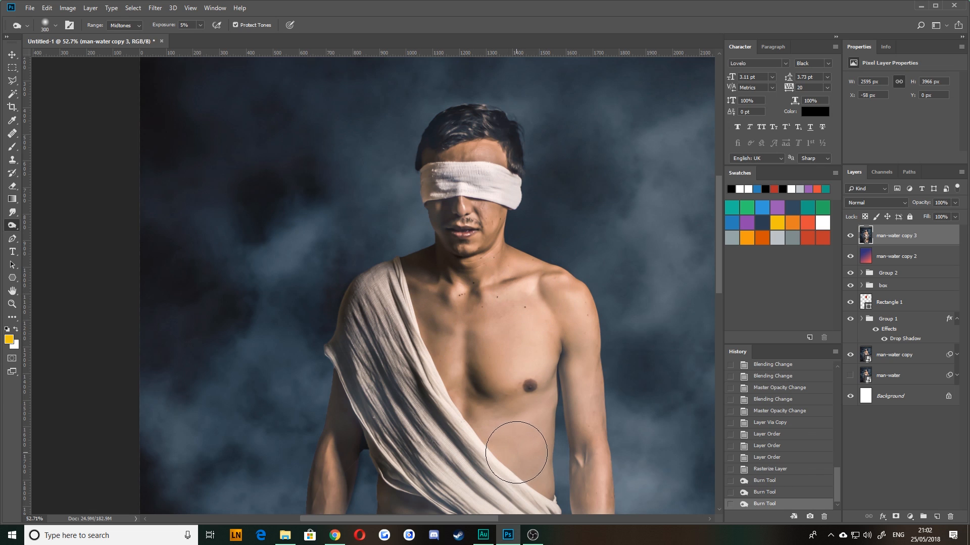
left_click(764, 468)
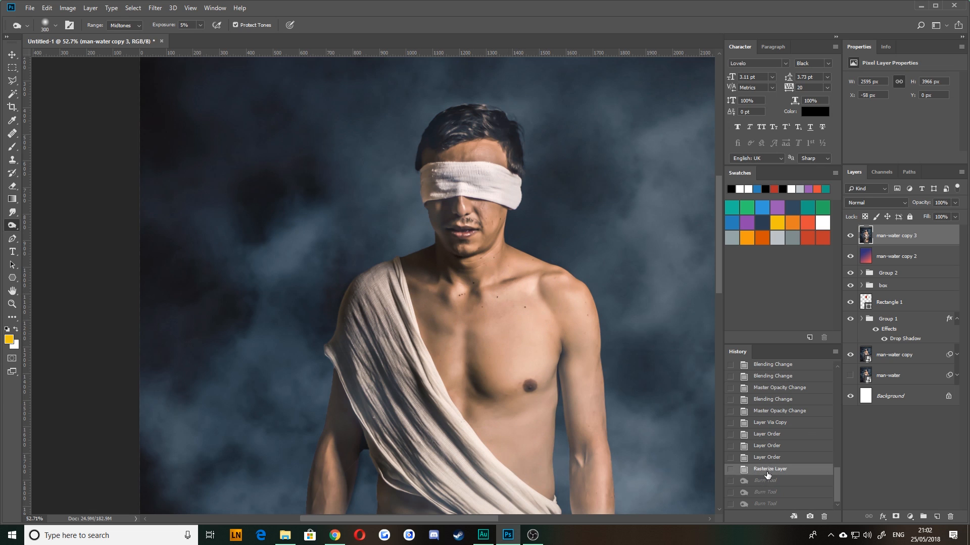
left_click(764, 503)
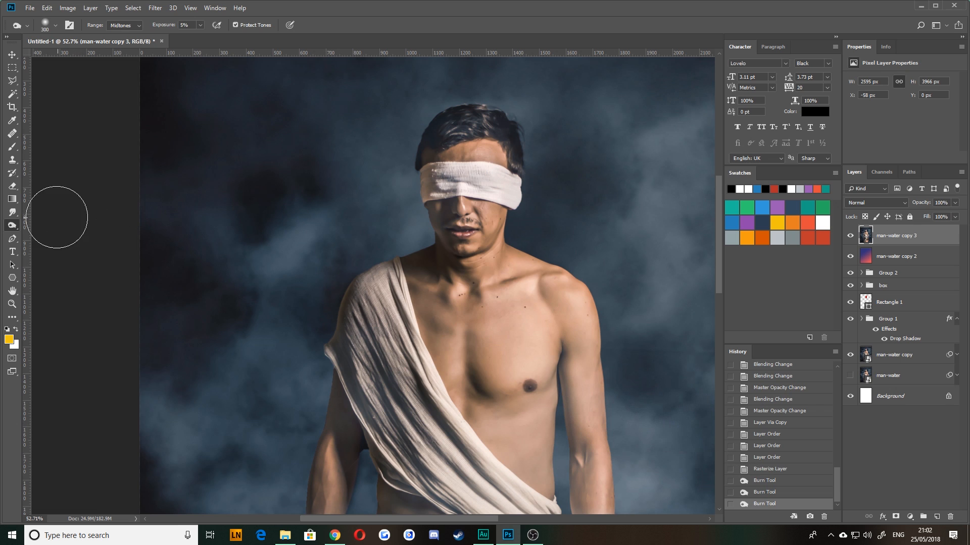
- Lighten the man's collarbone area with the Dodge tool, using a 200 px brush on midtones at 8% exposure
right_click(13, 225)
left_click(43, 223)
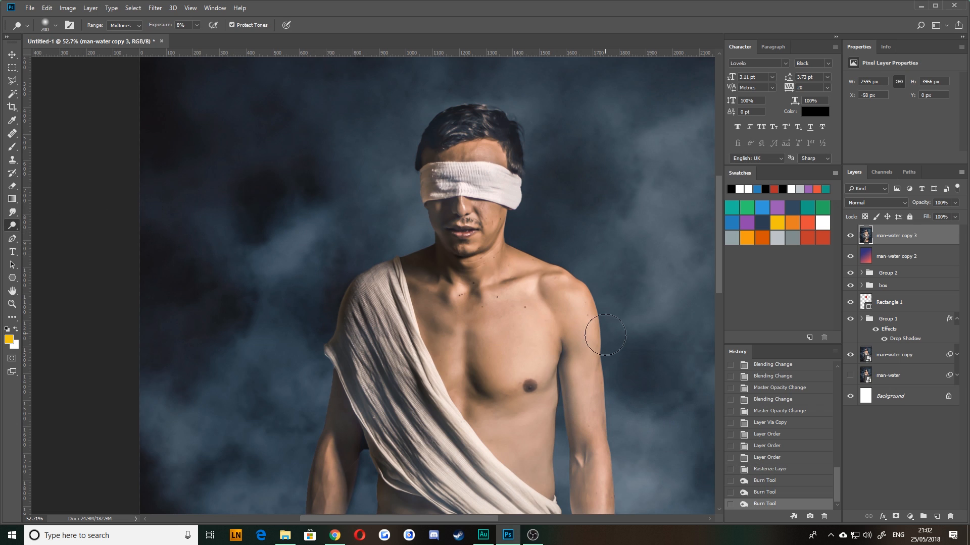
mouse_move(476, 288)
left_mouse_down()
mouse_move(513, 296)
mouse_move(498, 288)
left_mouse_up()
left_click_drag(498, 287, 511, 293)
left_click(513, 290)
left_click(515, 287)
left_click(511, 289)
left_click(513, 284)
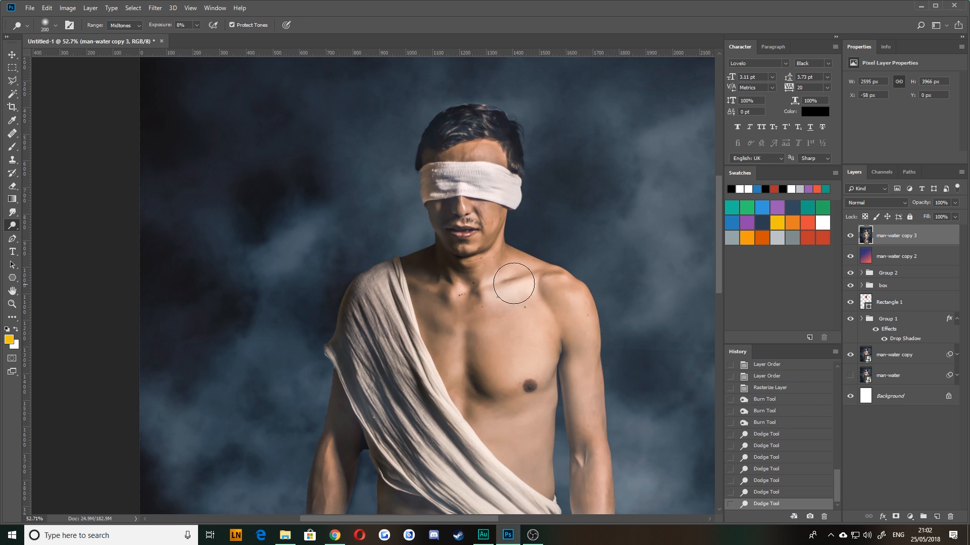
left_click(514, 283)
- Compare the chest with and without the dodging, and revert all burn and dodge strokes to the rasterized state
left_click(763, 412)
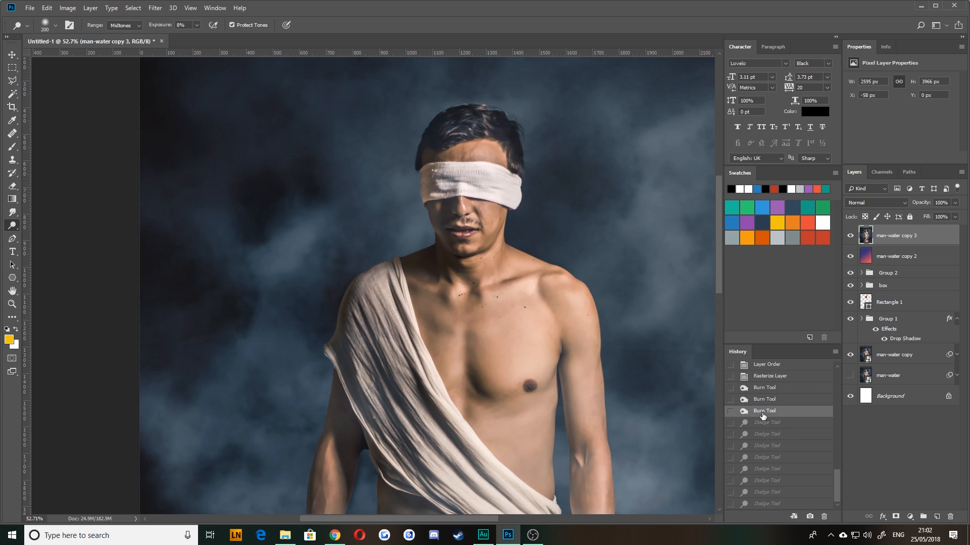
left_click(763, 502)
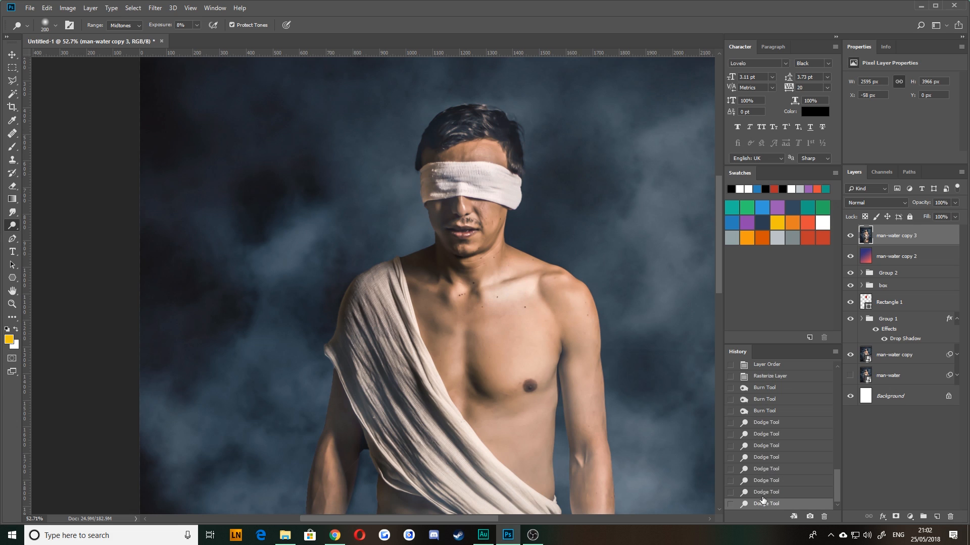
left_click(757, 378)
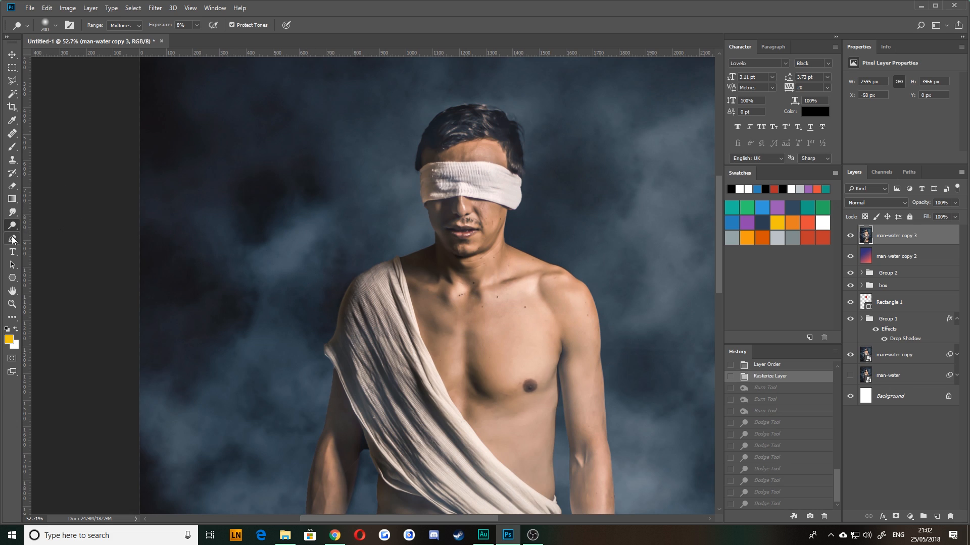
- Outline the man's head with the Lasso tool and delete that area from man-water copy 3, keeping the selection active
left_click(13, 240)
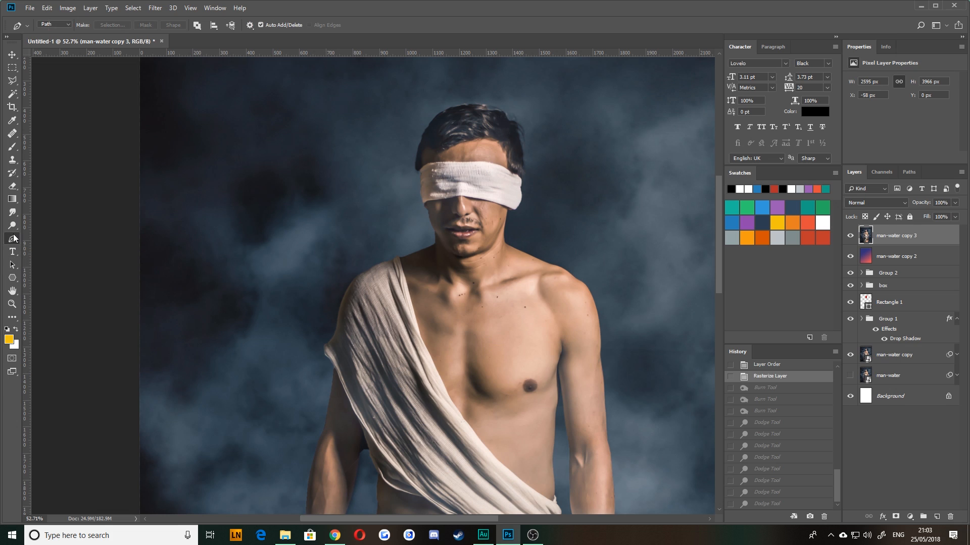
left_click_drag(12, 80, 48, 81)
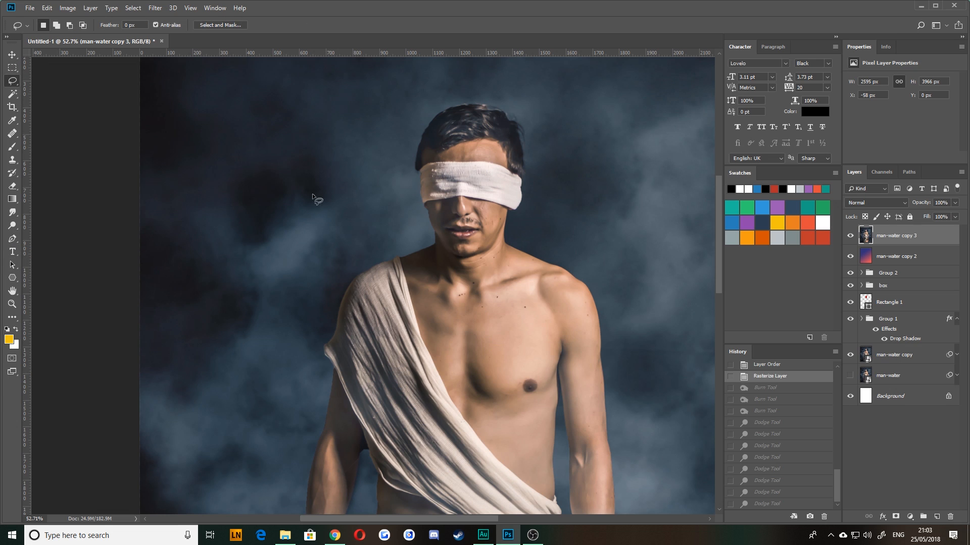
left_click_drag(415, 167, 435, 114)
mouse_move(513, 124)
left_mouse_down()
mouse_move(526, 169)
mouse_move(511, 215)
left_mouse_up()
left_click_drag(474, 258, 462, 253)
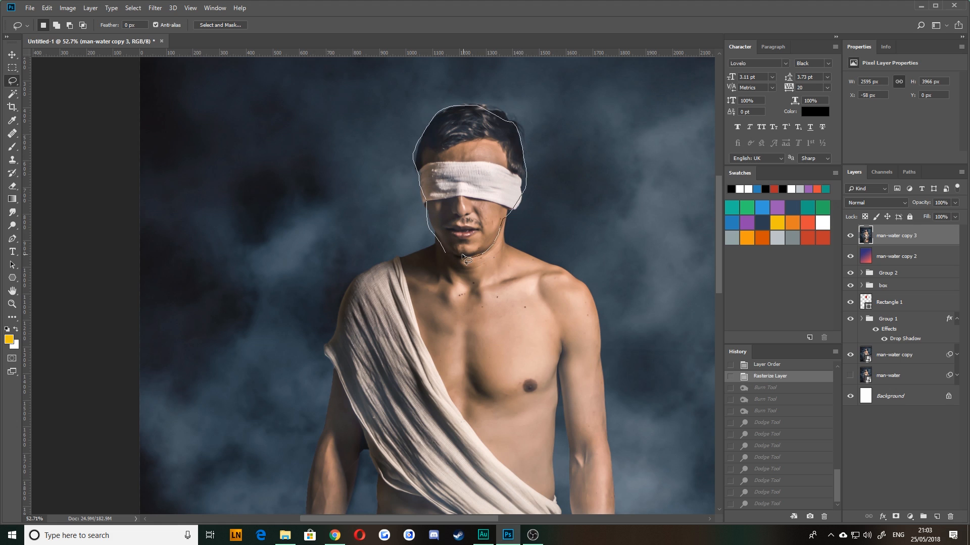
key("Delete")
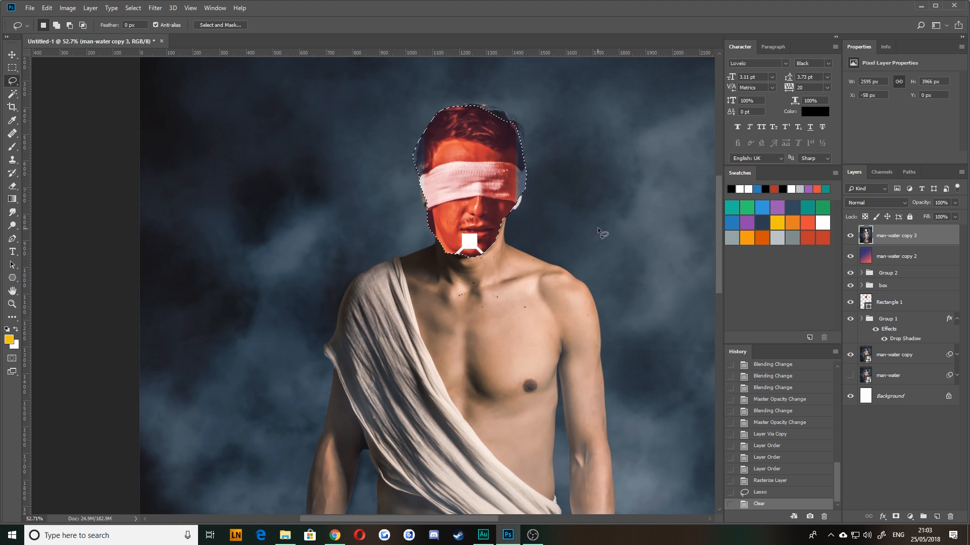
key("ctrl+d")
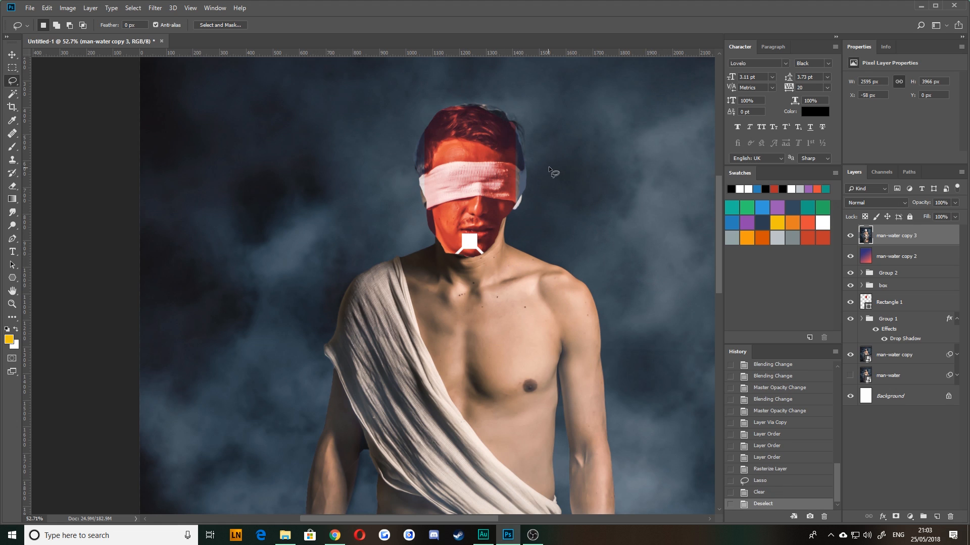
key("ctrl+z")
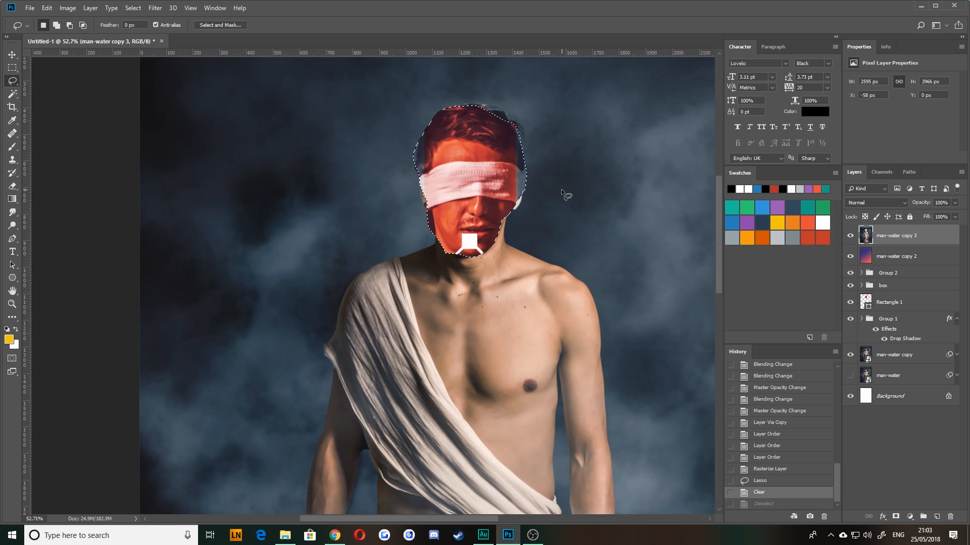
- Undo the deletion of the man's head area and remove the selection
key("ctrl+alt+z")
key("ctrl+d")
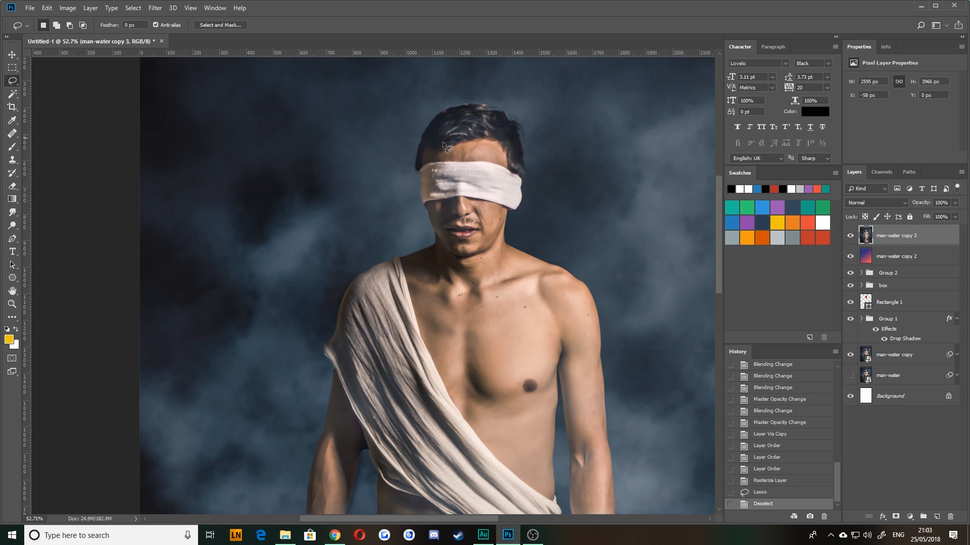
- Start a Pen tool path at the blindfold's upper-left corner below the hair and place a second anchor point just below
left_click(13, 238)
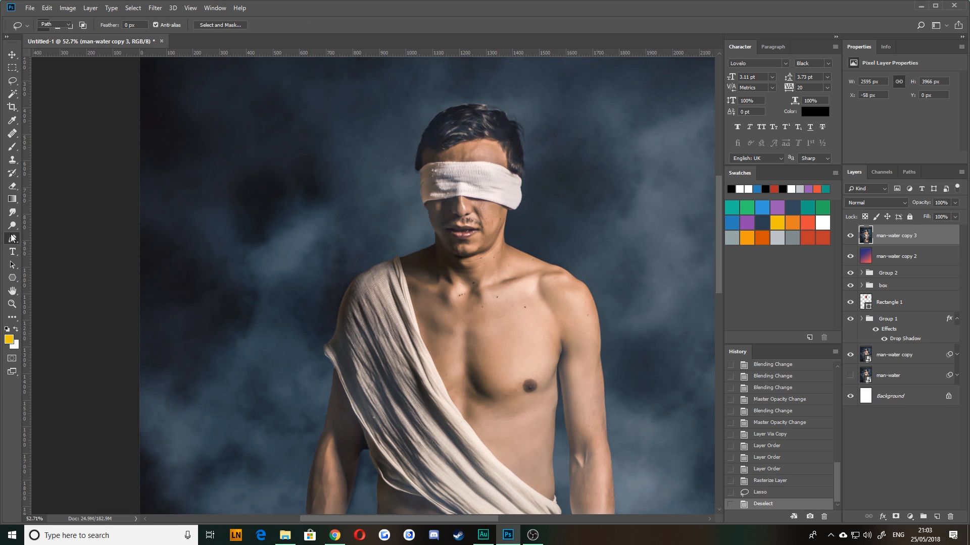
scroll(396, 279, "up", 5)
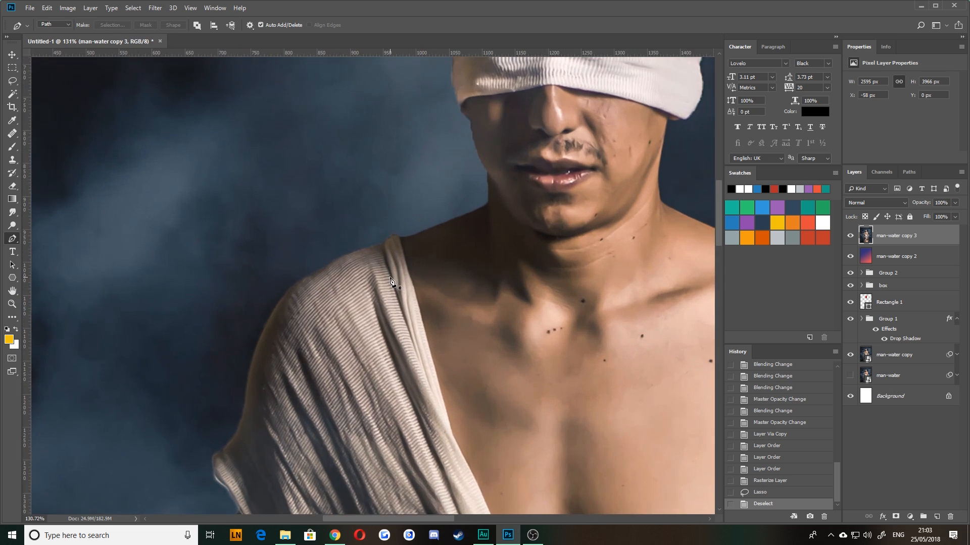
scroll(390, 278, "up", 3)
left_click_drag(542, 144, 311, 388)
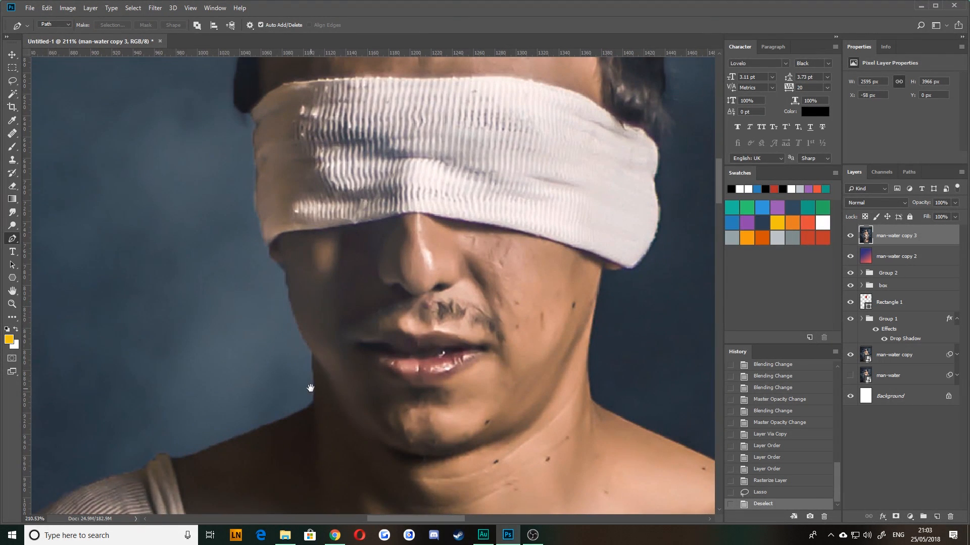
left_click_drag(466, 136, 468, 242)
left_click_drag(303, 382, 363, 202)
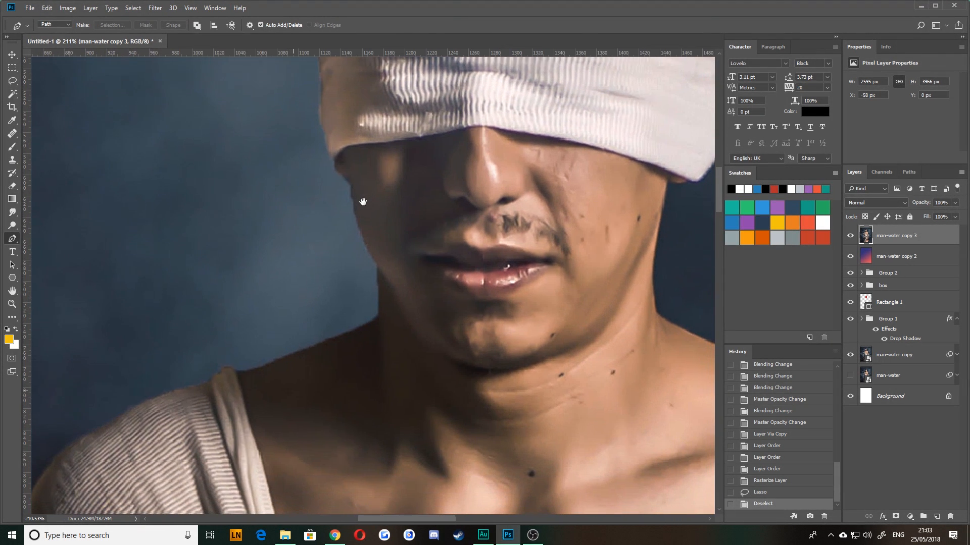
left_click_drag(441, 112, 358, 296)
scroll(257, 268, "up", 4)
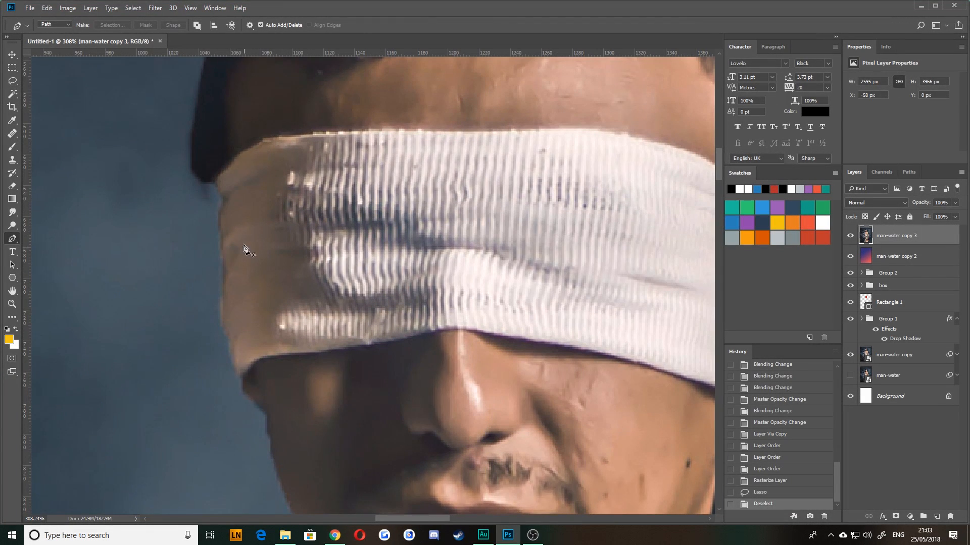
left_click(215, 180)
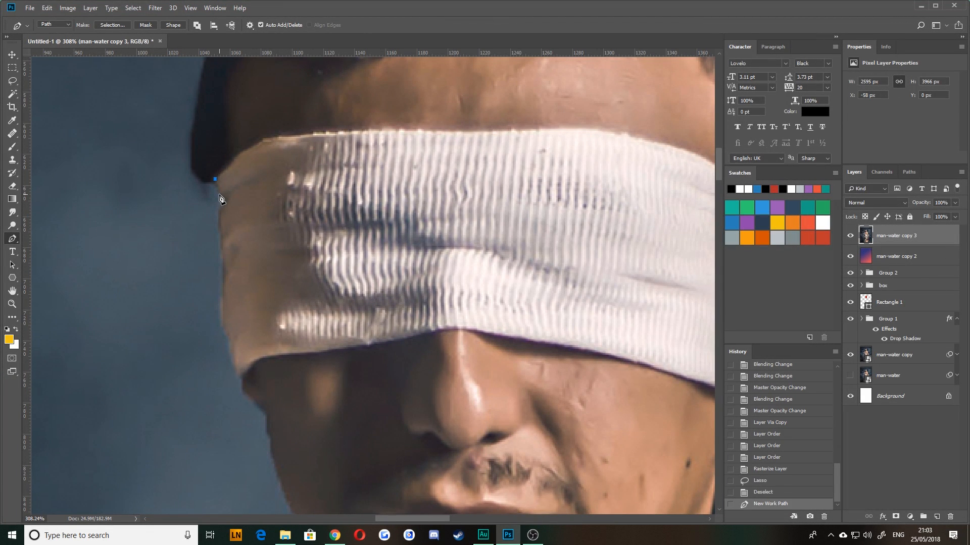
mouse_move(228, 206)
left_mouse_down()
mouse_move(240, 198)
mouse_move(242, 232)
mouse_move(221, 200)
left_mouse_up()
- Trace the blindfold's uneven left edge downwards with closely spaced anchor points
scroll(205, 222, "up", 3)
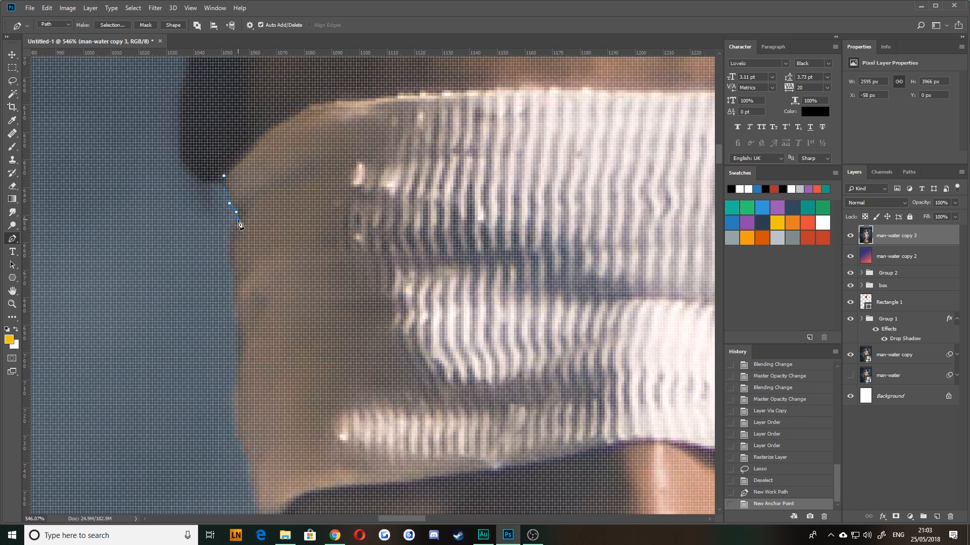
left_click(236, 225)
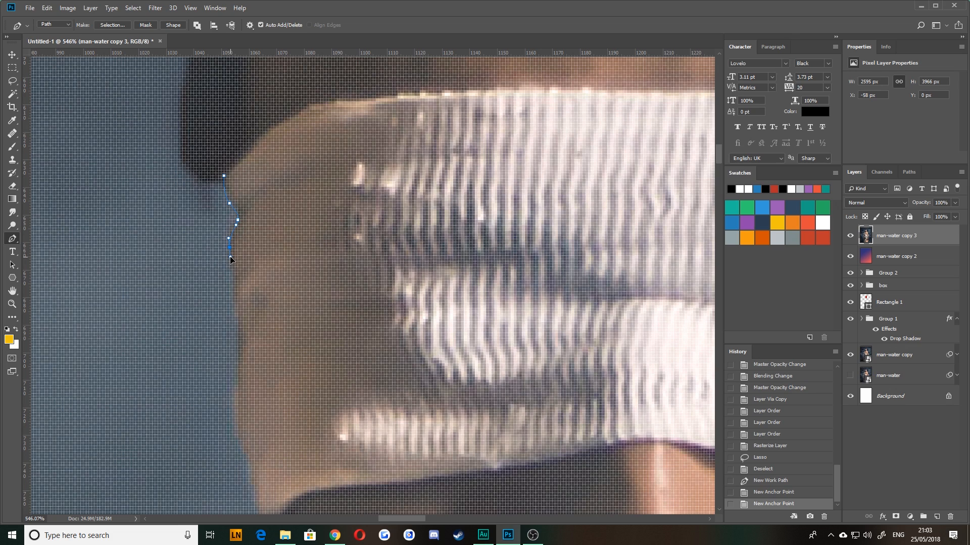
left_click_drag(230, 257, 231, 309)
left_click_drag(235, 319, 237, 326)
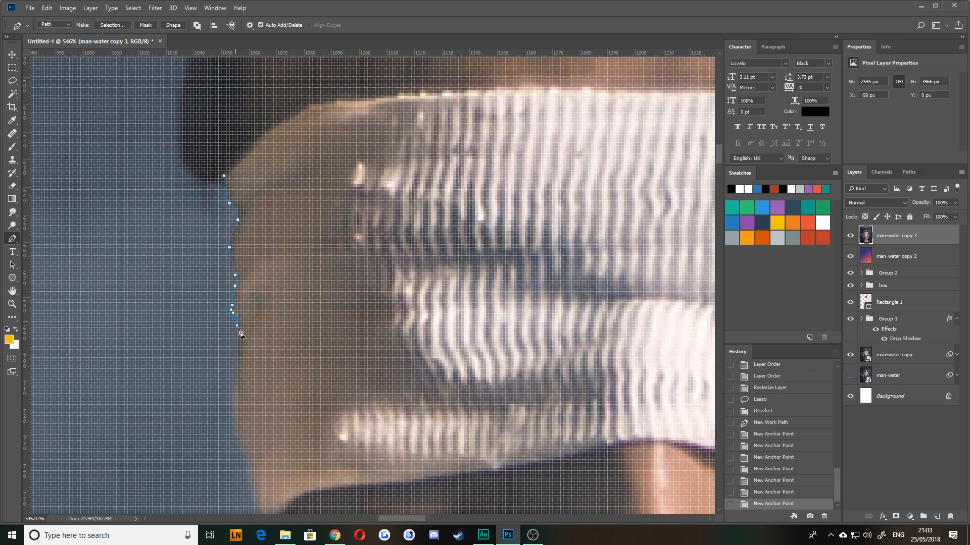
left_click(240, 330)
left_click(244, 340)
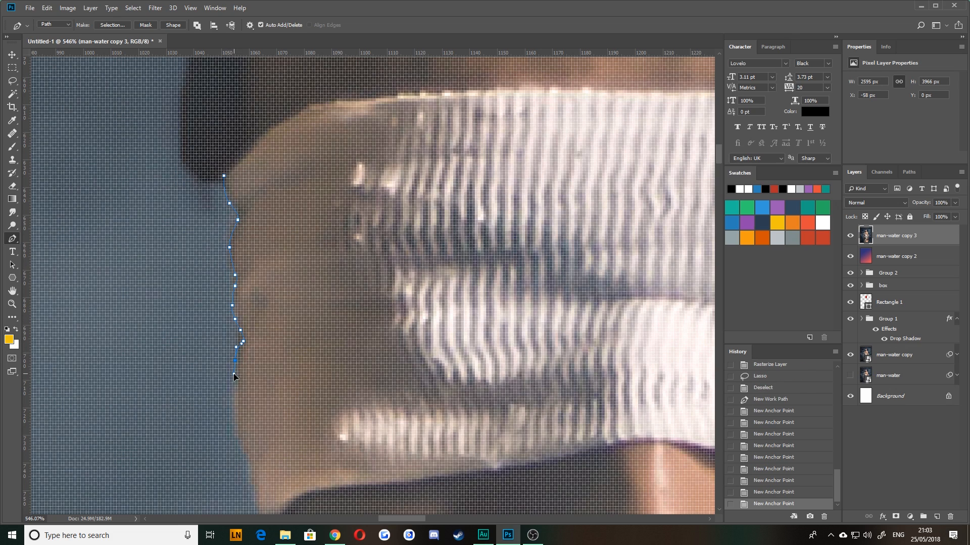
left_click_drag(234, 374, 233, 375)
left_click_drag(238, 382, 234, 390)
left_click_drag(229, 394, 234, 422)
left_click_drag(238, 433, 238, 436)
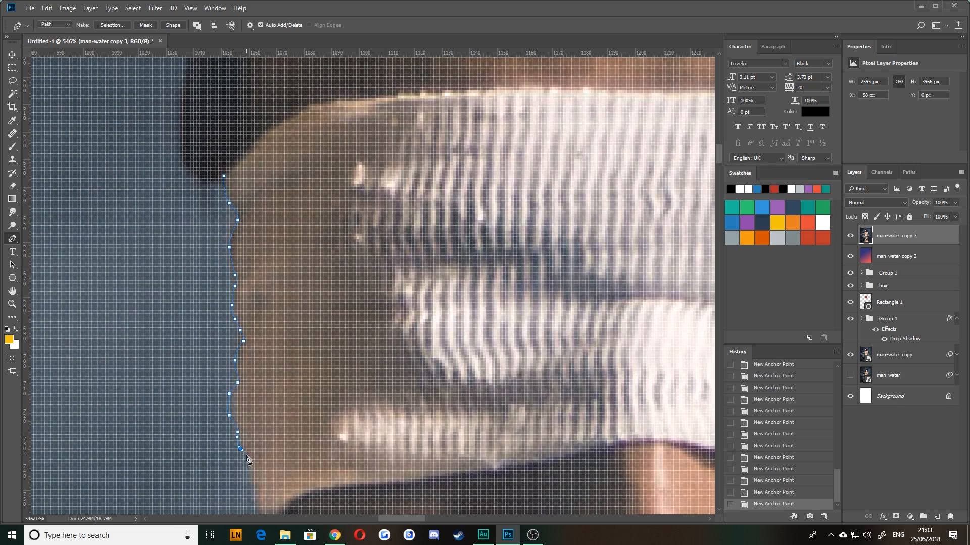
- Continue the path to the blindfold's lower-left corner, adding a curved anchor point there and adjusting its handle
scroll(256, 482, "down", 5)
left_click_drag(253, 192, 254, 199)
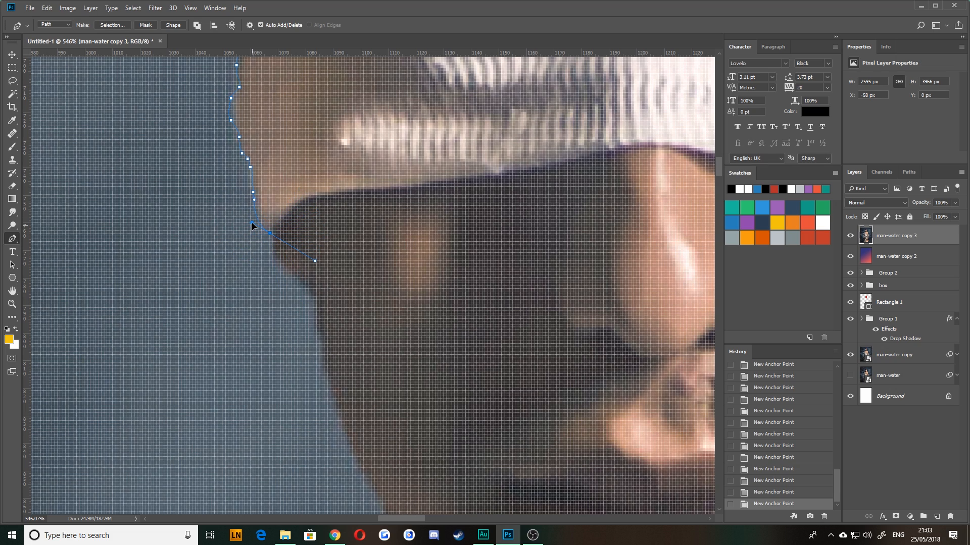
left_click_drag(253, 225, 251, 231)
- Try out various curved and straight anchor points beyond the blindfold's lower-left corner, and undo them
left_click_drag(259, 302, 310, 272)
key("ctrl+z")
left_click(465, 211)
left_click_drag(559, 284, 514, 363)
left_click(415, 250)
key("ctrl+z")
left_click(432, 247)
key("ctrl+z")
left_click_drag(496, 245, 496, 243)
left_click(438, 232)
key("ctrl+alt+z")
key("ctrl+alt+z")
key("ctrl+alt+z")
key("ctrl+alt+z")
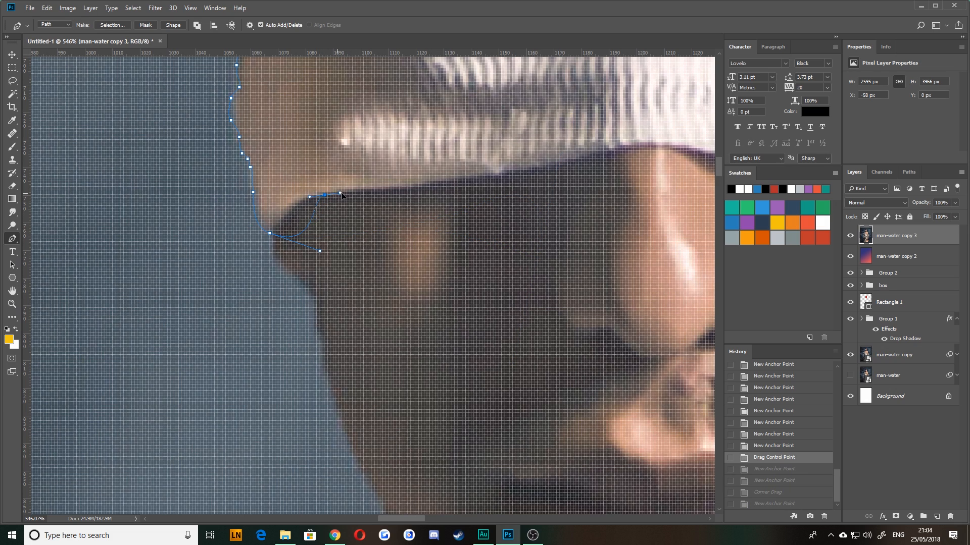
left_click_drag(340, 193, 342, 192)
key("ctrl+alt+z")
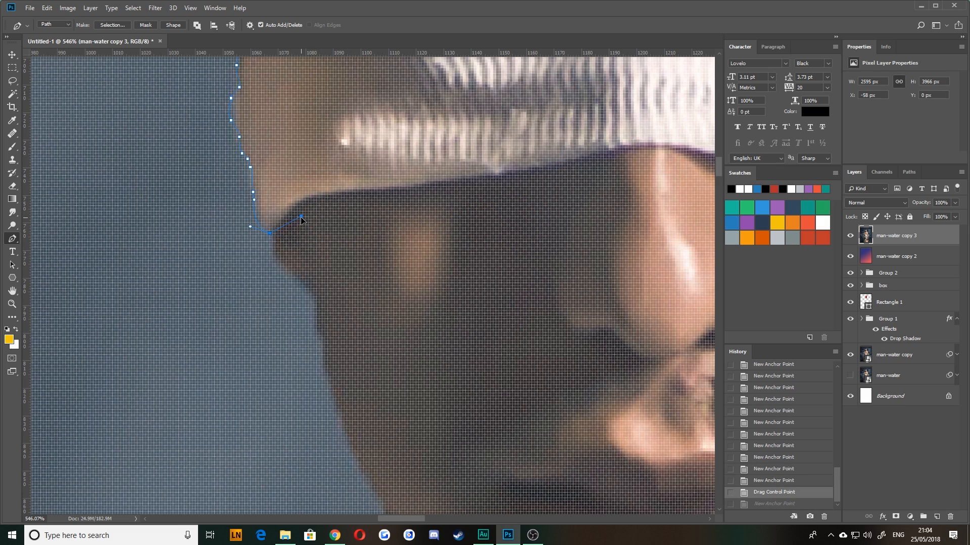
- Redirect the corner point's handle and trace the blindfold's lower edge across the nose to its lower-right corner
left_click_drag(301, 217, 296, 211)
left_click_drag(364, 192, 492, 176)
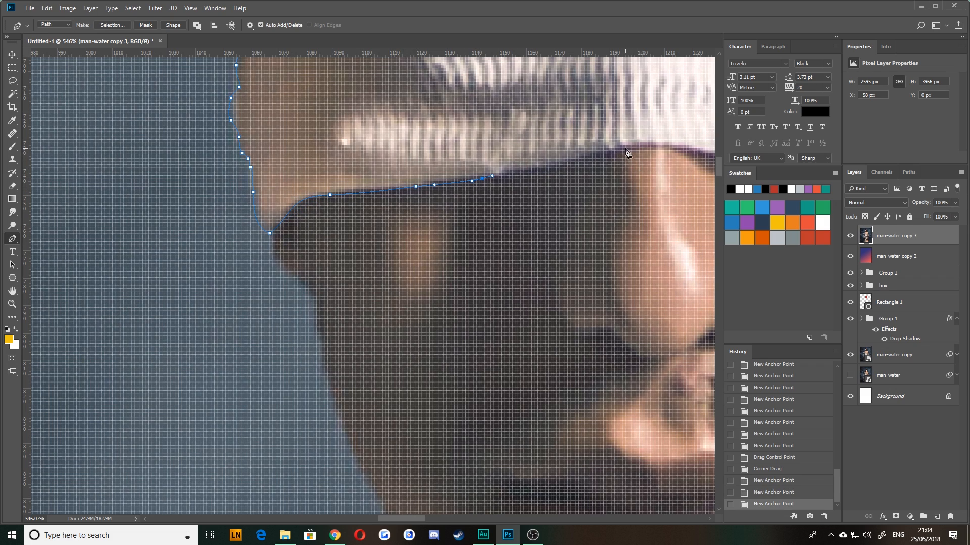
left_click_drag(672, 149, 674, 145)
left_click_drag(673, 150, 164, 206)
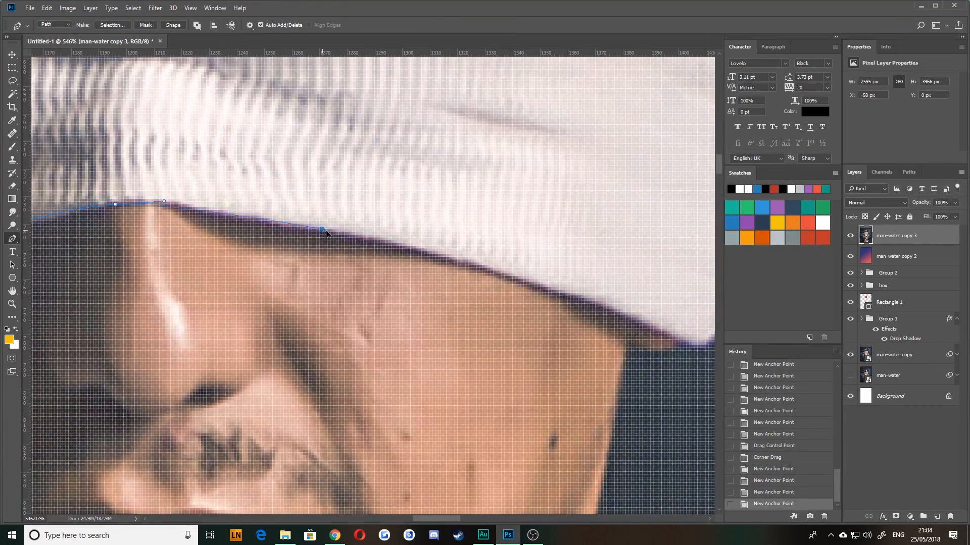
left_click(374, 241)
left_click_drag(447, 256, 468, 267)
left_click(645, 322)
left_click_drag(687, 341, 700, 345)
- Trace the blindfold's right edge upwards with curved anchor points as far as the hair
left_click_drag(658, 310, 253, 253)
left_click_drag(349, 231, 370, 187)
left_click_drag(370, 131, 379, 343)
left_click(389, 317)
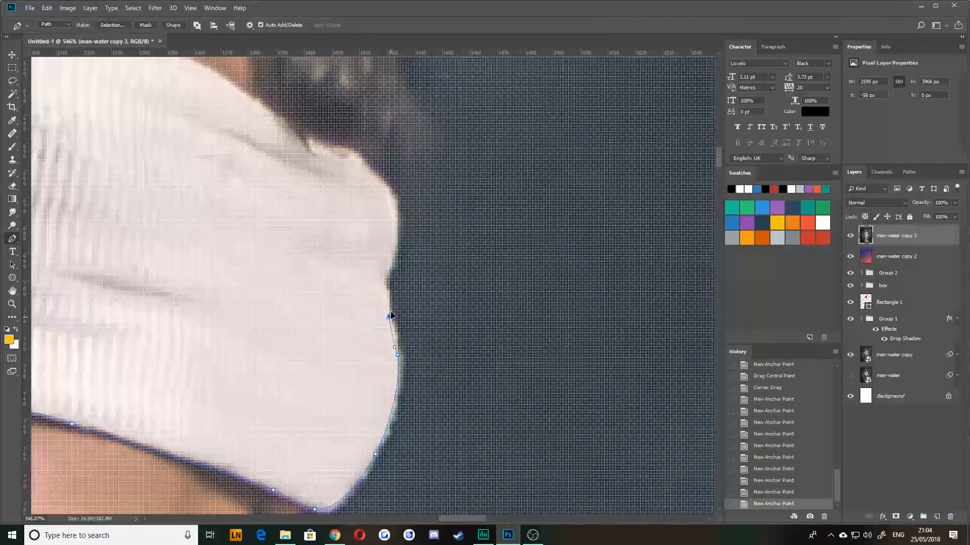
left_click_drag(384, 286, 385, 281)
left_click_drag(397, 228, 398, 210)
left_click_drag(375, 168, 363, 158)
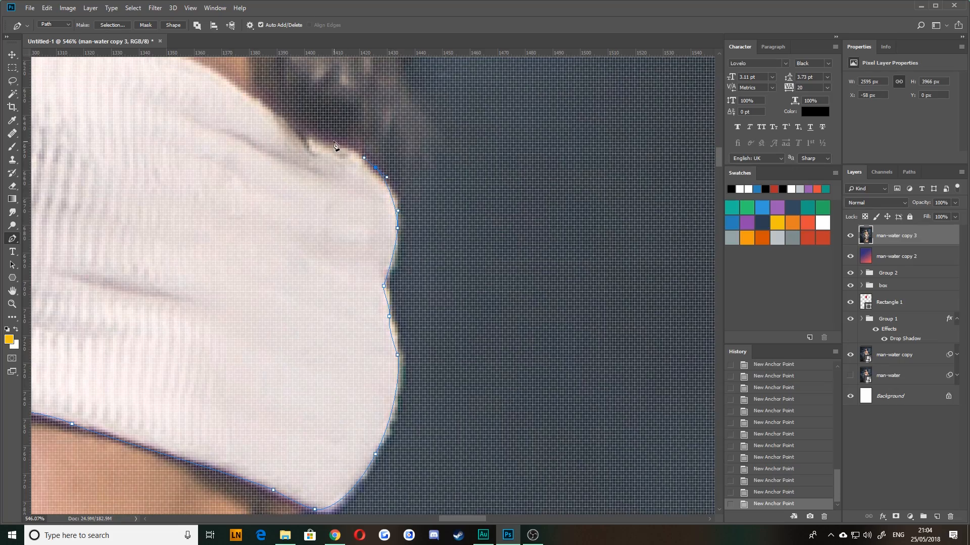
- Trace the blindfold's upper edge along the forehead back to the first anchor point and close the path
left_click_drag(247, 110, 461, 277)
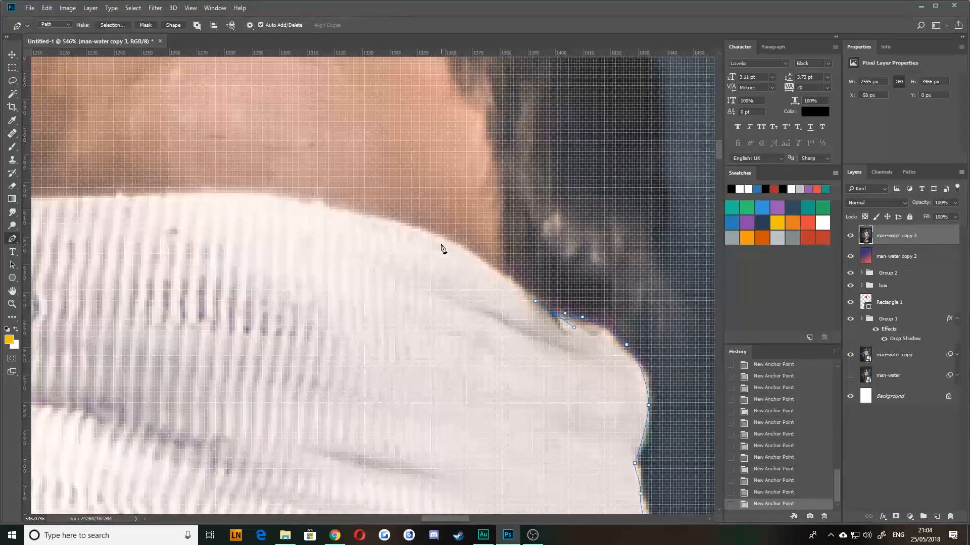
left_click_drag(436, 237, 383, 218)
left_click_drag(284, 198, 248, 194)
left_click_drag(157, 214, 596, 302)
left_click_drag(543, 283, 498, 287)
left_click_drag(384, 286, 565, 221)
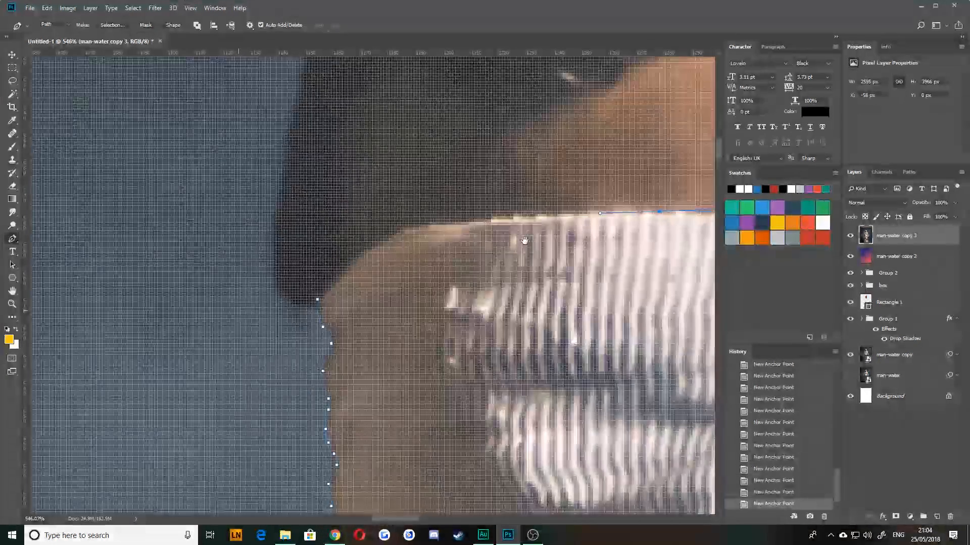
left_click_drag(463, 222, 434, 227)
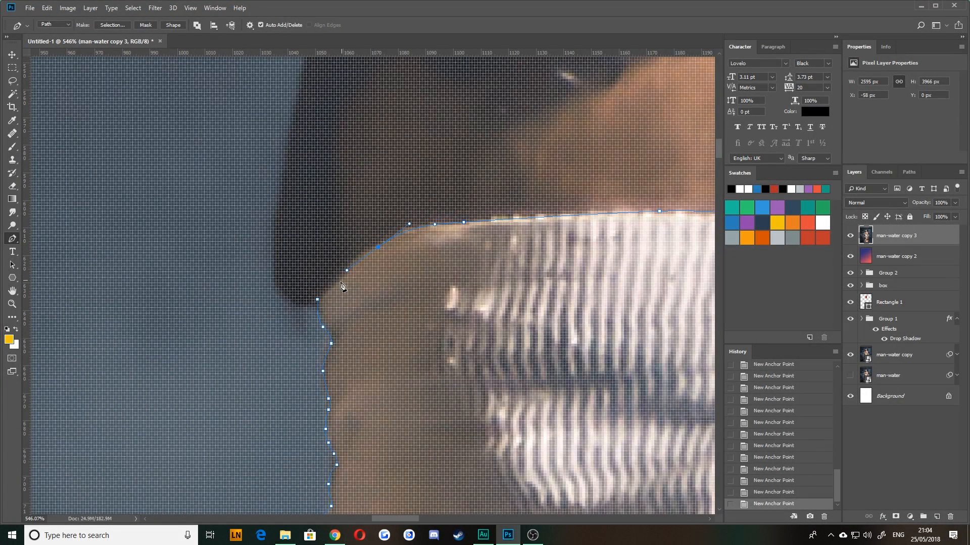
left_click(317, 300)
- Convert the blindfold path into a selection, delete that area from man-water copy 3 and deselect
scroll(439, 343, "down", 3)
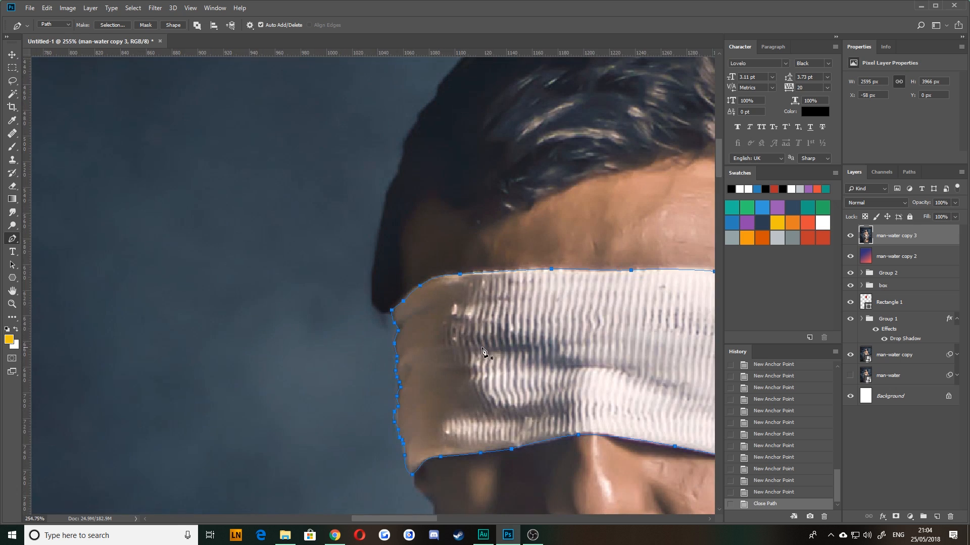
scroll(482, 348, "down", 4)
left_click_drag(544, 387, 313, 206)
right_click(345, 84)
left_click(379, 126)
key("Return")
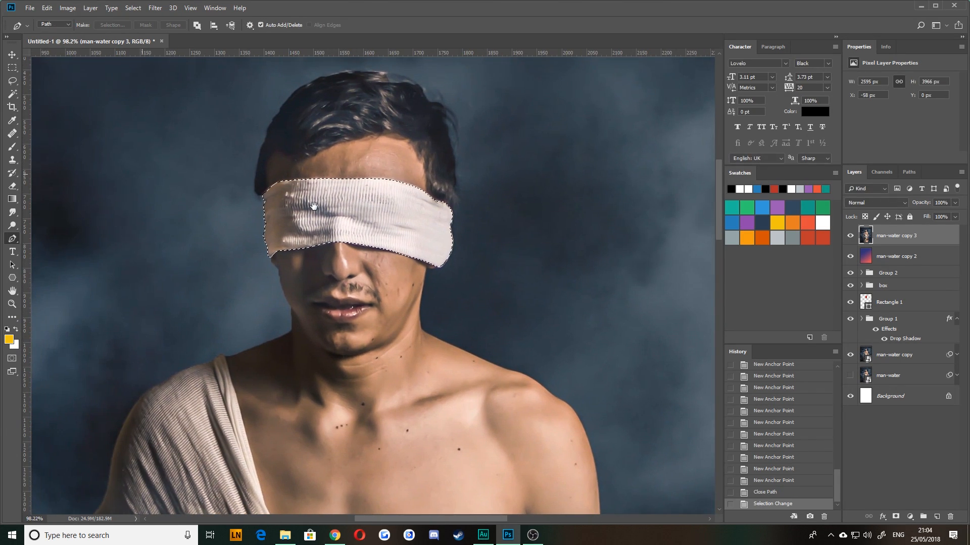
key("Delete")
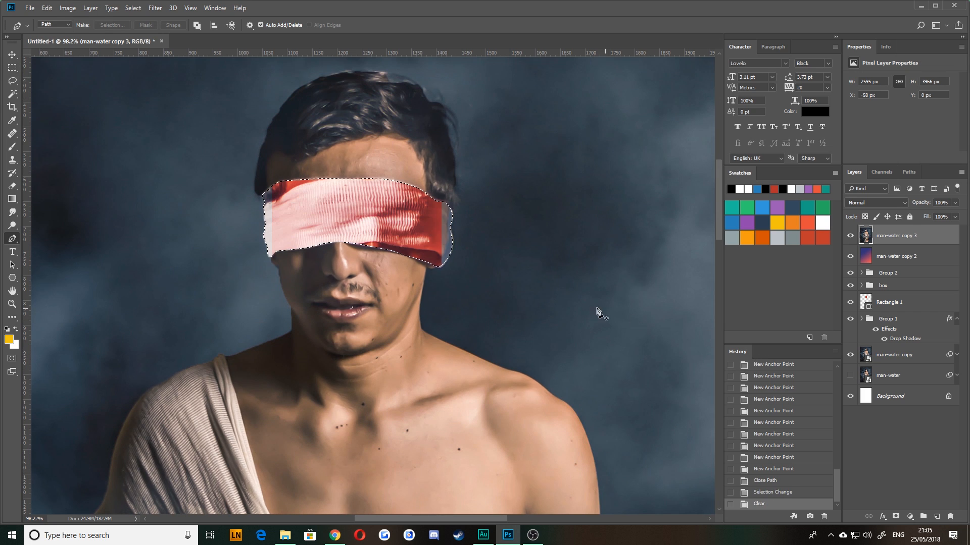
key("ctrl+d")
scroll(466, 331, "down", 3)
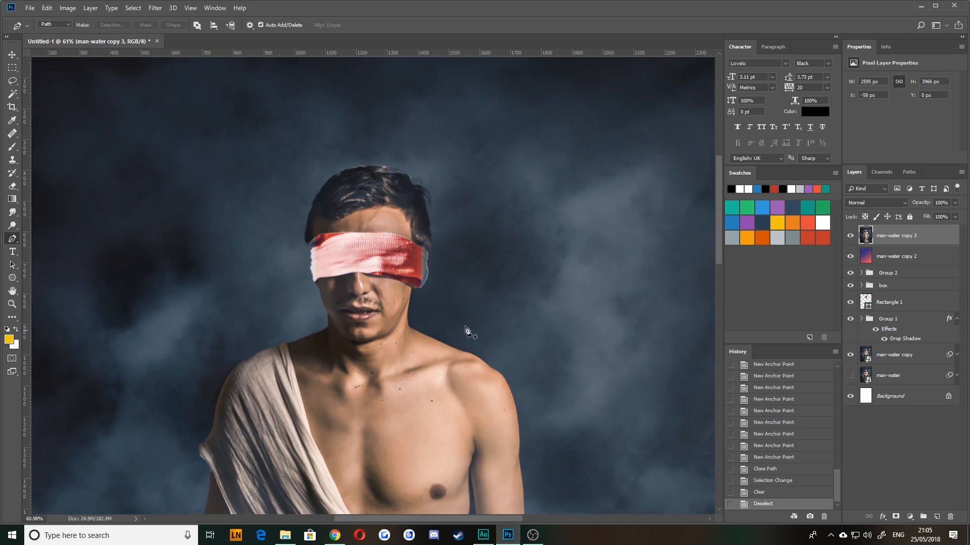
- Undo the blindfold deletion and the selection, going back to the closed path
key("ctrl+alt+z")
key("ctrl+alt+z")
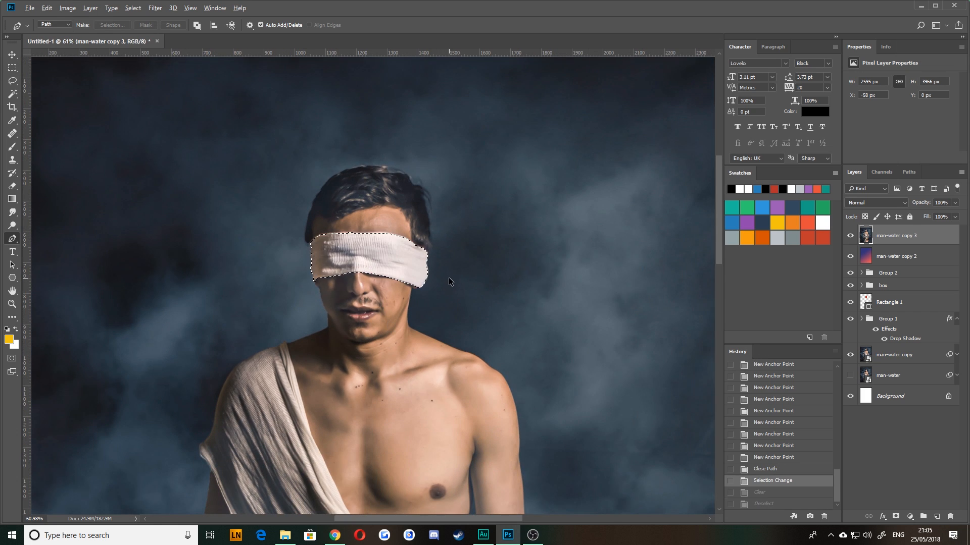
key("ctrl+alt+z")
- Fill the blindfold path with a solid light blue colour in Normal mode at 100% opacity, and dismiss the path
left_click_drag(260, 240, 325, 251)
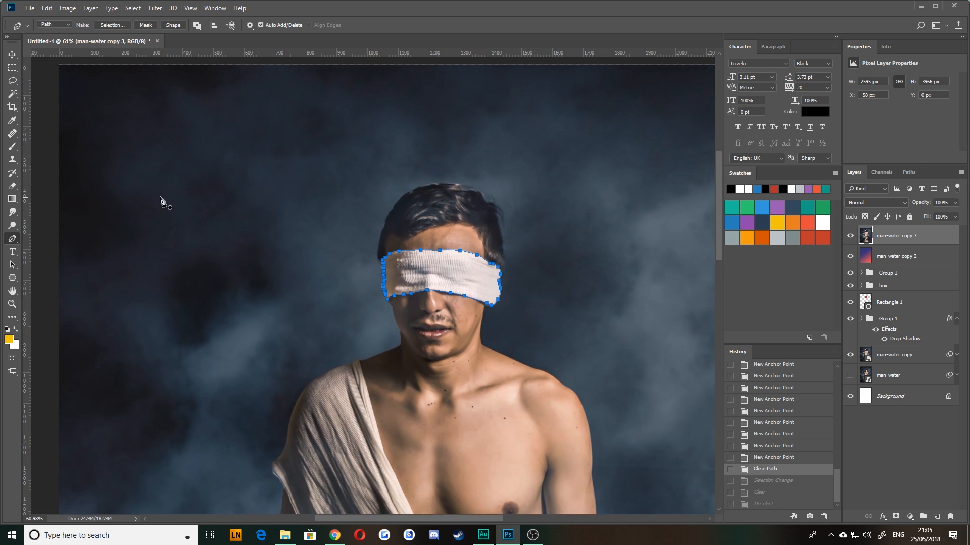
right_click(259, 166)
left_click(283, 223)
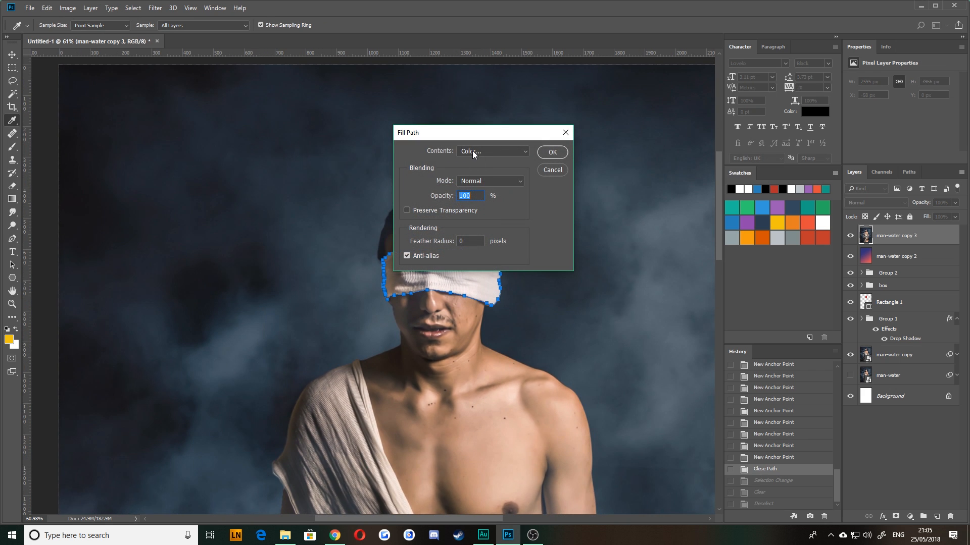
left_click(473, 153)
left_click(472, 183)
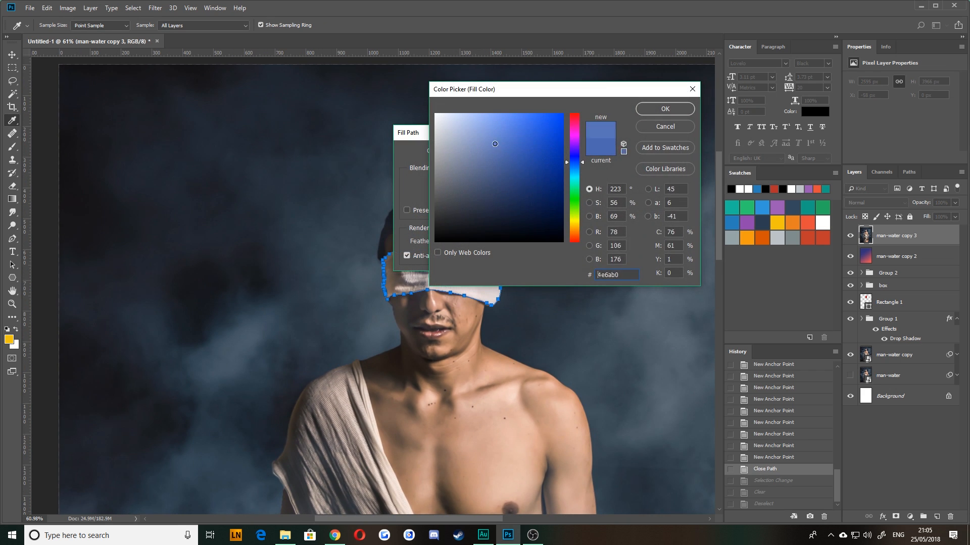
left_click_drag(495, 143, 474, 127)
key("Return")
key("Return")
key("Return")
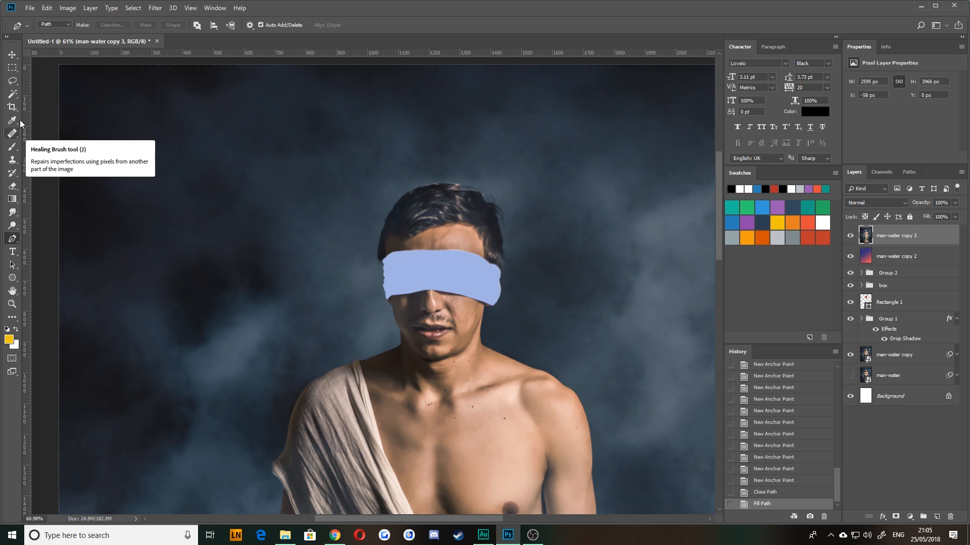
- Examine the blue-filled blindfold on the whole poster and switch to the Move tool
left_click_drag(394, 342, 291, 290)
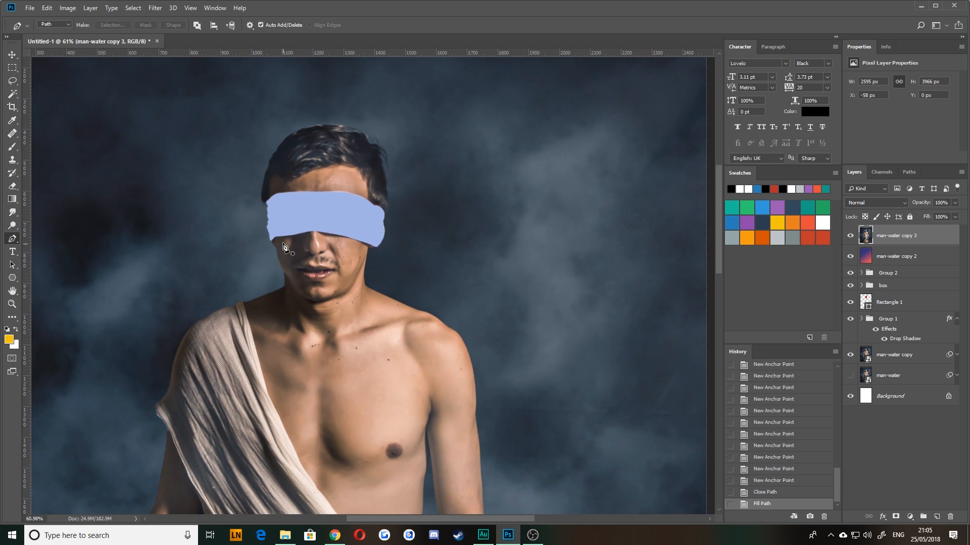
scroll(348, 326, "down", 4)
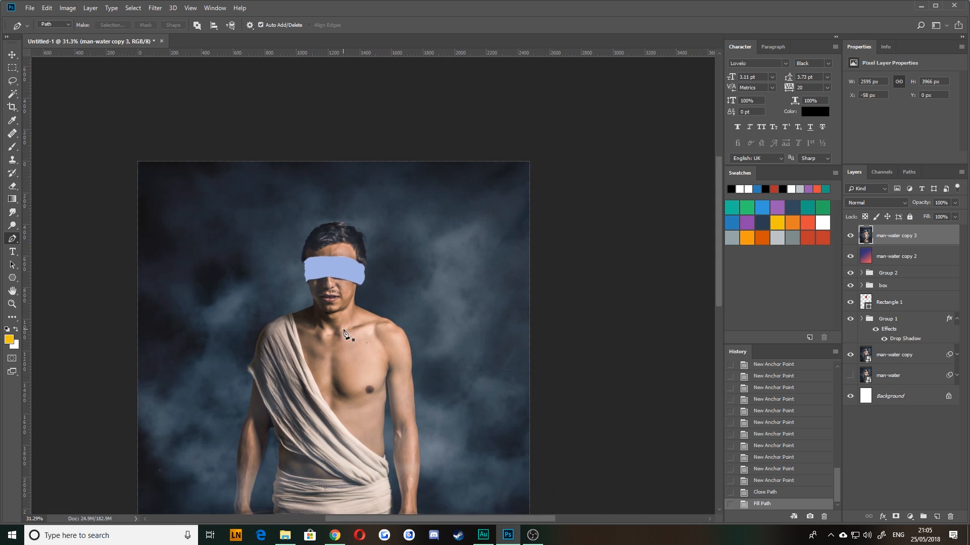
left_click_drag(317, 380, 390, 261)
scroll(399, 313, "down", 1)
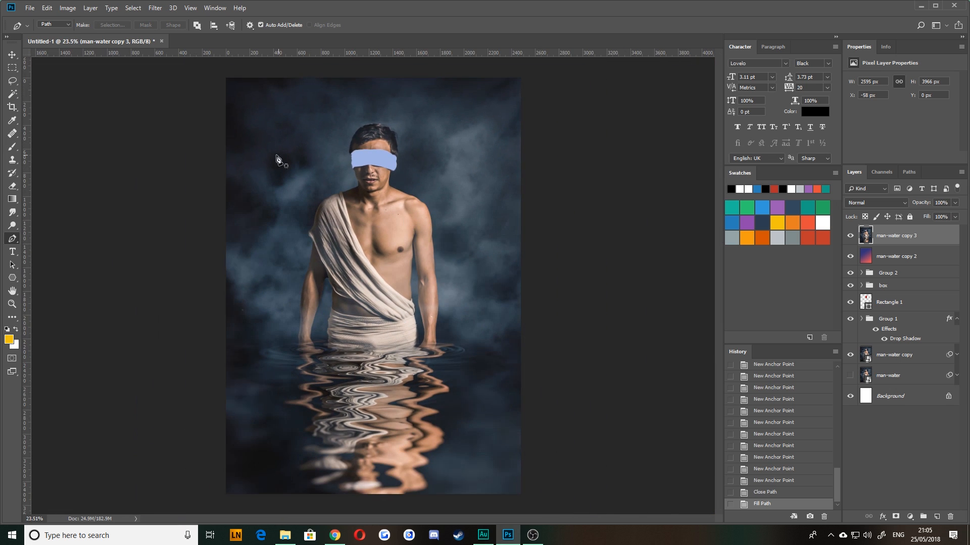
left_click(12, 54)
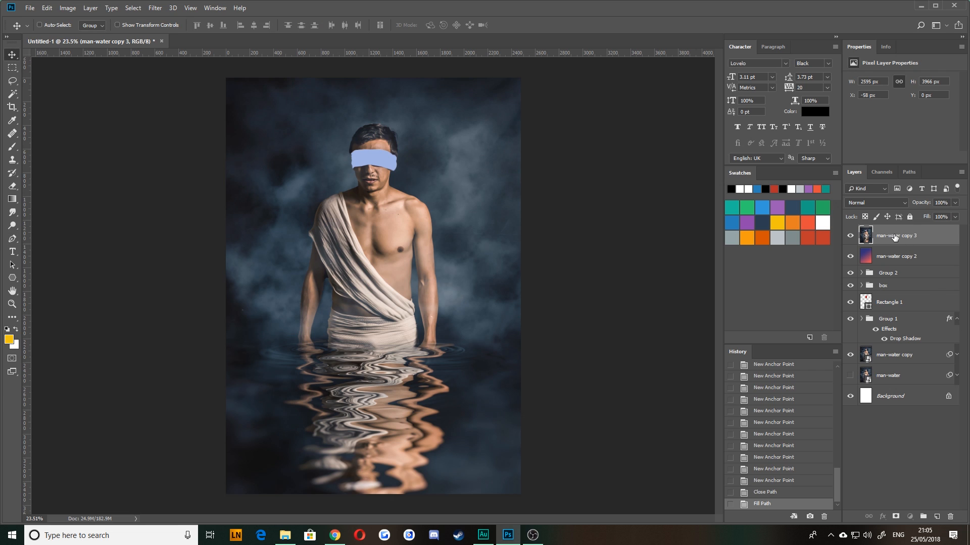
- Delete the man-water copy 3 layer and add random placeholder text at 19.11 pt beside the man's head
key("Delete")
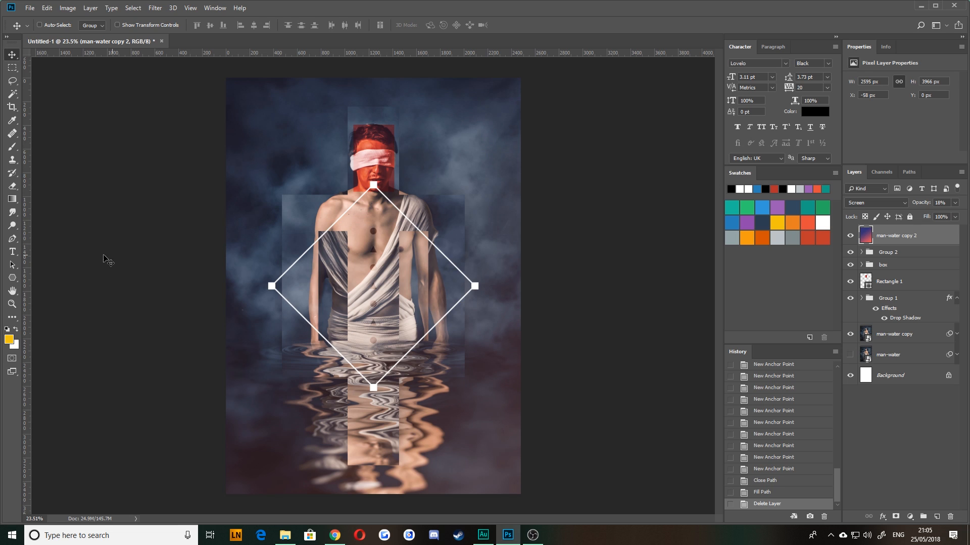
left_click(9, 256)
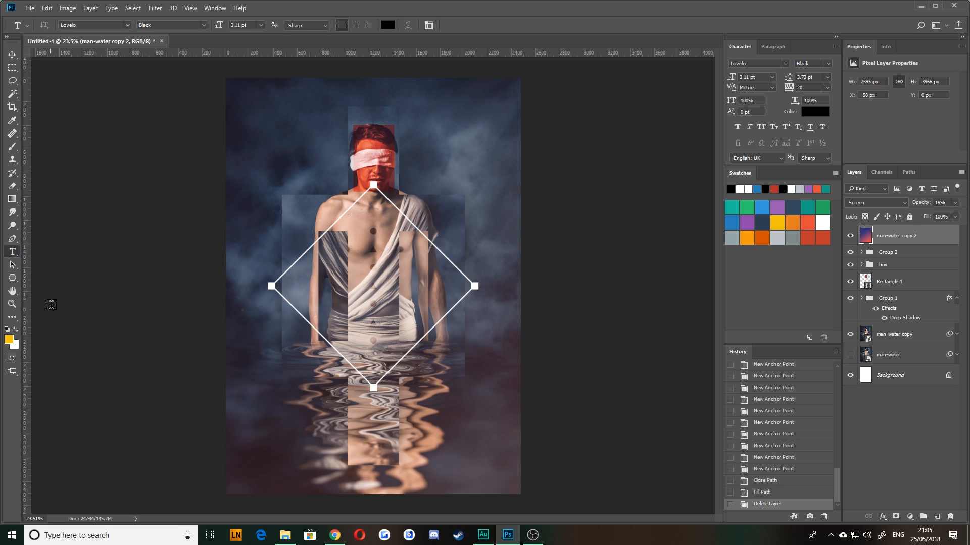
left_click(281, 137)
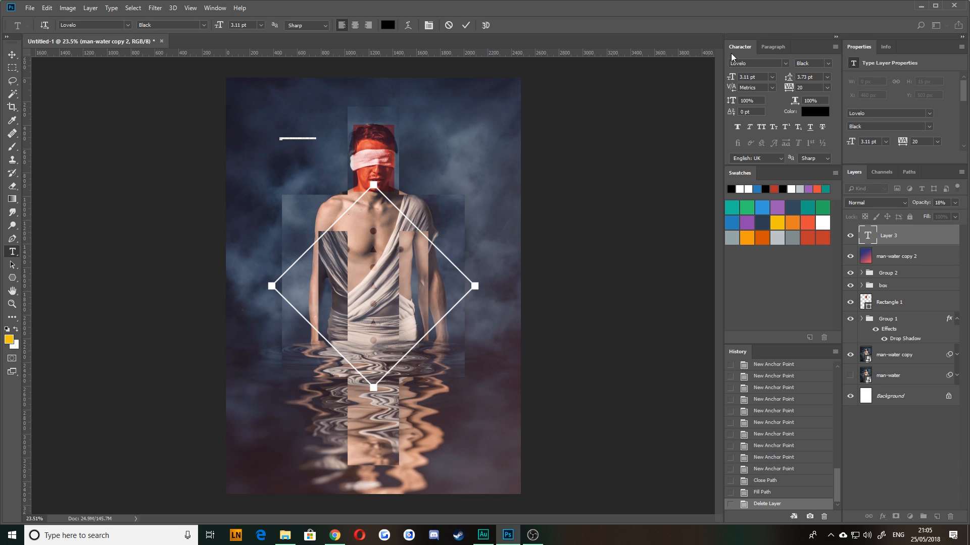
left_click(227, 9)
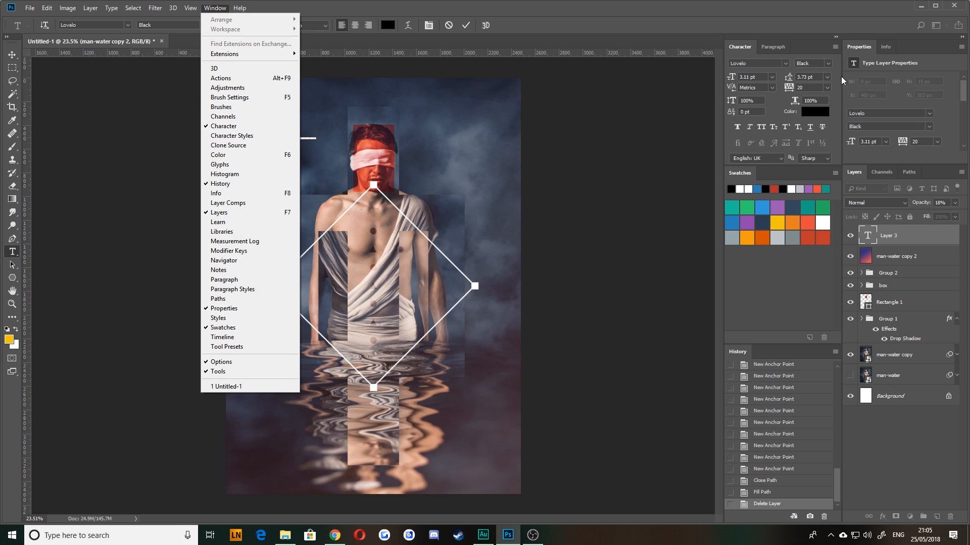
mouse_move(733, 77)
left_mouse_down()
mouse_move(778, 82)
mouse_move(728, 83)
mouse_move(740, 84)
left_mouse_up()
left_click(486, 129)
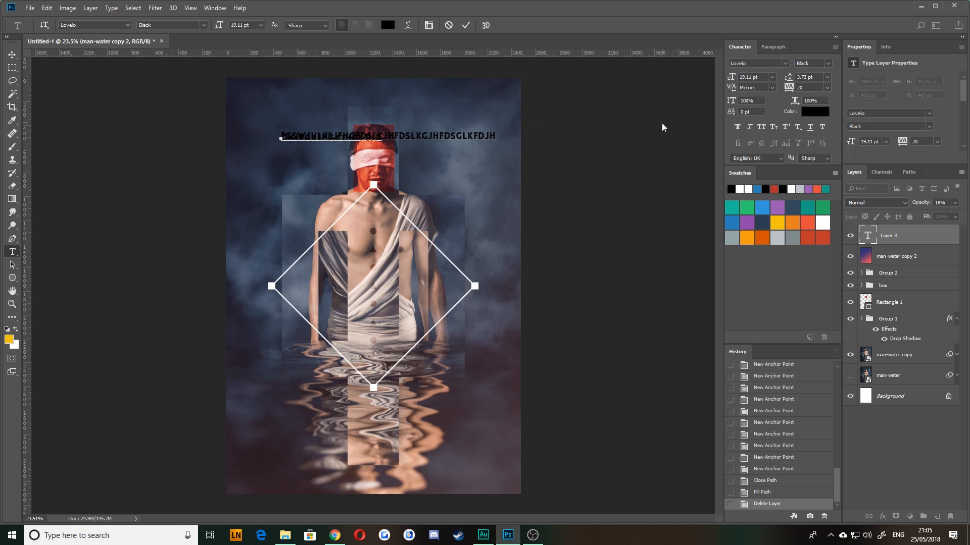
- Give the placeholder text 74.73 pt leading, 380 tracking and 19 pt baseline shift, and lower the letters JFHGFDSL to about -18 pt
key("ctrl+a")
left_click_drag(795, 74, 729, 117)
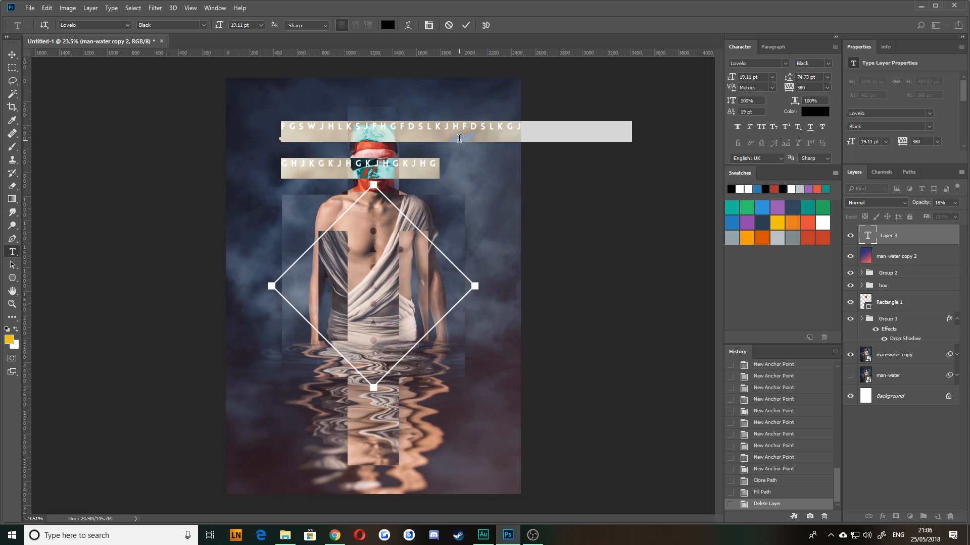
left_click_drag(435, 134, 363, 134)
left_click_drag(733, 116, 712, 116)
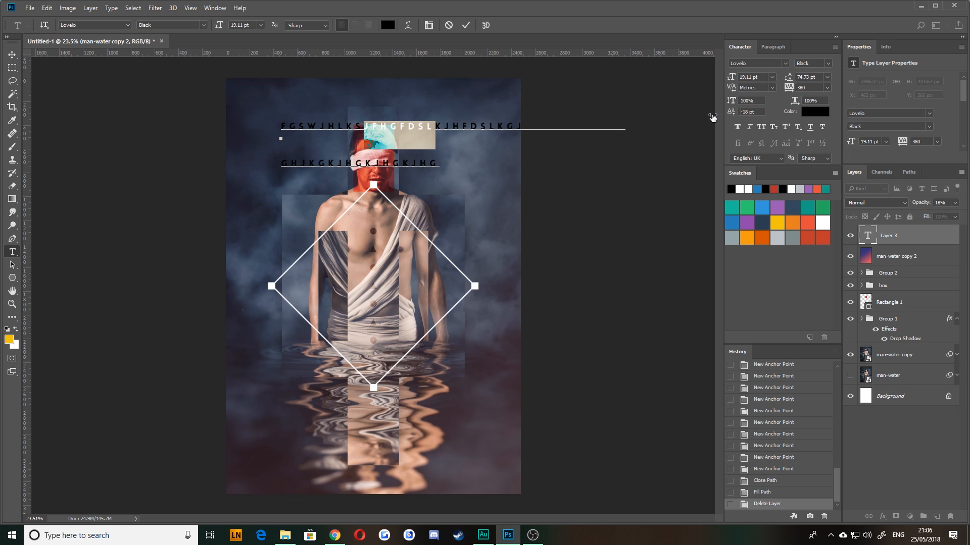
left_click(461, 126)
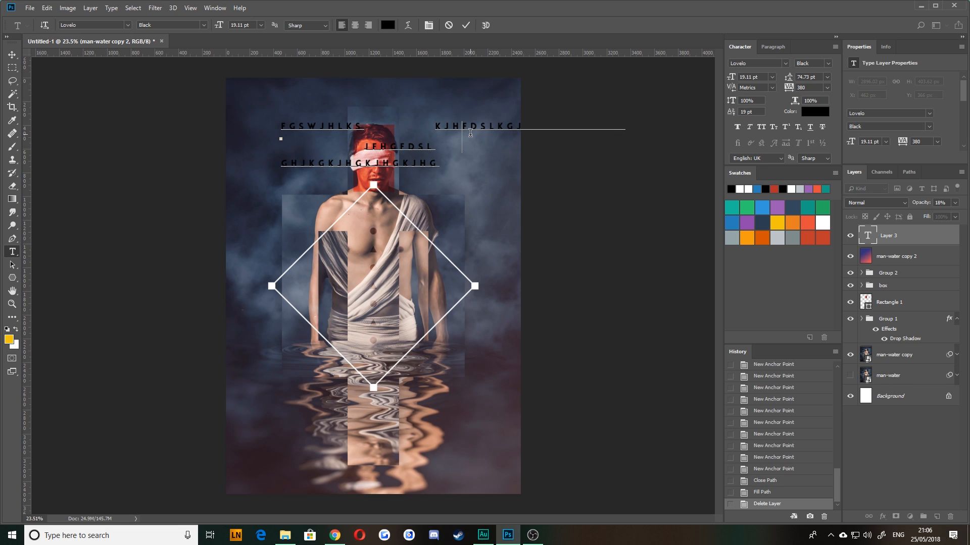
left_click(12, 54)
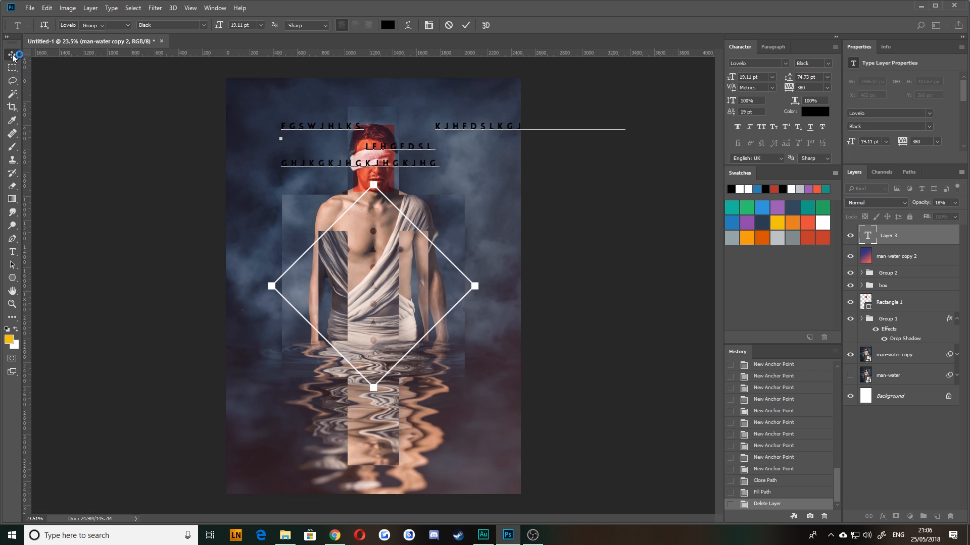
- Recolour the whole placeholder text white
left_click(12, 251)
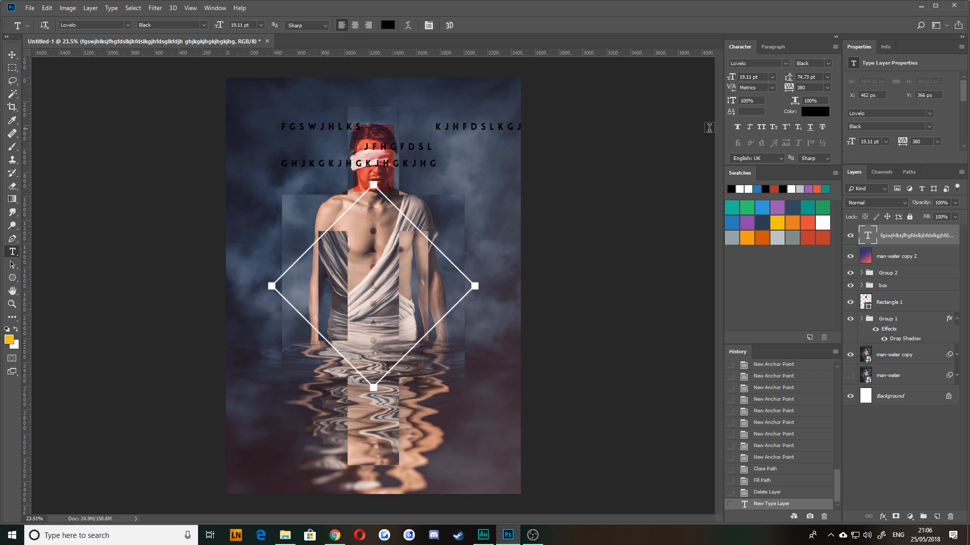
left_click(297, 123)
key("ctrl+a")
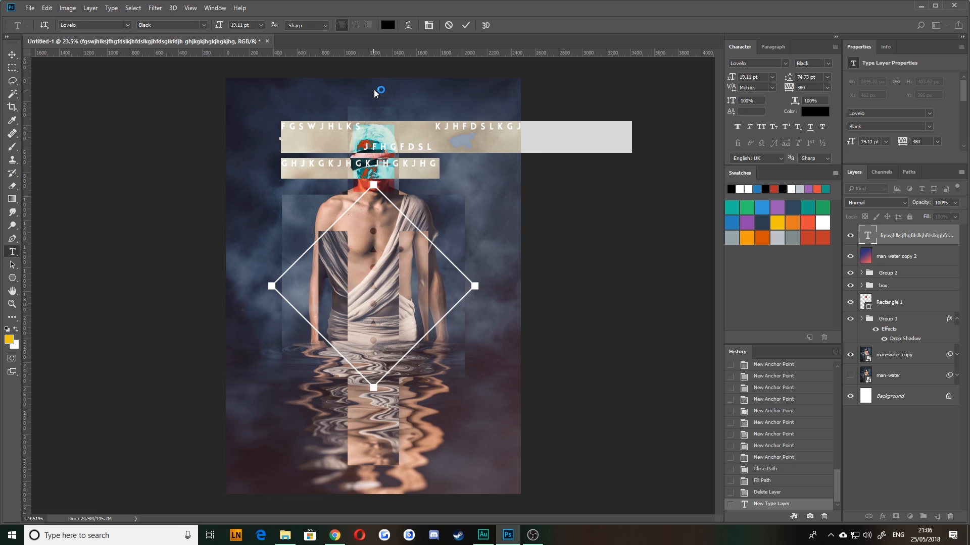
left_click(387, 25)
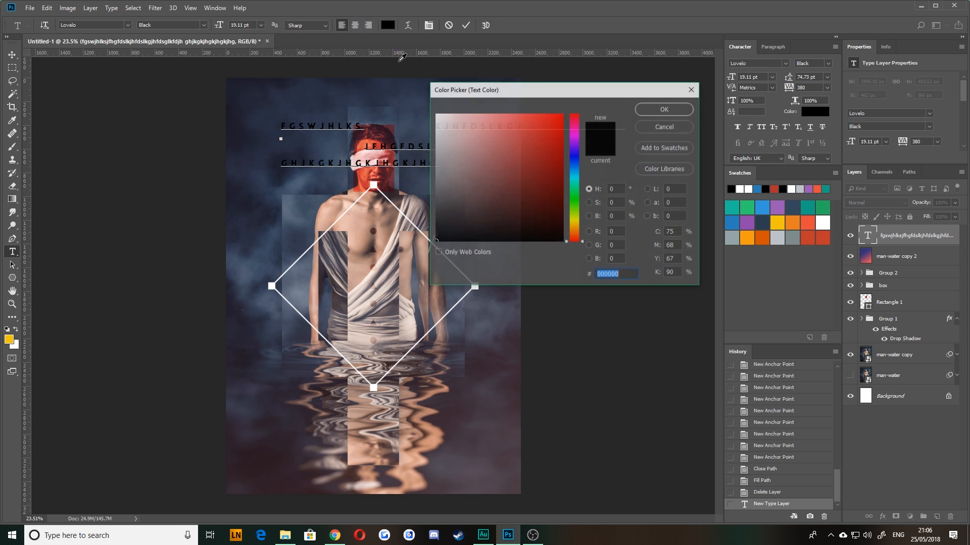
left_click(476, 143)
left_click_drag(477, 143, 419, 107)
left_click(681, 108)
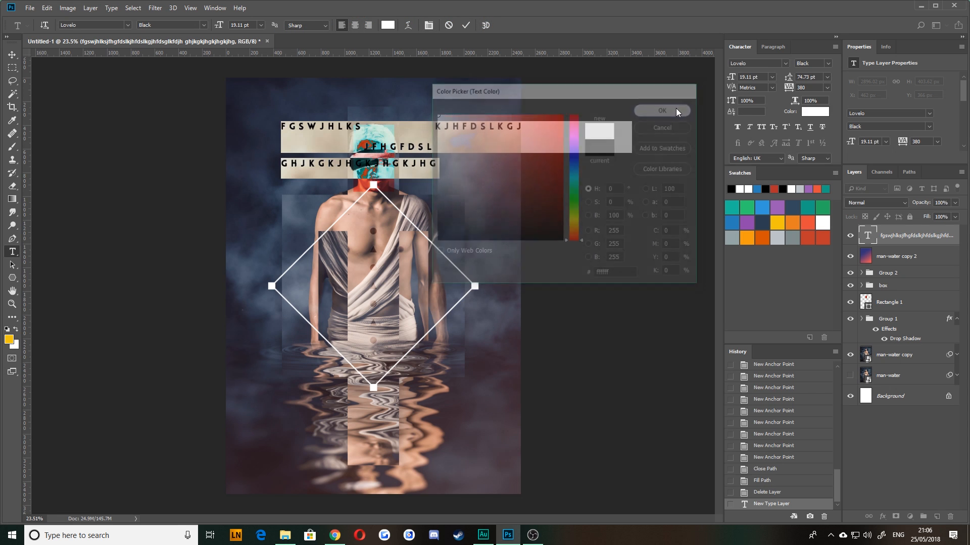
- Recolour the placeholder text dark blue-grey #2a2838, sampled from the poster's background, and commit the edit
left_click(385, 25)
left_click(244, 385)
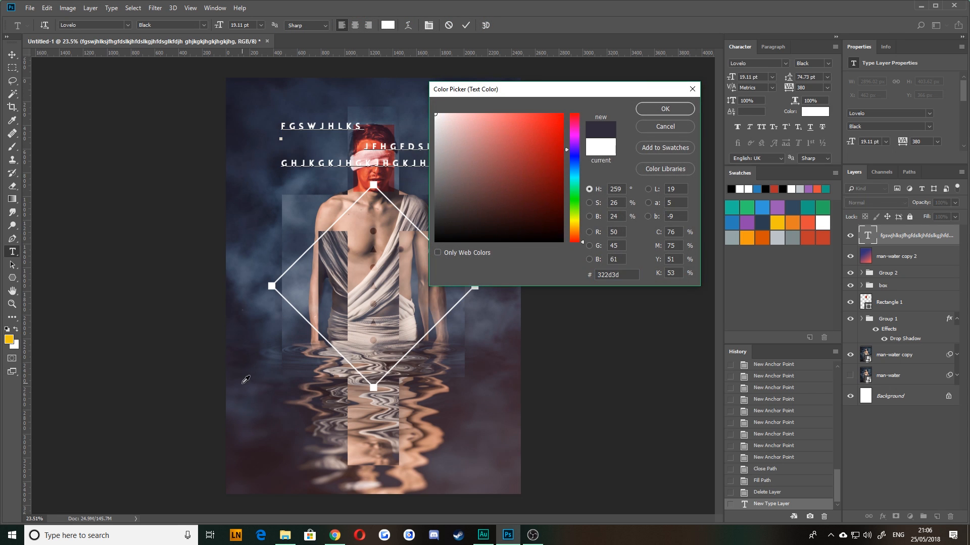
left_click(507, 397)
left_click(259, 335)
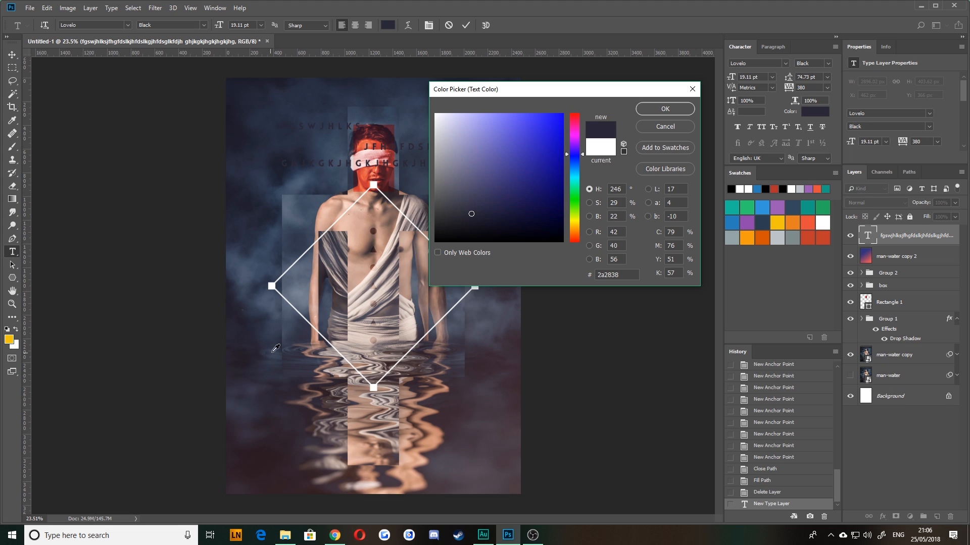
left_click(664, 112)
left_click(13, 55)
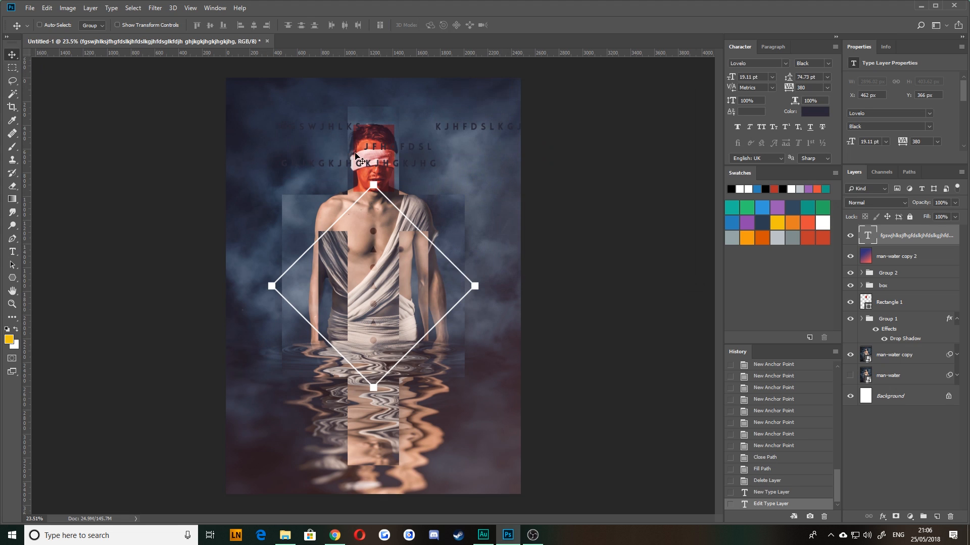
- Place the placeholder text layer directly beneath Group 1 and move the text up around the top of the man's head
key("ctrl+bracketleft")
key("ctrl+bracketleft")
key("ctrl+bracketleft")
key("ctrl+bracketleft")
key("ctrl+bracketleft")
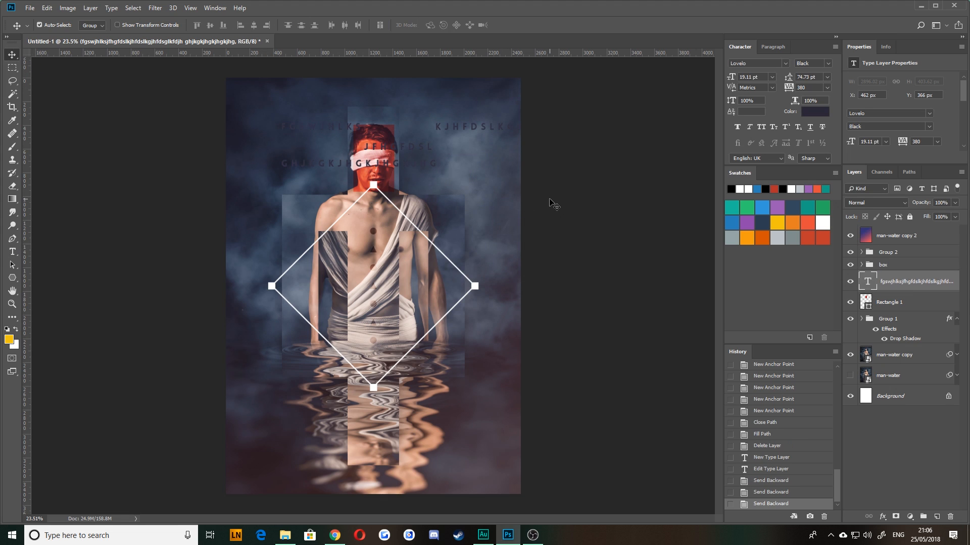
key("ctrl+bracketright")
left_click_drag(333, 168, 335, 147)
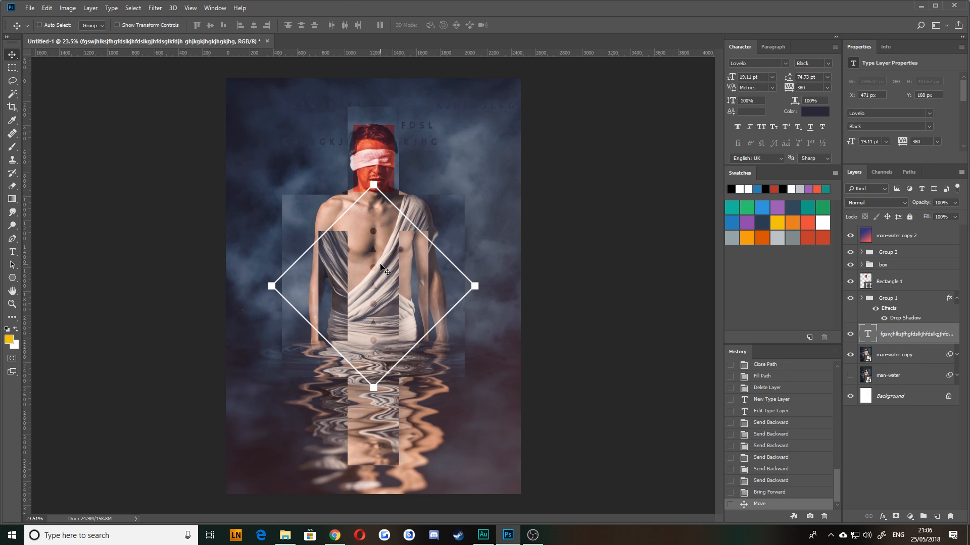
- Try the Screen and Darken blend modes on the placeholder text layer
left_click(877, 202)
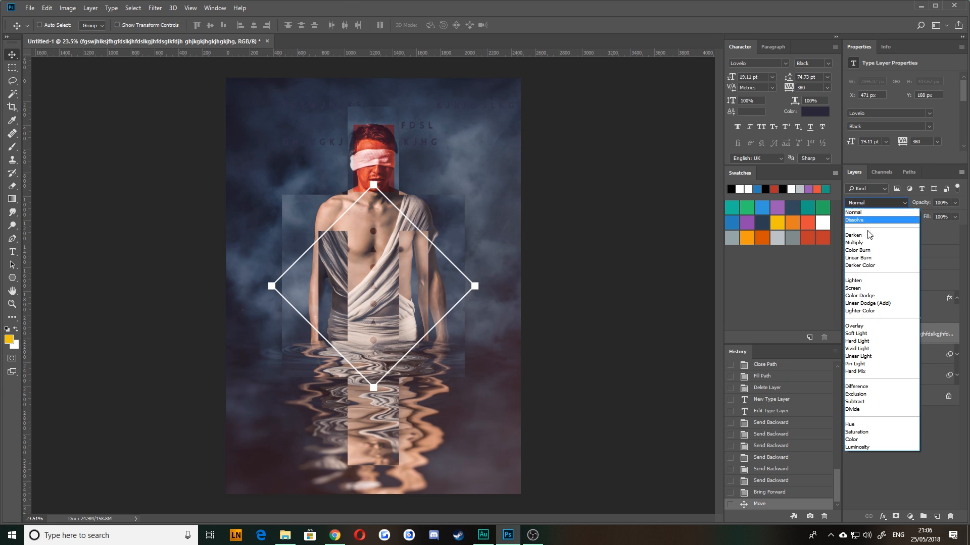
left_click(865, 288)
left_click(857, 199)
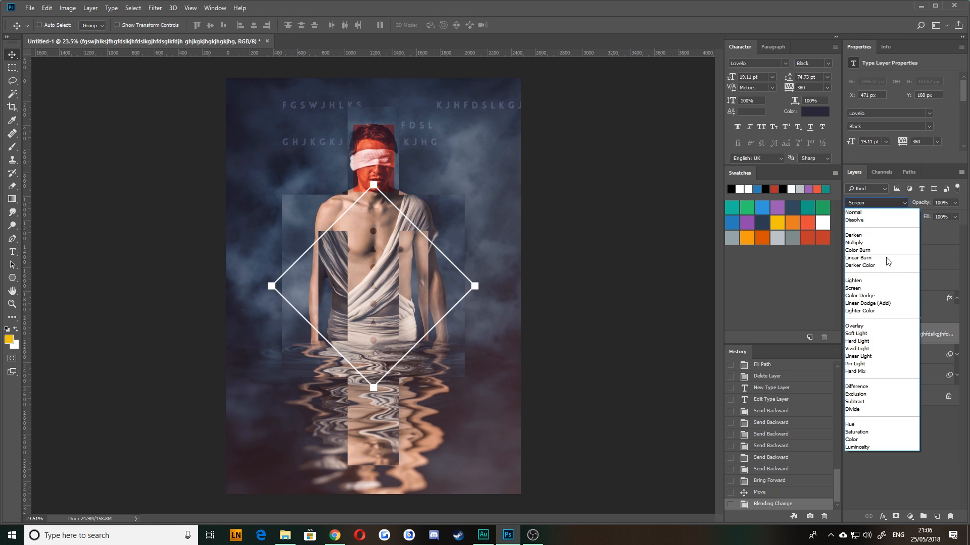
left_click(855, 243)
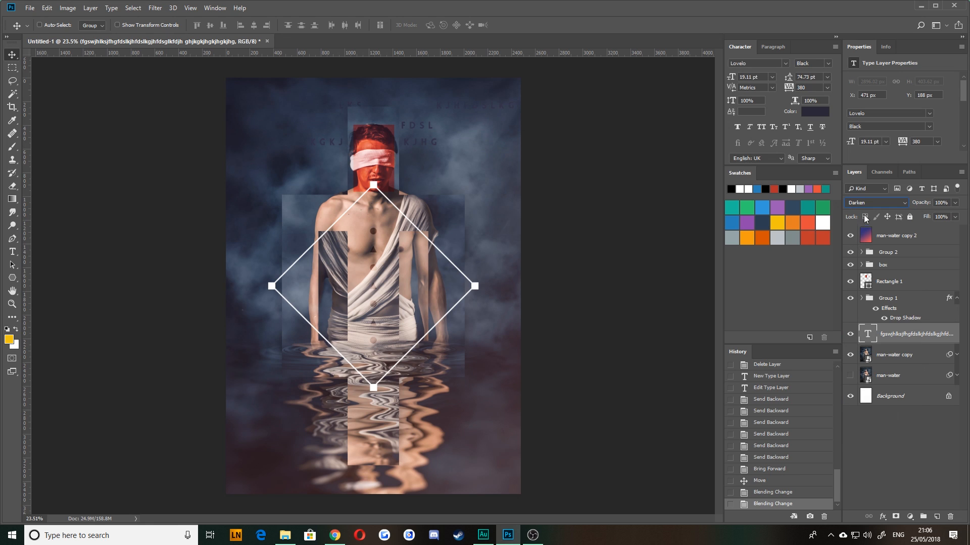
- Set the placeholder text layer to Multiply at 27% opacity, and place a duplicate of it near the poster's lower edge
left_click(870, 204)
left_click(868, 246)
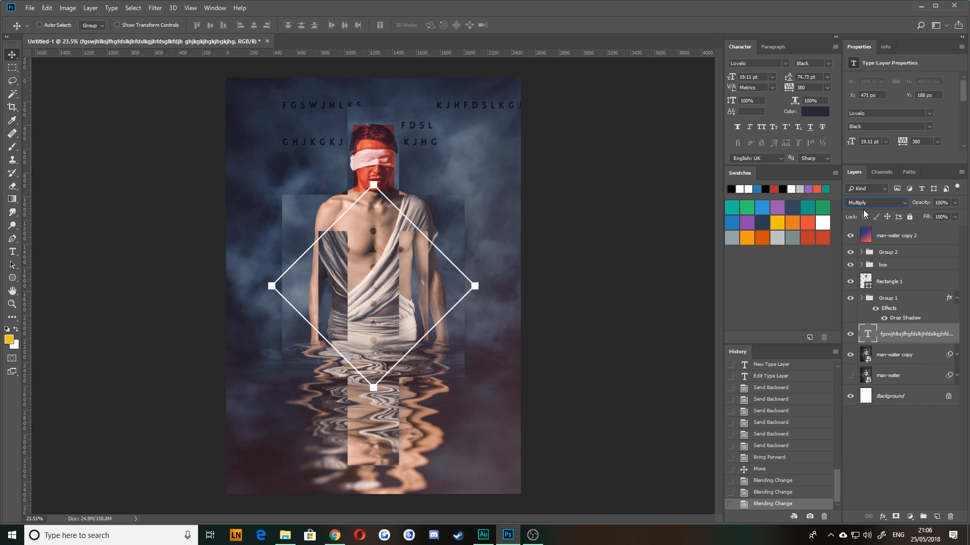
left_click(954, 202)
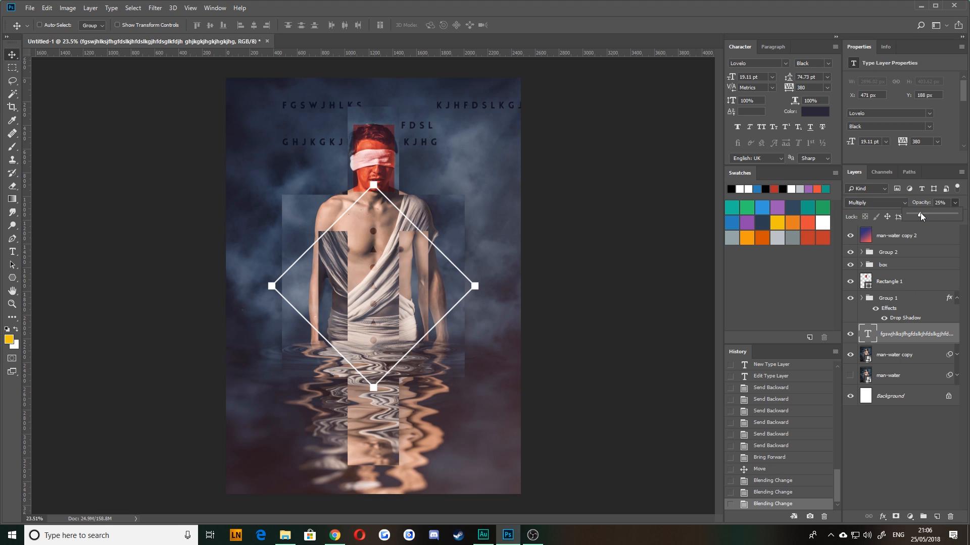
left_click_drag(921, 216, 923, 216)
left_click_drag(440, 132, 345, 485)
key("ctrl+j")
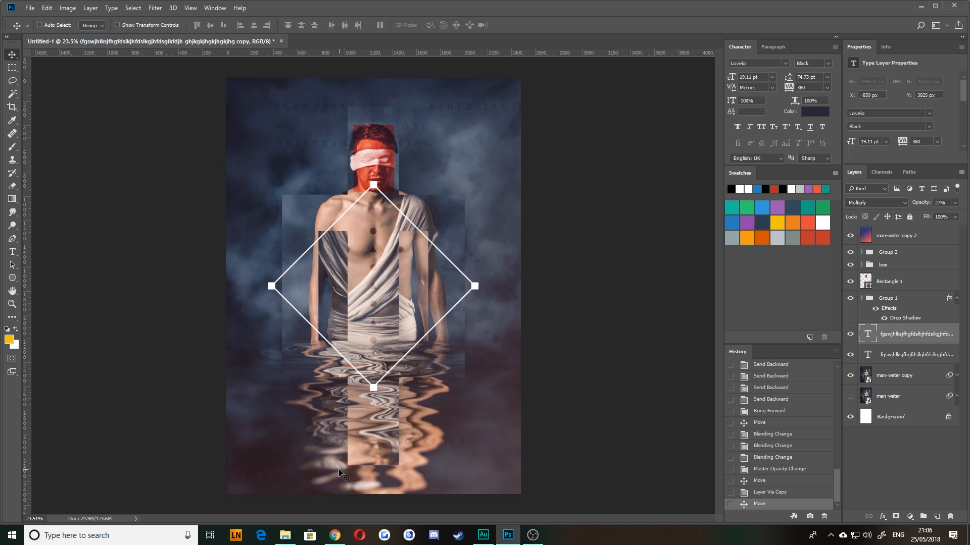
- Add the title REDZONE in white on the background beside the man's blindfolded face
left_click(12, 252)
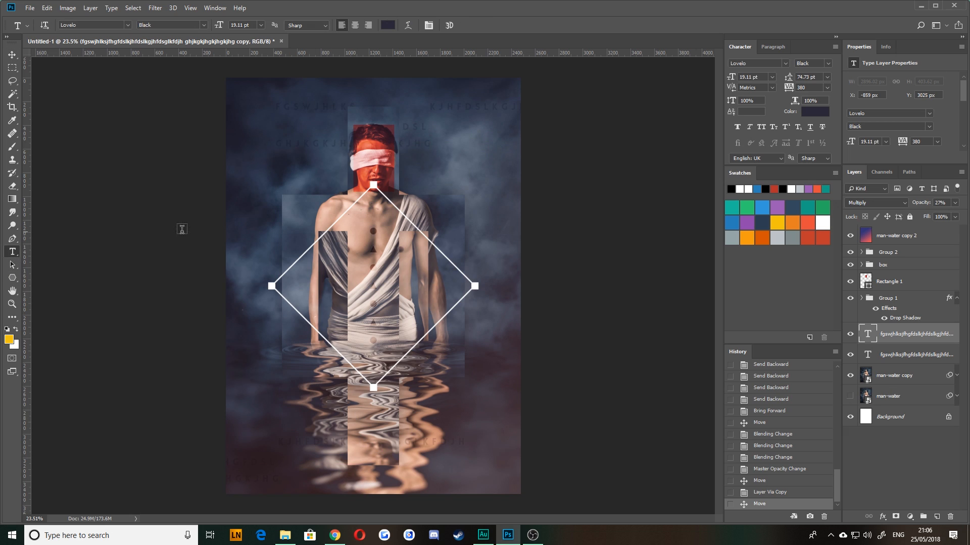
left_click(269, 166)
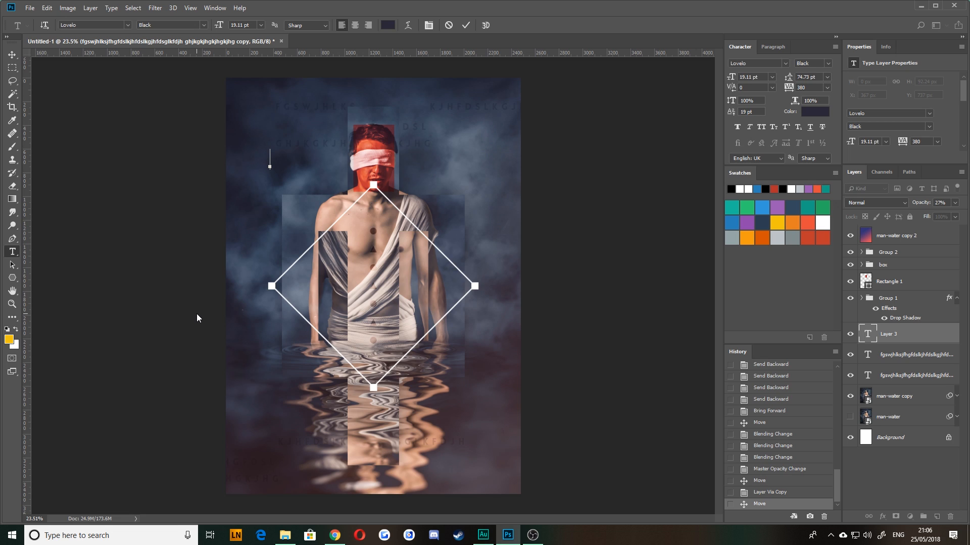
type("REDZONE")
key("ctrl+a")
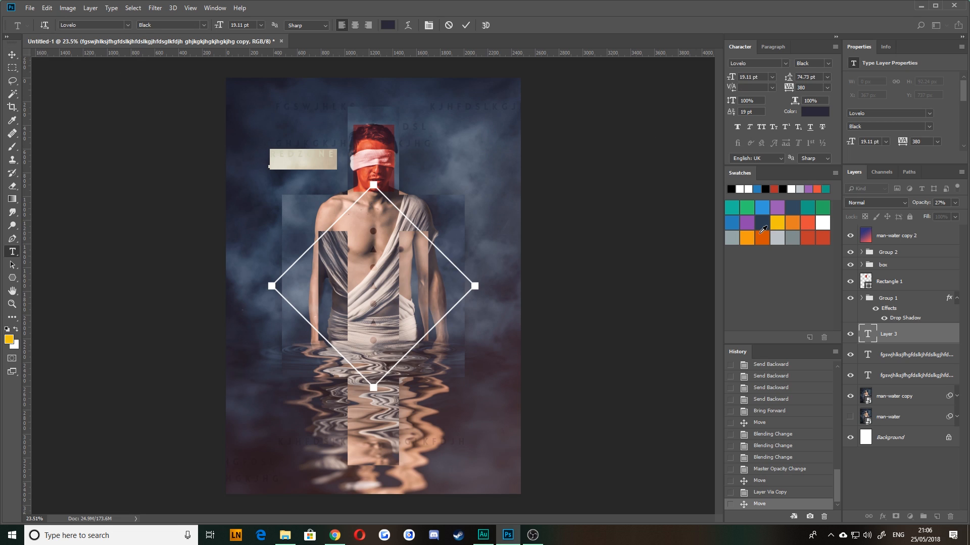
left_click(825, 224)
key("ctrl+h")
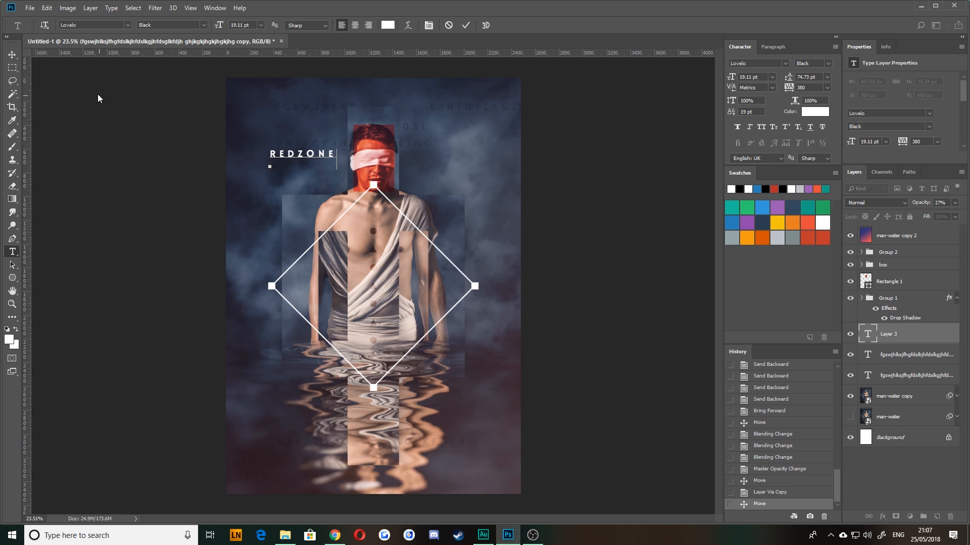
- Enlarge the REDZONE title to about 37 pt and move it onto the water below the diamond outline
left_click(12, 54)
key("ctrl+t")
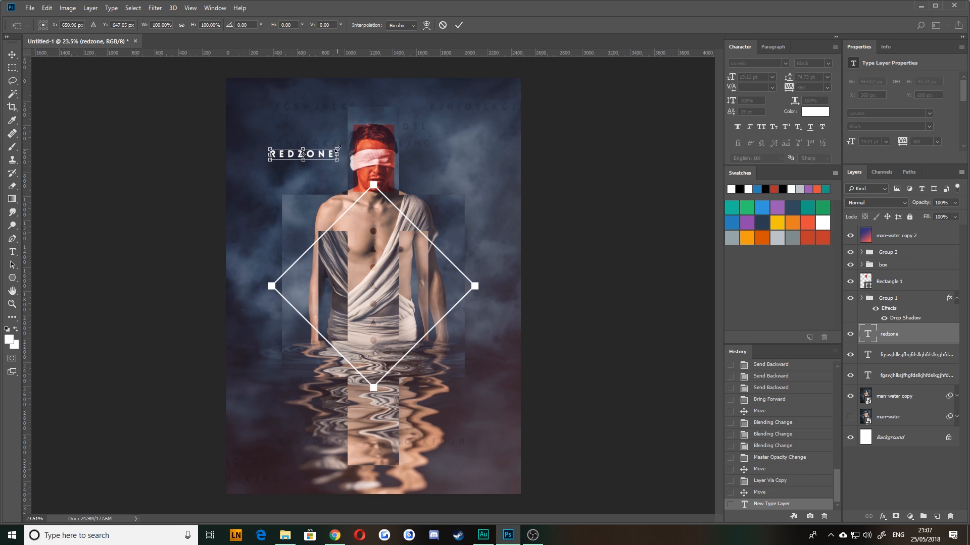
left_click_drag(338, 148, 399, 135)
left_click_drag(269, 156, 316, 426)
key("Return")
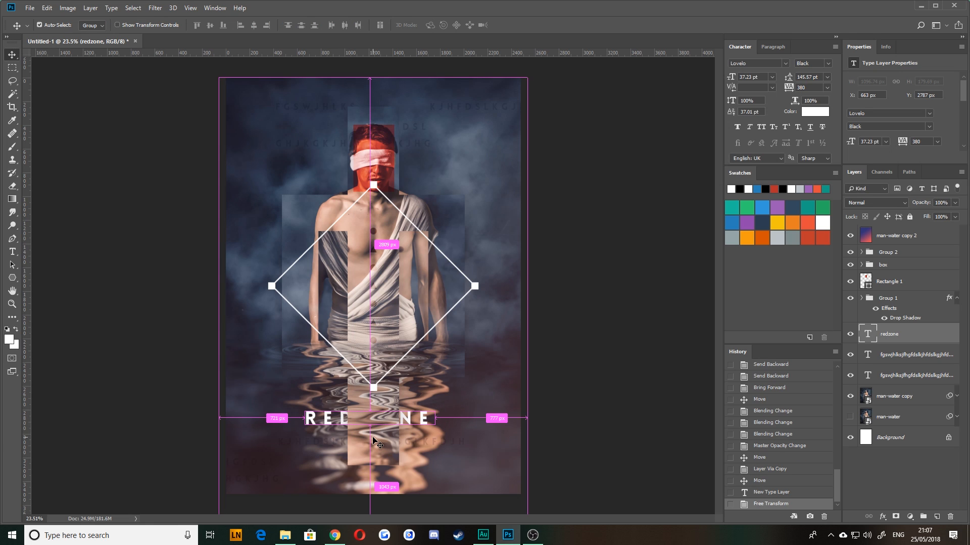
- Bring the redzone layer to the top of the layer stack and centre the title inside the diamond outline
key("ctrl+bracketright")
key("ctrl+bracketright")
key("ctrl+bracketright")
key("ctrl+bracketright")
key("ctrl+bracketright")
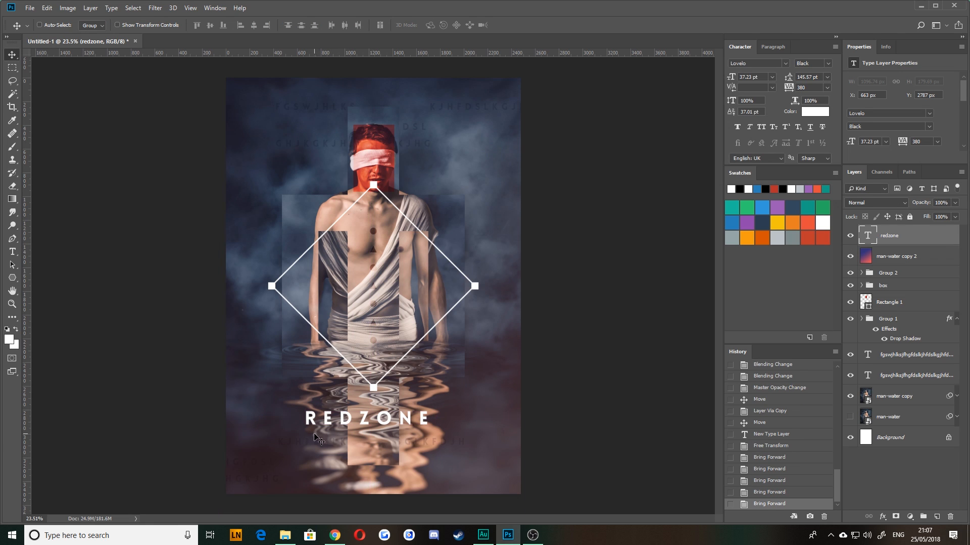
left_click_drag(358, 427, 367, 285)
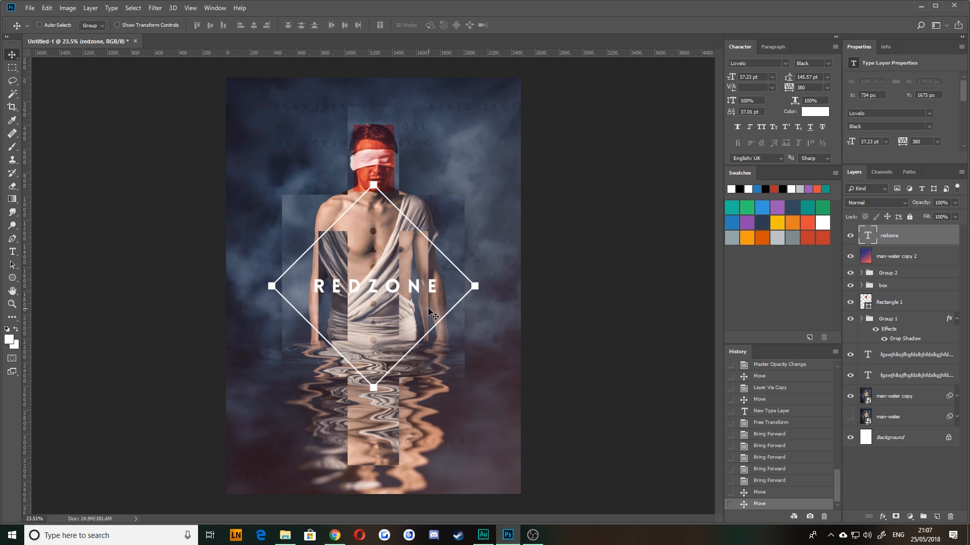
- Try recolouring the whole REDZONE title with the orange-red of the man's tinted forehead, intensified to ee421c
key("t")
left_click(416, 294)
key("ctrl+a")
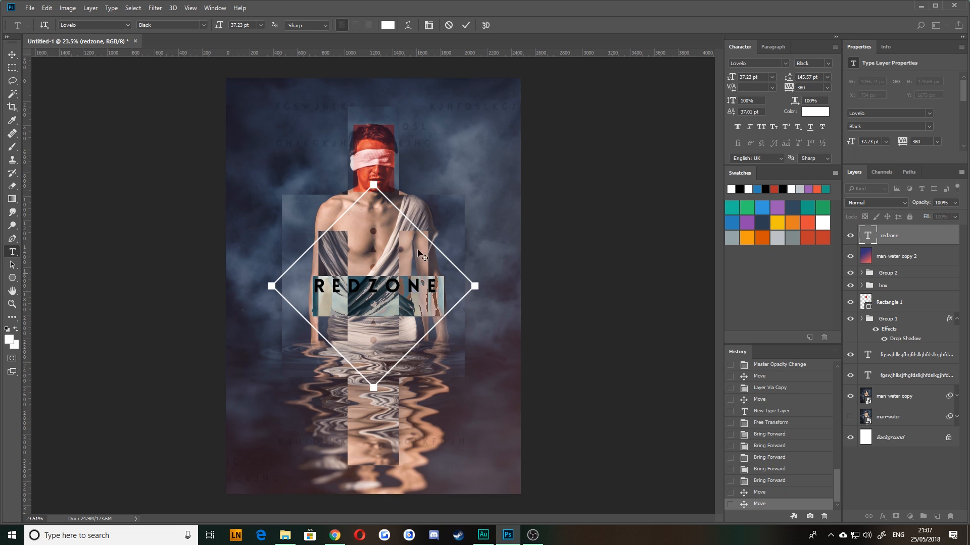
left_click(385, 25)
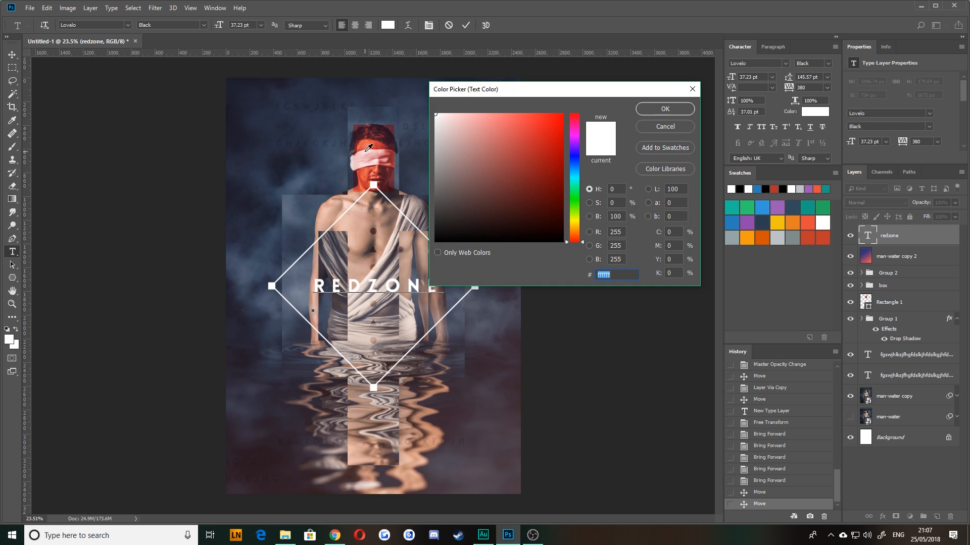
left_click(373, 137)
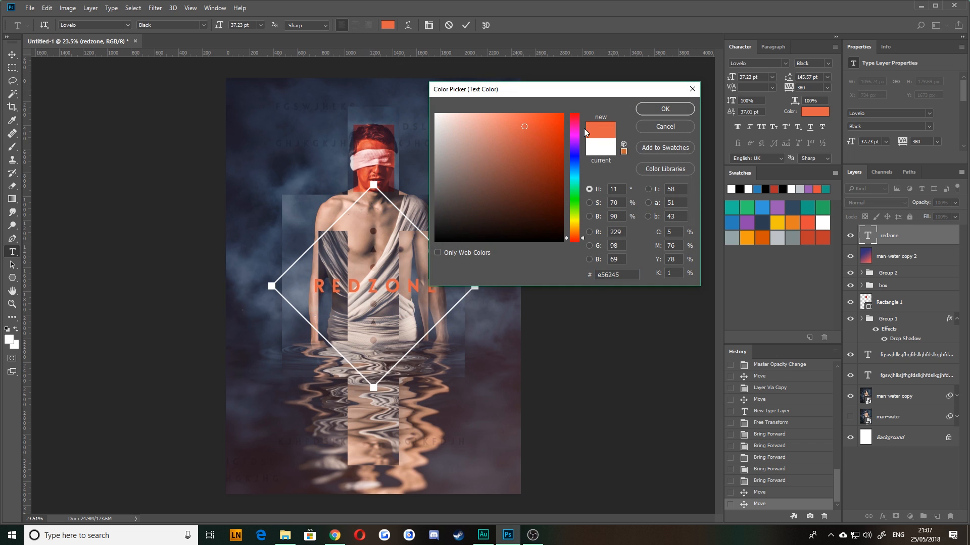
left_click(500, 123)
left_click(547, 122)
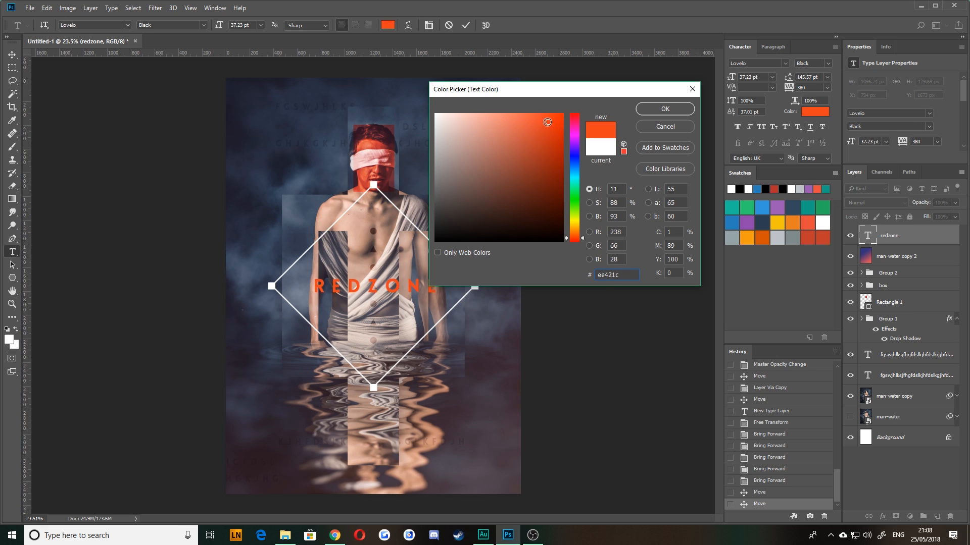
- Try lighter orange shades for the REDZONE title and apply the salmon tone e57864 sampled from the man's forehead
left_click(532, 116)
left_click(513, 113)
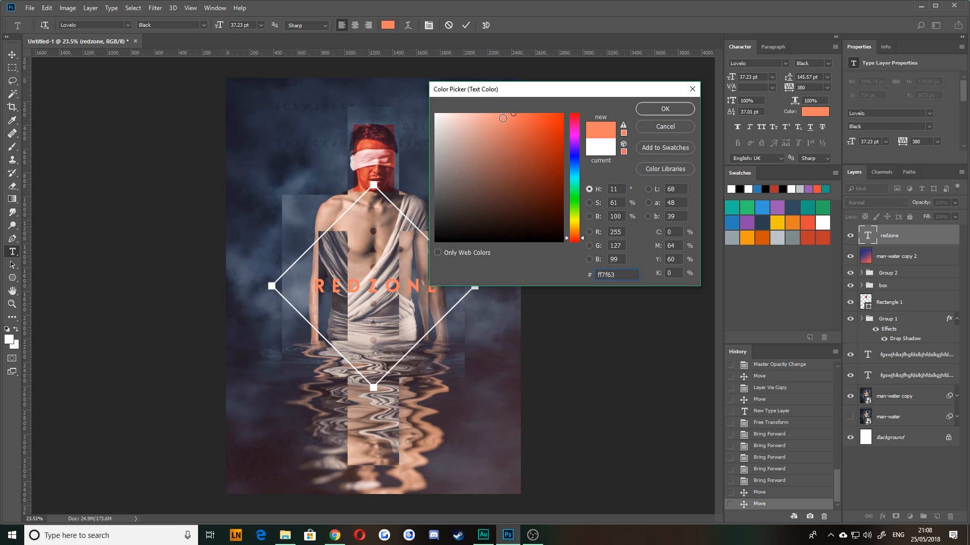
mouse_move(503, 118)
left_mouse_down()
mouse_move(491, 116)
mouse_move(496, 123)
left_mouse_up()
left_click(506, 122)
left_click(496, 118)
left_click(369, 145)
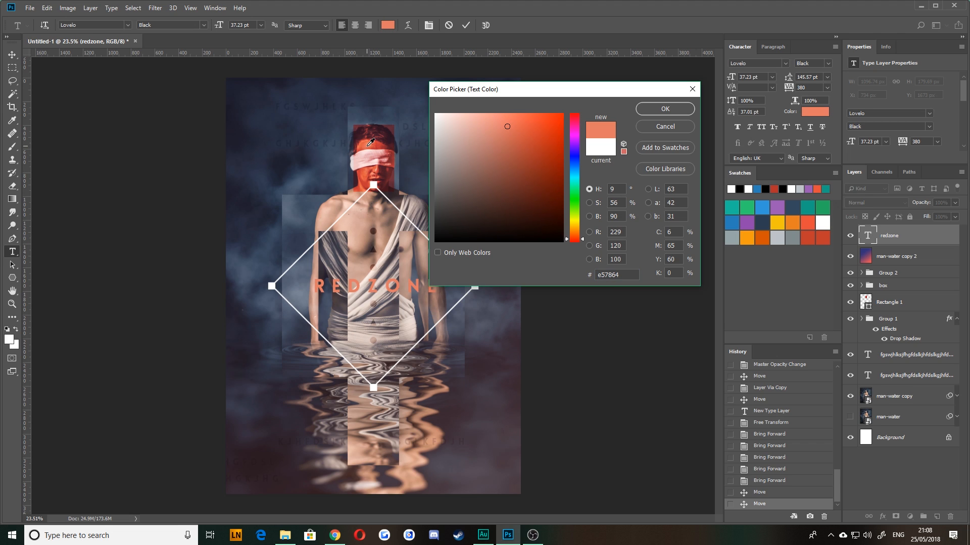
left_click(662, 110)
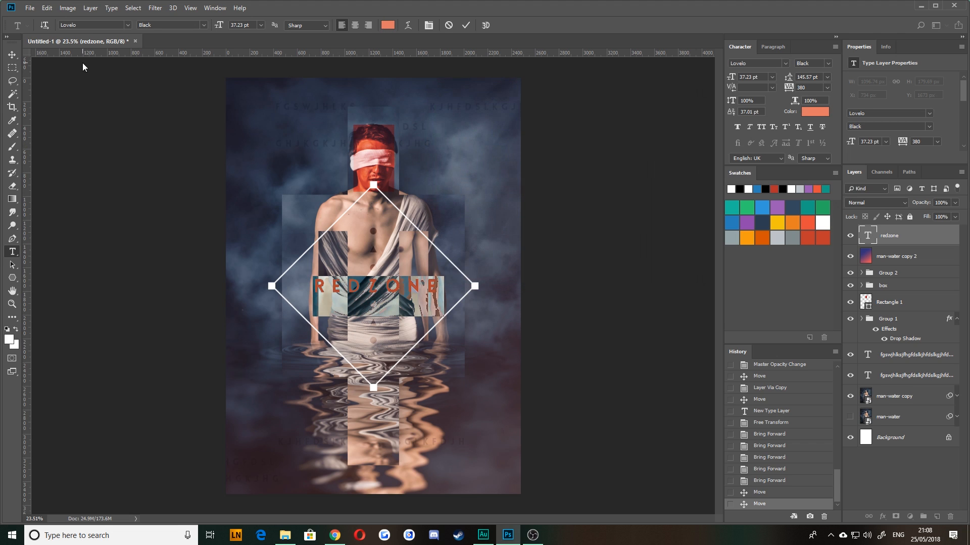
left_click(12, 54)
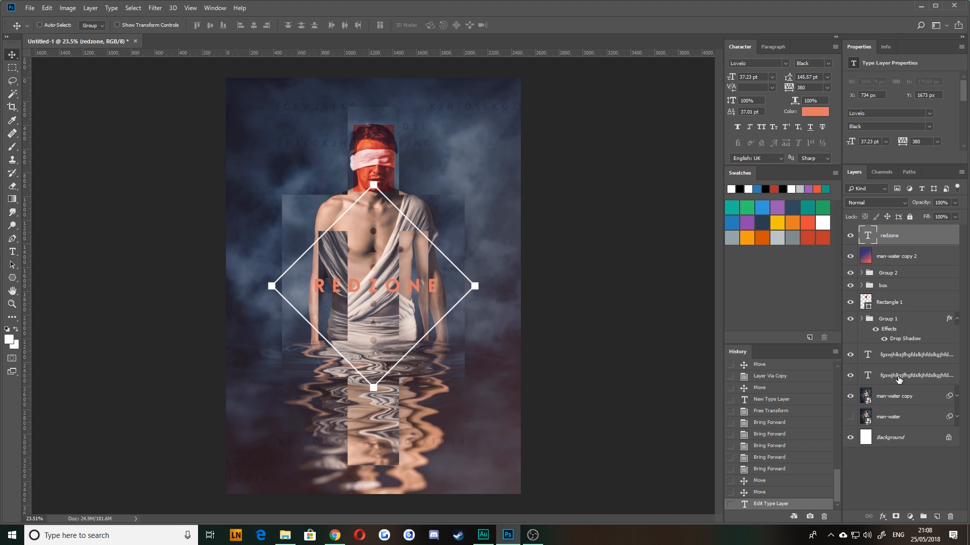
- Add a small Drop Shadow to the REDZONE title, using Multiply at 35% opacity and a 90° angle
left_click(884, 517)
left_click(897, 508)
left_click_drag(737, 153, 697, 155)
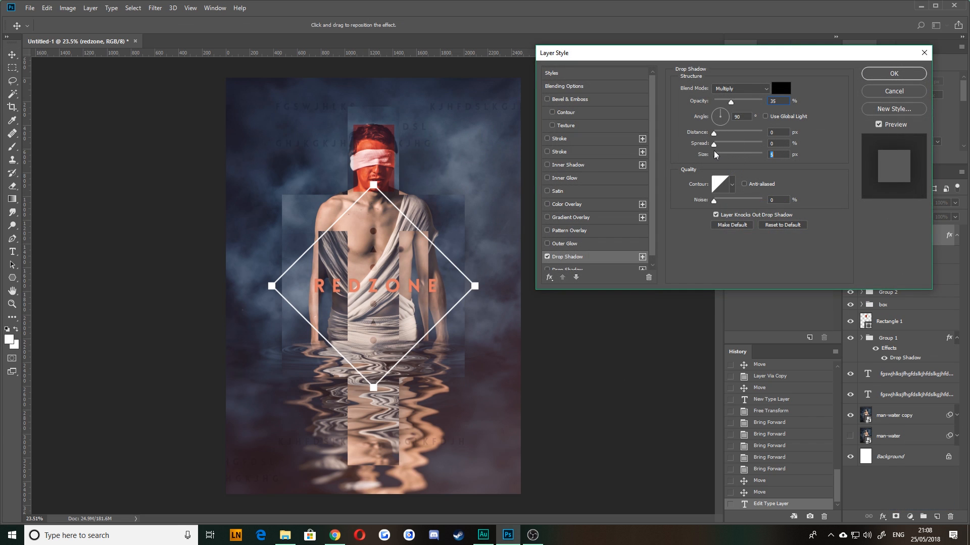
left_click(716, 135)
left_click(882, 74)
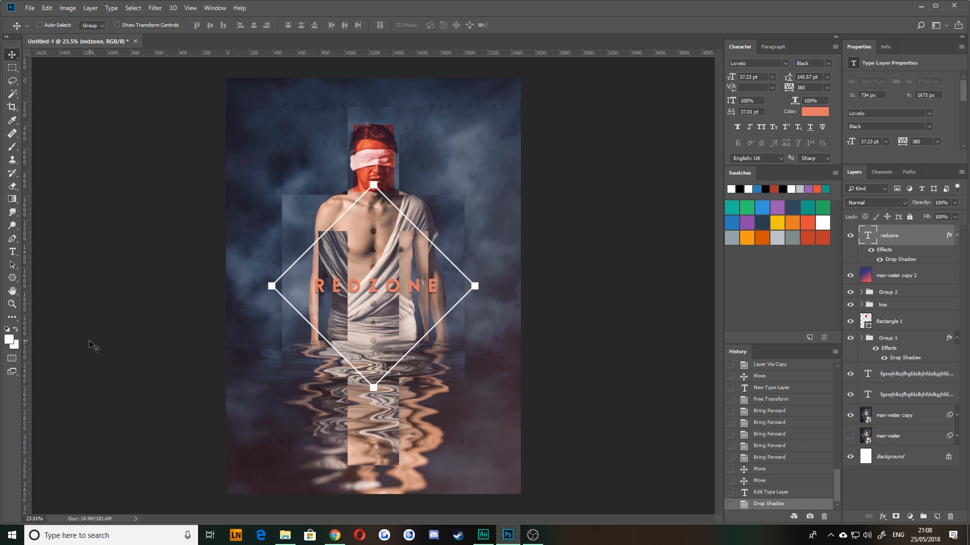
- Try the whole REDZONE title in the dark red from the saved swatches
key("t")
left_click(369, 293)
key("ctrl+a")
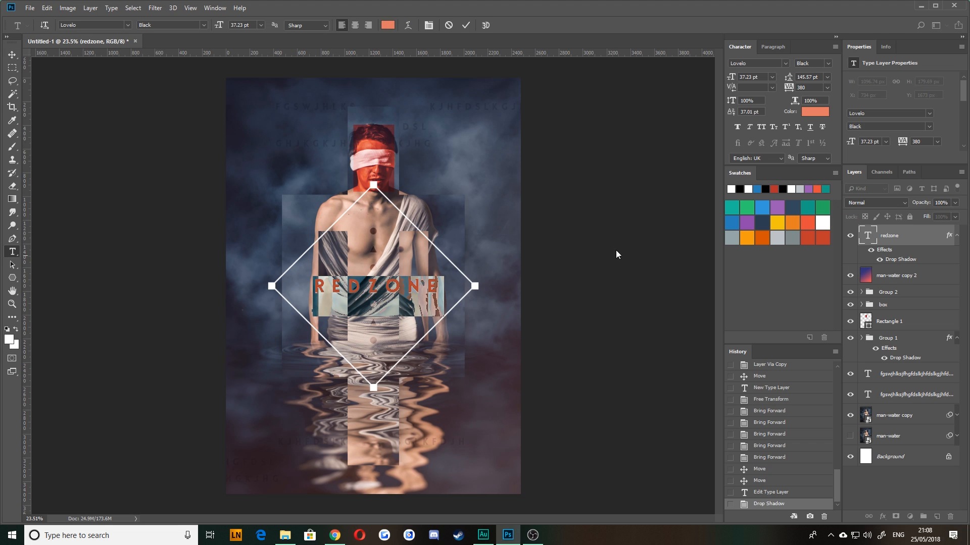
left_click(388, 25)
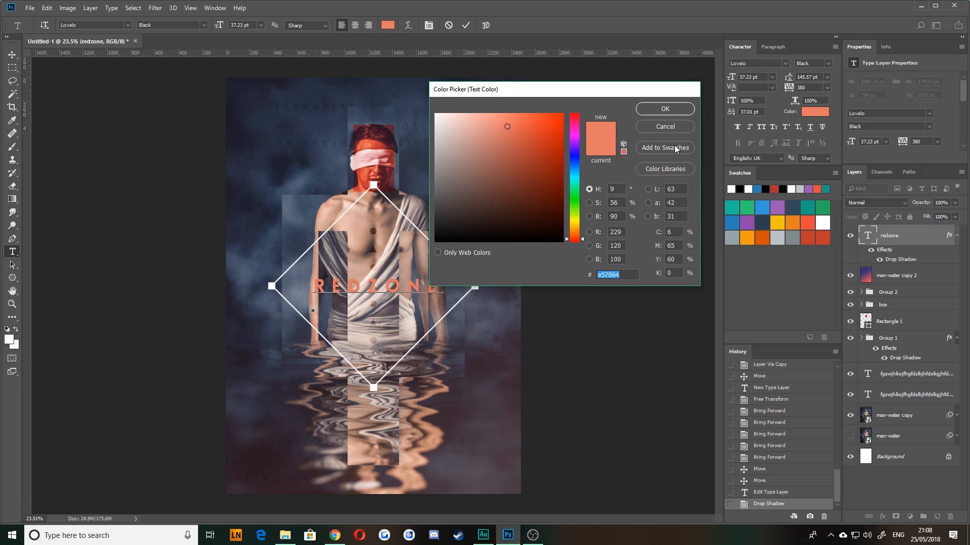
left_click(655, 129)
left_click(822, 236)
key("Right")
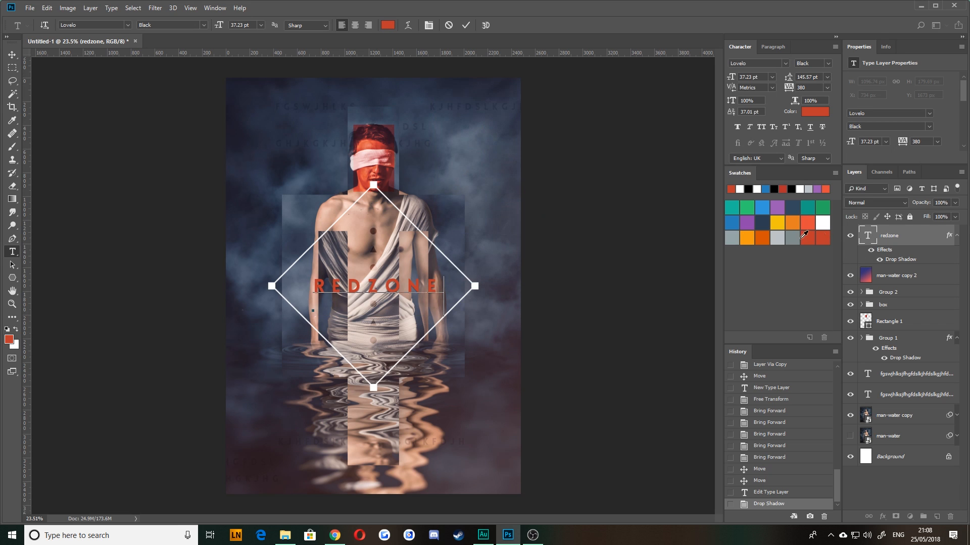
- Set the colour of the whole REDZONE title to white, ffffff
key("ctrl+a")
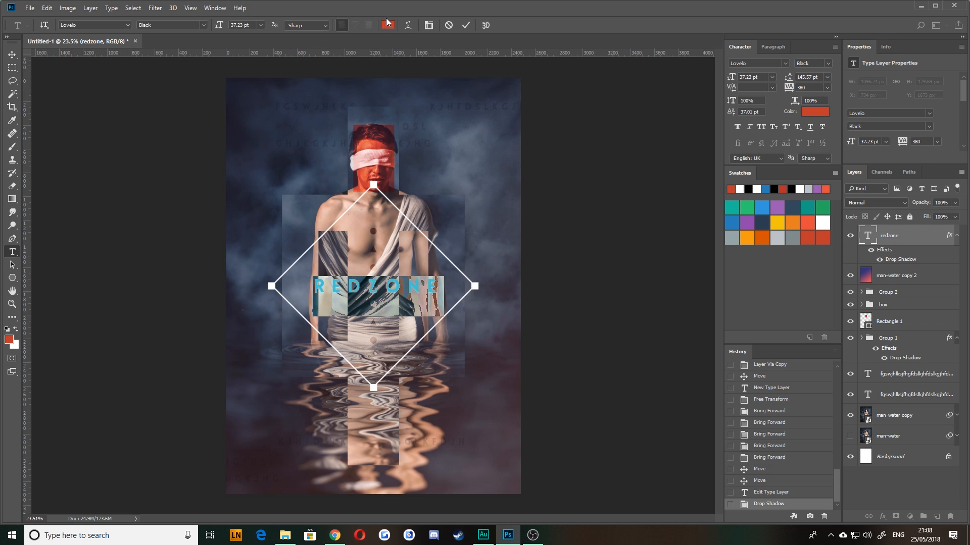
left_click(387, 25)
type("ffffff")
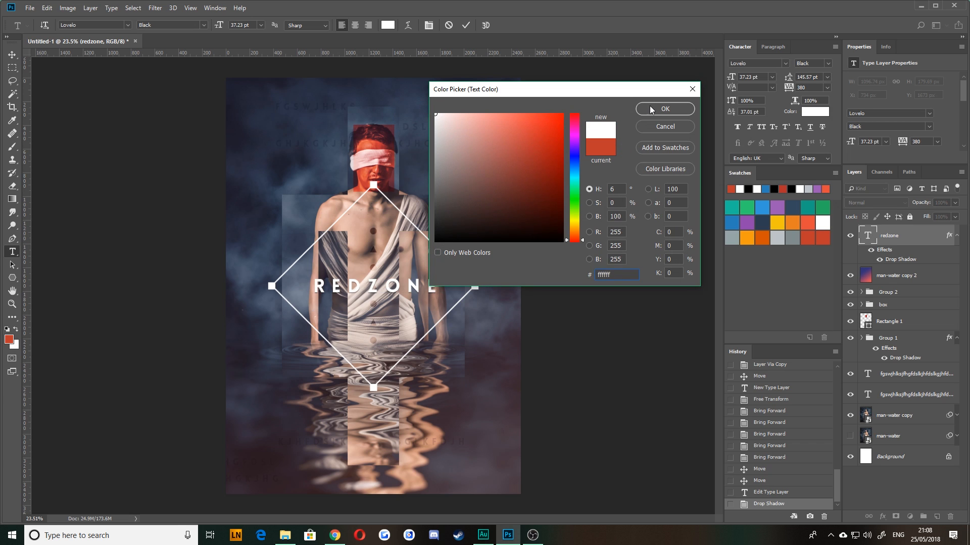
left_click(650, 110)
left_click(12, 54)
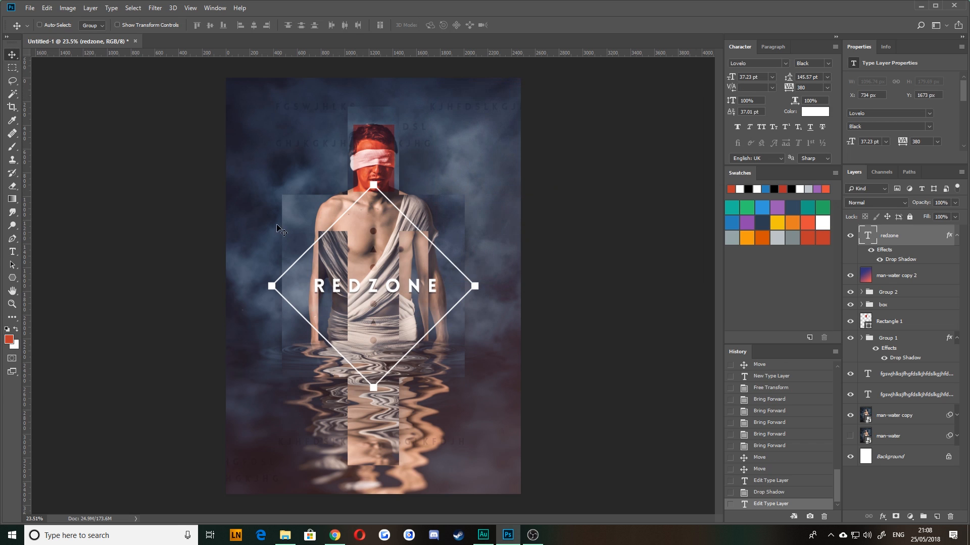
- Move the REDZONE title out of the diamond, scale it down to about 23 pt and place it in the poster's upper-right corner
left_click_drag(385, 284, 372, 105)
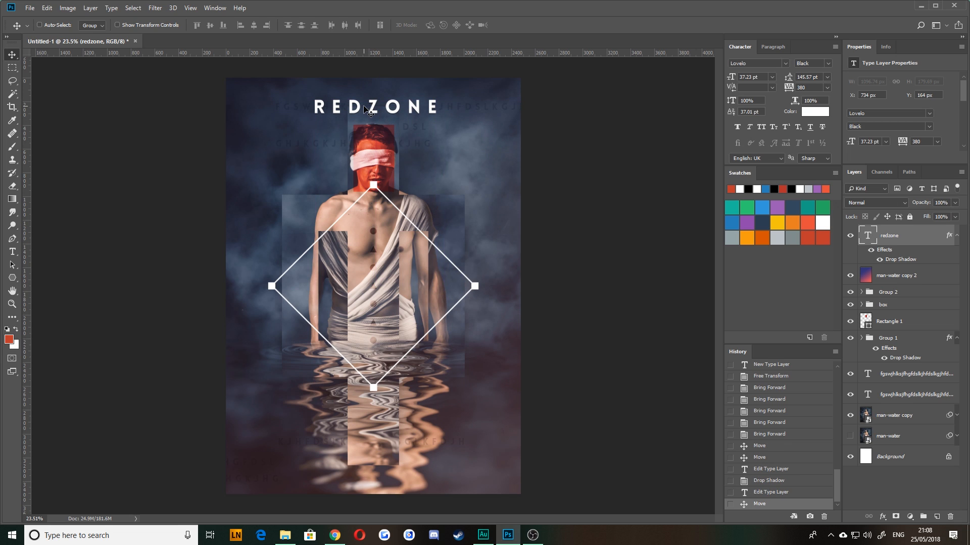
key("ctrl+t")
left_click_drag(311, 117, 383, 283)
key("Return")
- Try the smaller REDZONE title at the centre of the diamond outline, and undo that placement
key("Left")
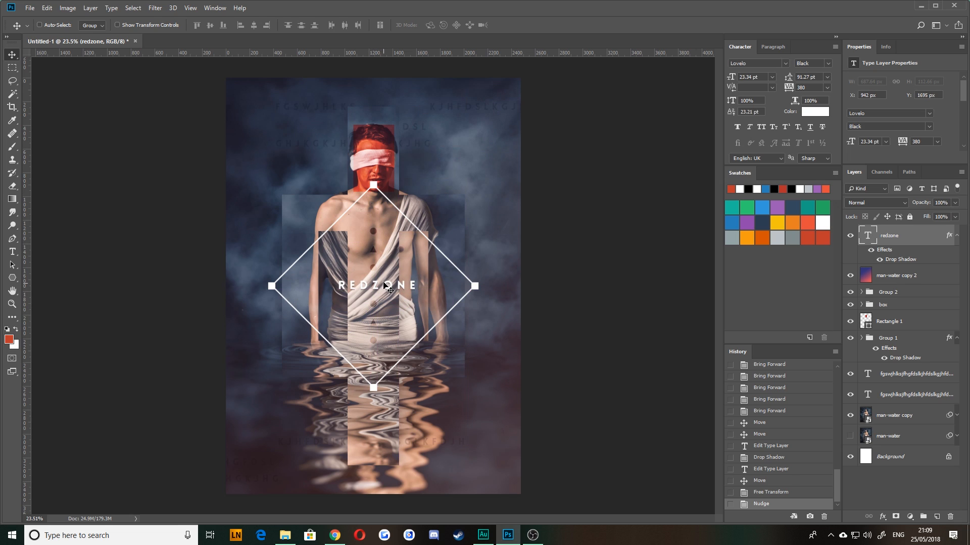
key("ctrl+alt+z")
key("ctrl+alt+z")
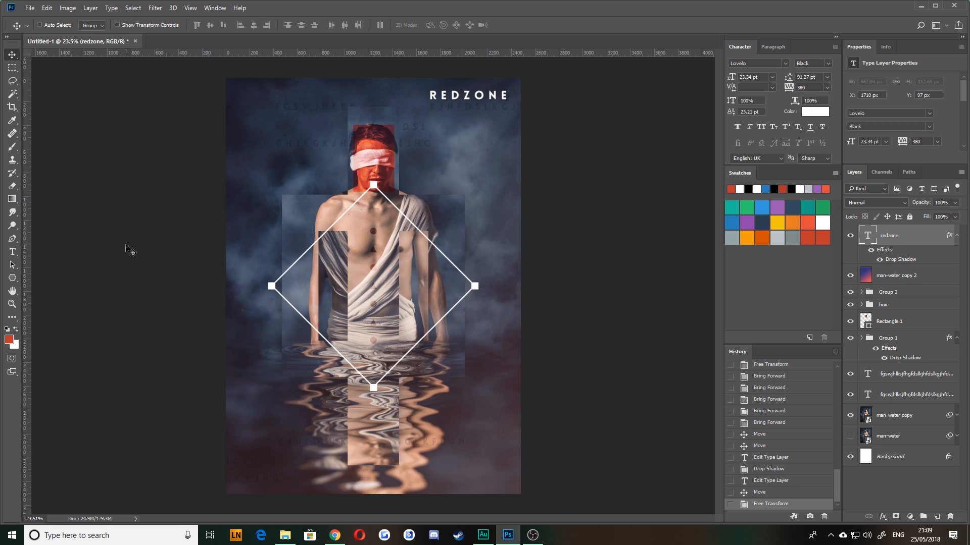